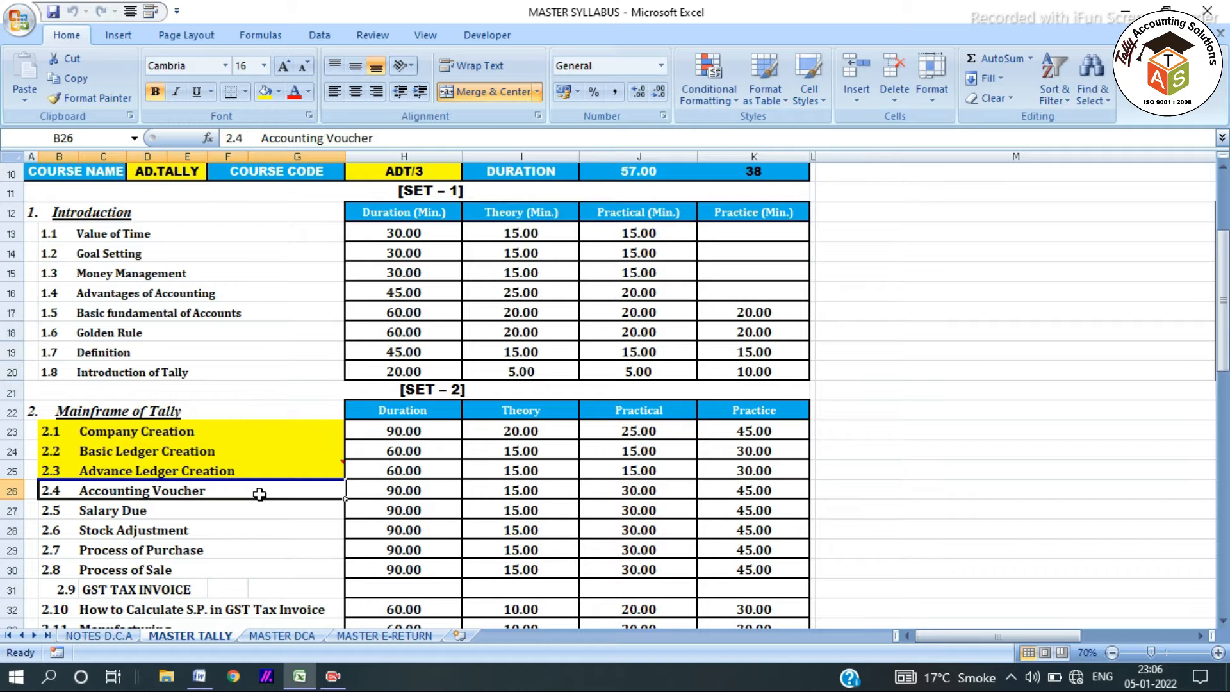
Review MASTER TALLY topics 2.1 Company Creation through 2.4 Accounting Voucher, then minimize Excel.
left_click(235, 431)
left_click(239, 451)
left_click(253, 469)
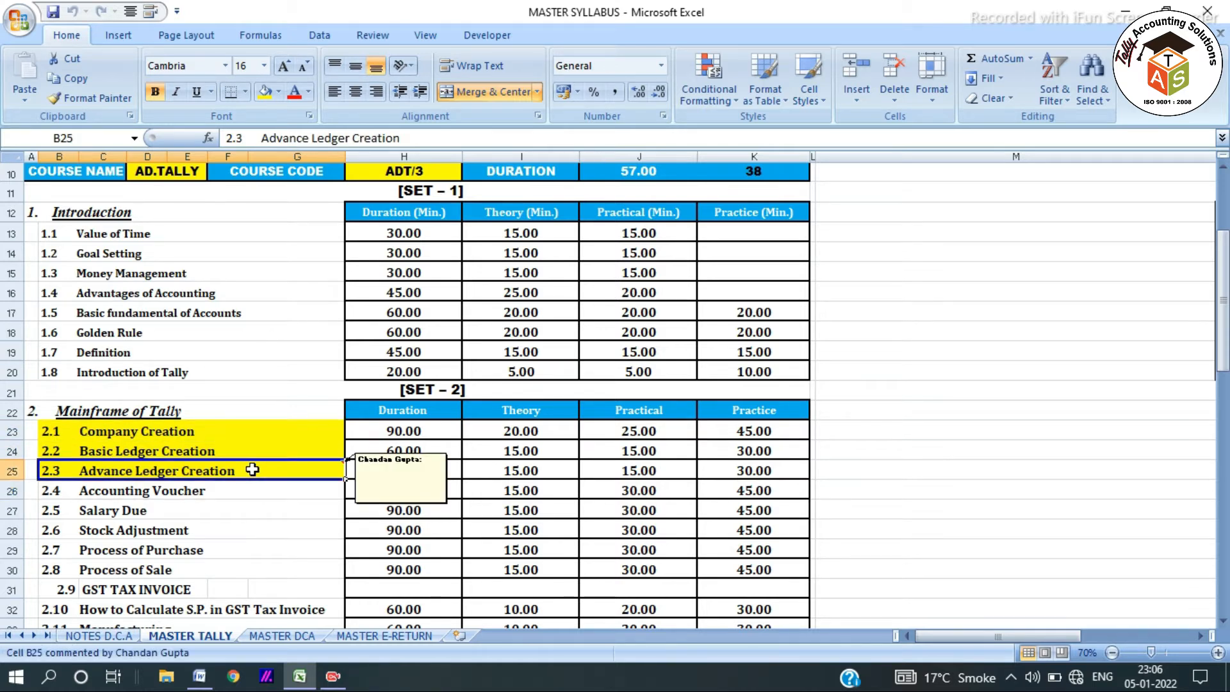
left_click(249, 490)
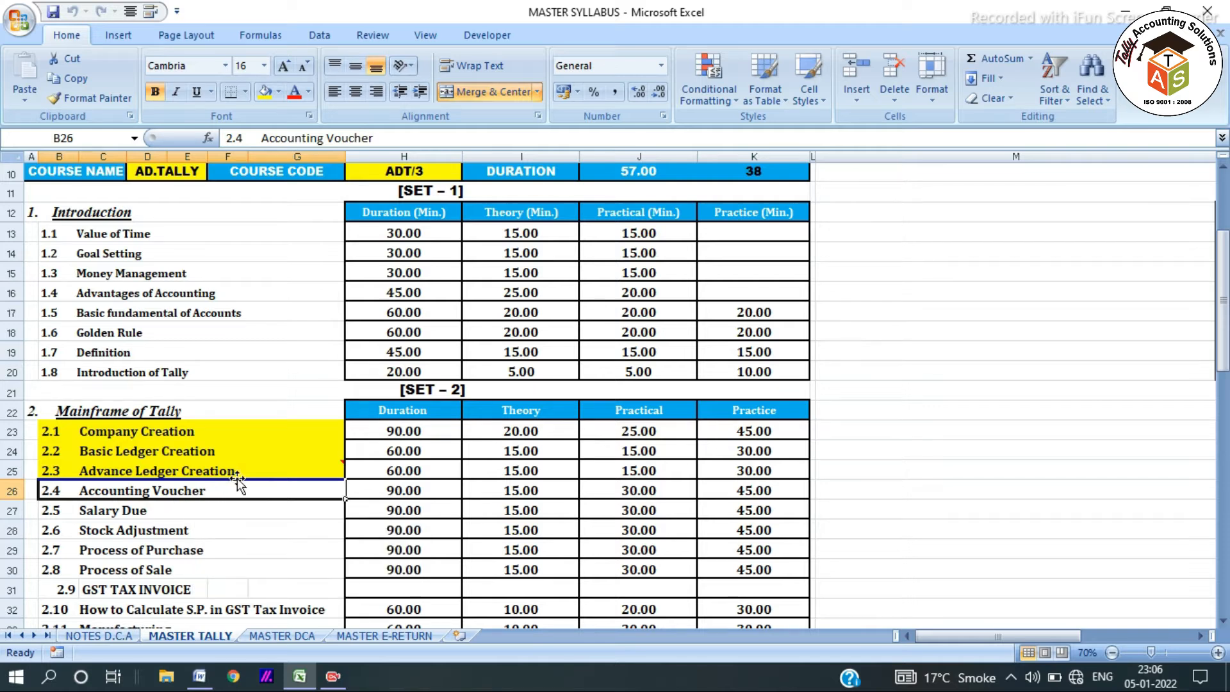
scroll(249, 488, "up", 3)
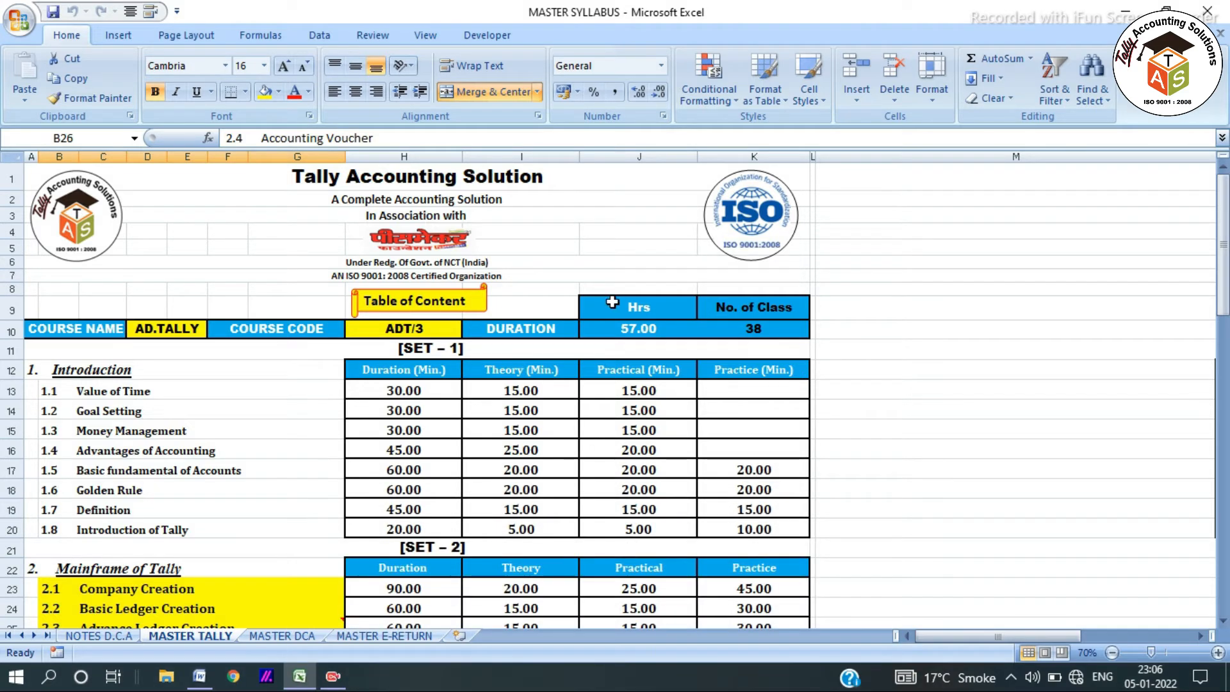
left_click(1125, 9)
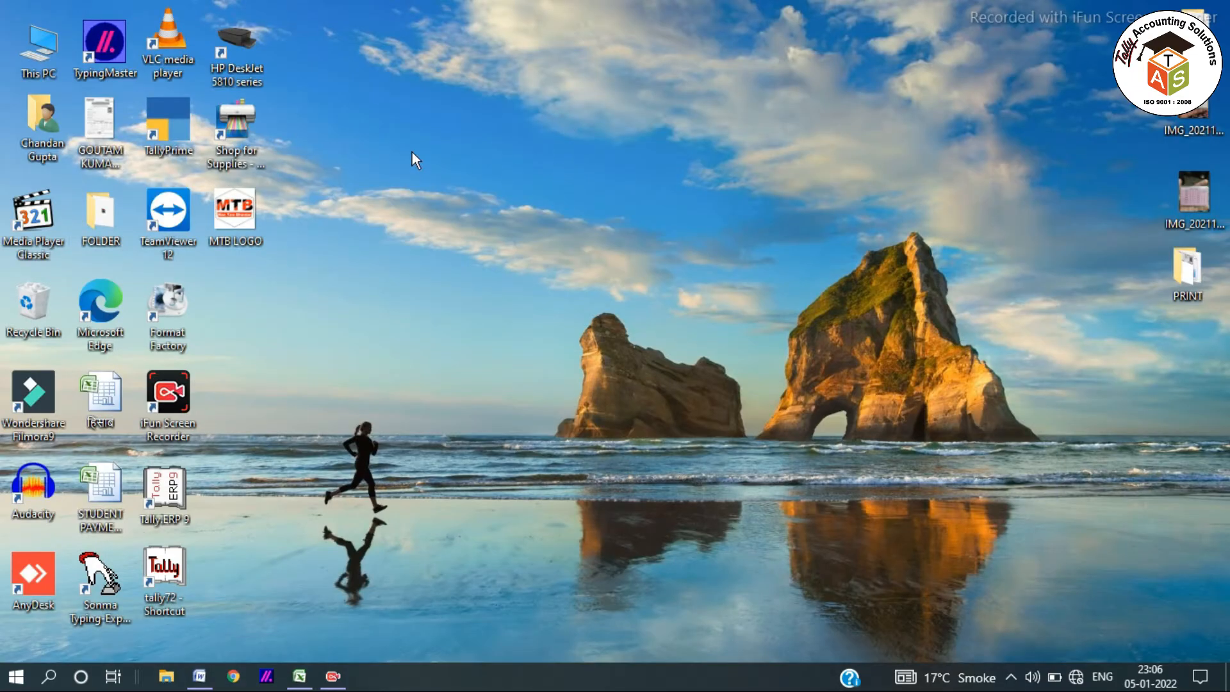
Launch TallyPrime from the desktop and continue in Educational Mode.
double_click(174, 114)
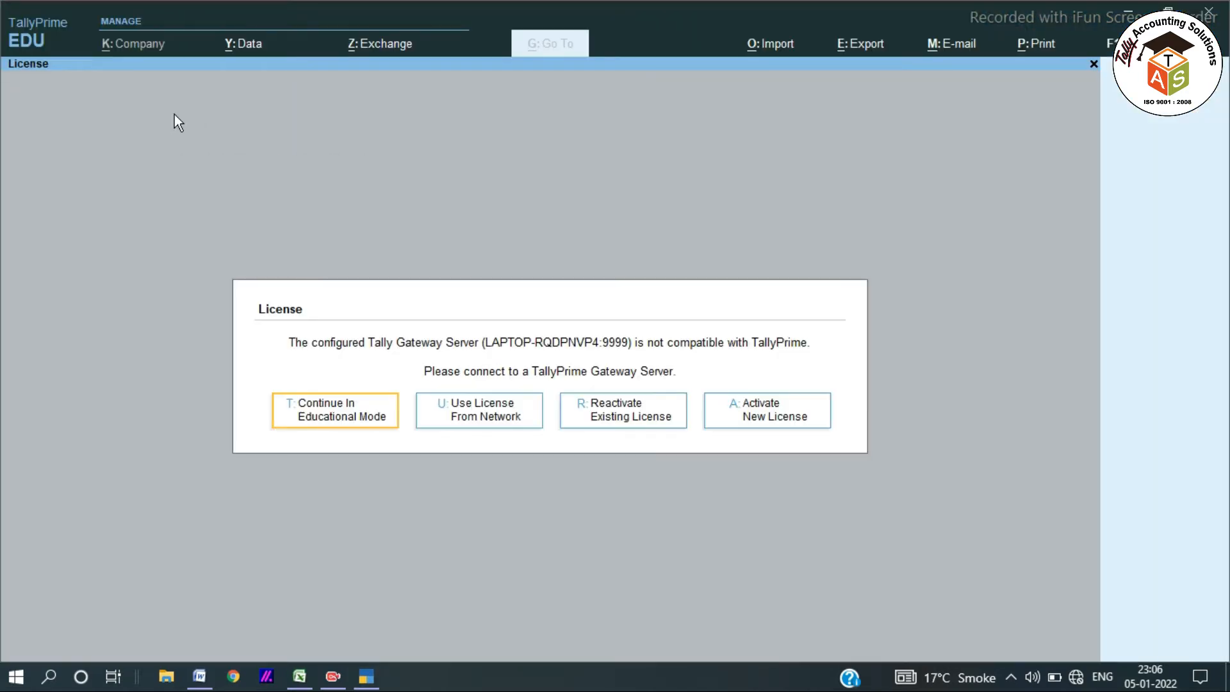
left_click(334, 410)
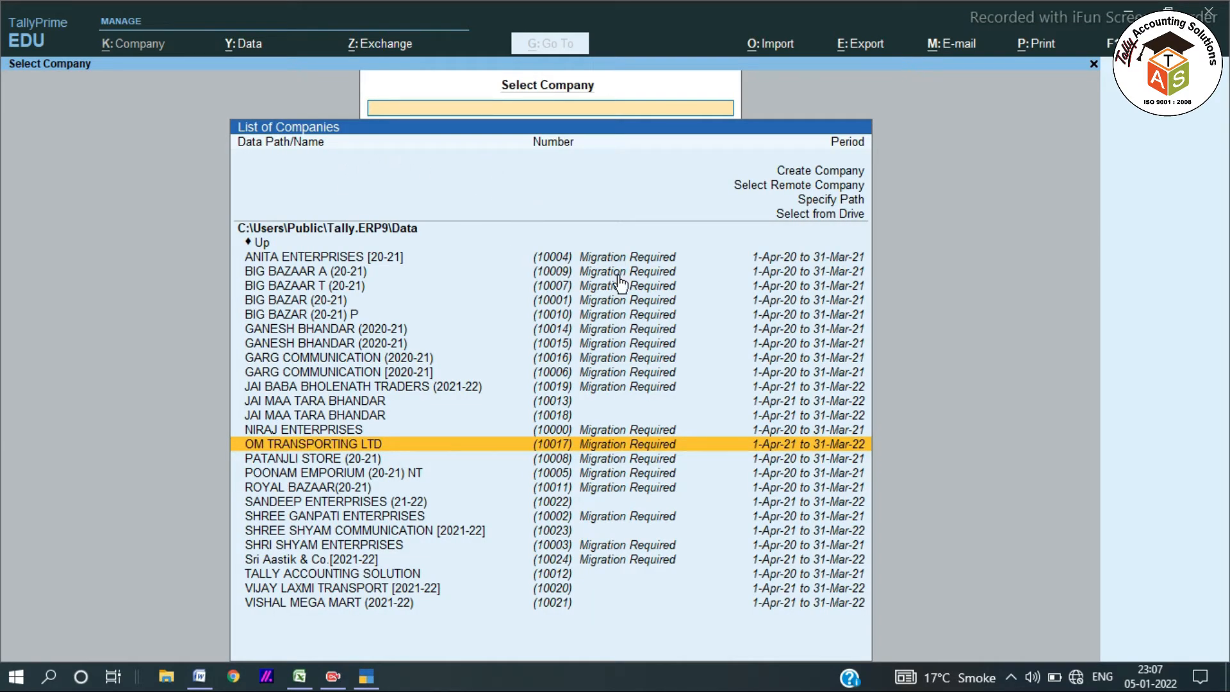
Start Create Company, quit it, browse the company list, then start Create Company again.
left_click(826, 171)
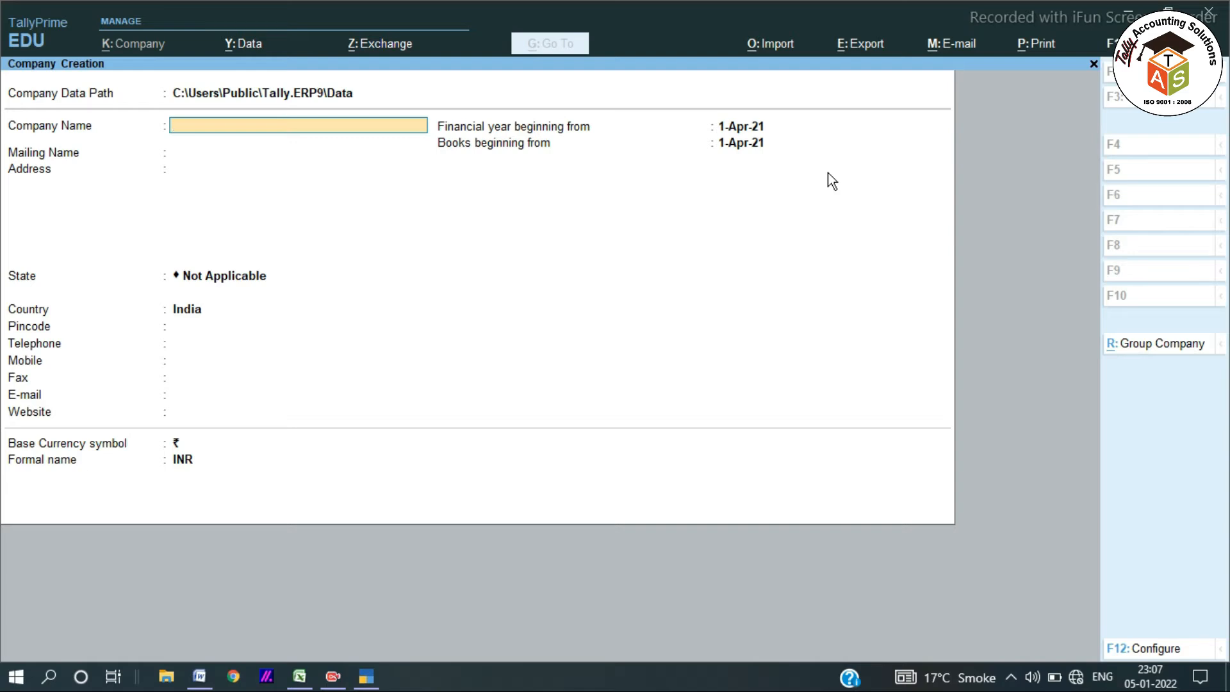
key("Escape")
key("Return")
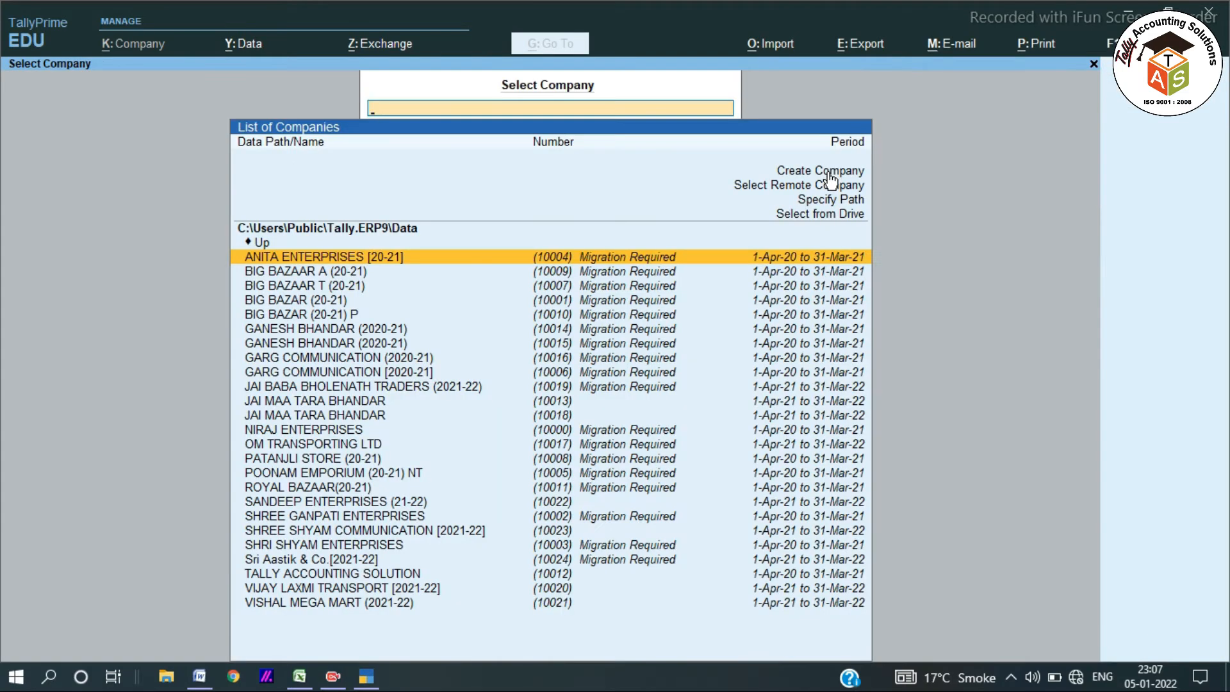
key("Down")
key("Down")
key("Down")
key("Down")
key("Down")
key("Down")
key("Down")
key("Down")
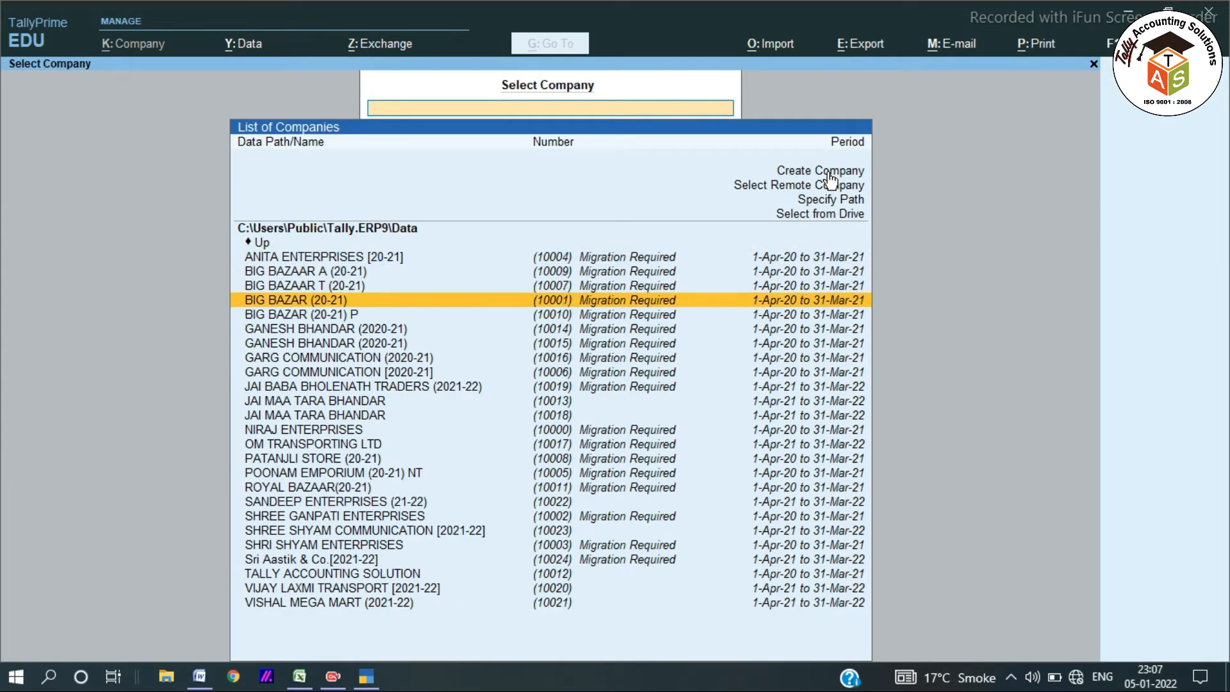
key("Up")
key("Up")
key("Up")
key("Up")
key("Up")
key("Up")
key("Up")
key("Up")
key("Up")
key("Up")
key("Up")
key("Up")
key("Up")
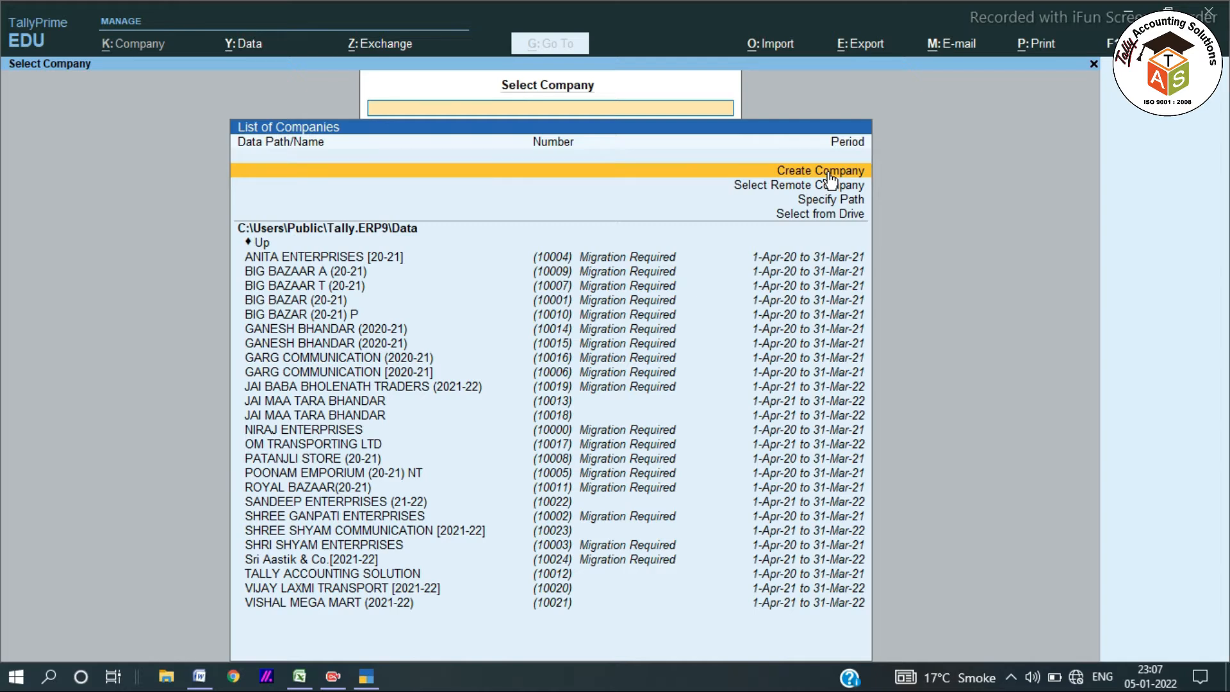
left_click(827, 171)
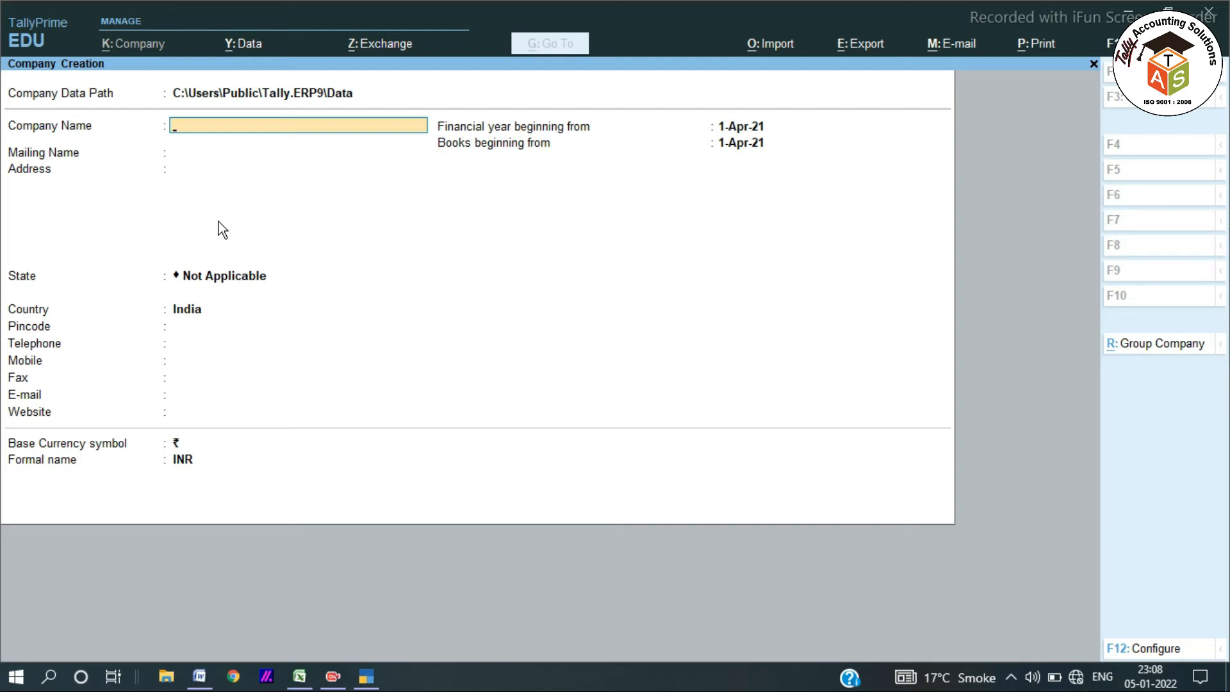
Name the company 'SNEHA COLLECTION [2021-22]' with mailing name 'SNEHA COLLECTION'.
type("SNEHA COLLECTION")
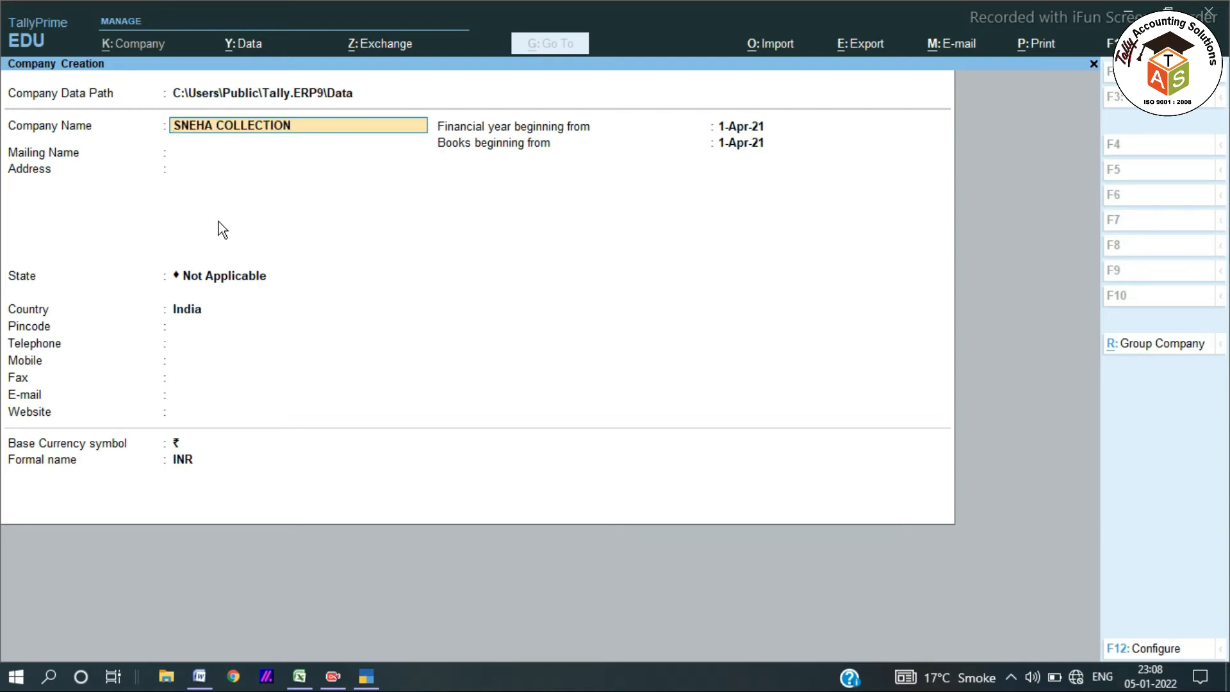
type(" [202]1-22")
key("Return")
key("BackSpace")
key("BackSpace")
key("BackSpace")
key("BackSpace")
key("BackSpace")
key("BackSpace")
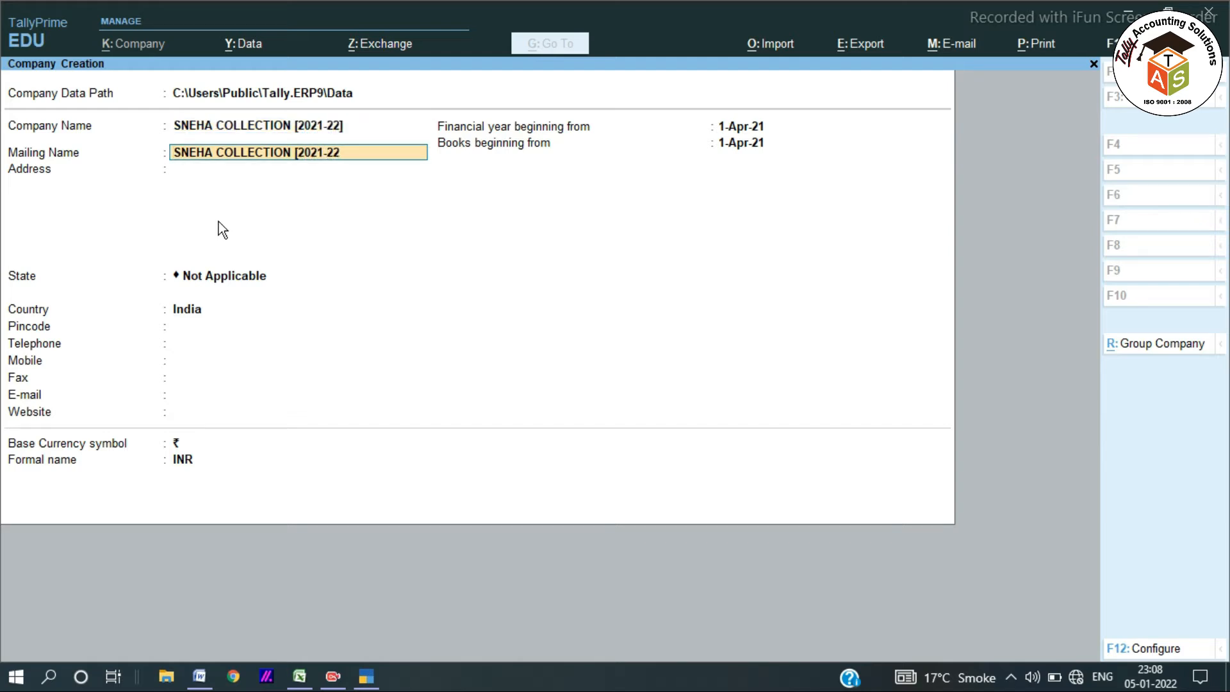
key("BackSpace")
key("BackSpace")
key("BackSpace")
key("Return")
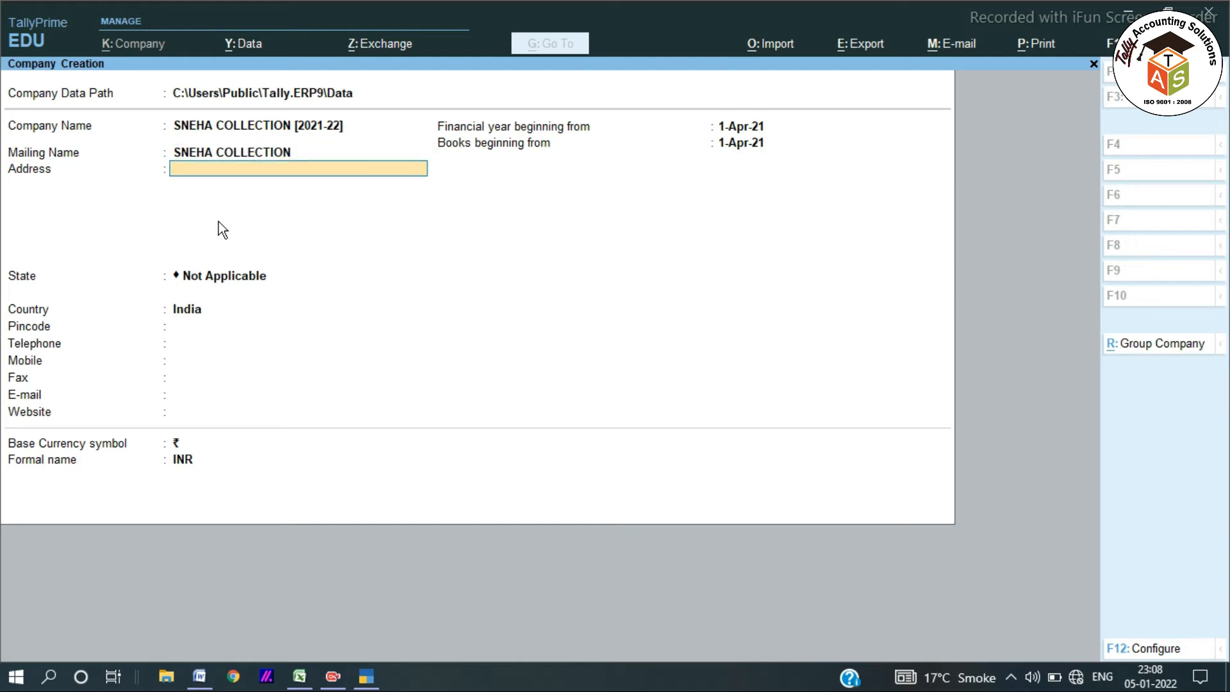
Enter the address line, the phone number line, State Jharkhand and the pincode.
type("KATRAS, DHANBAD")
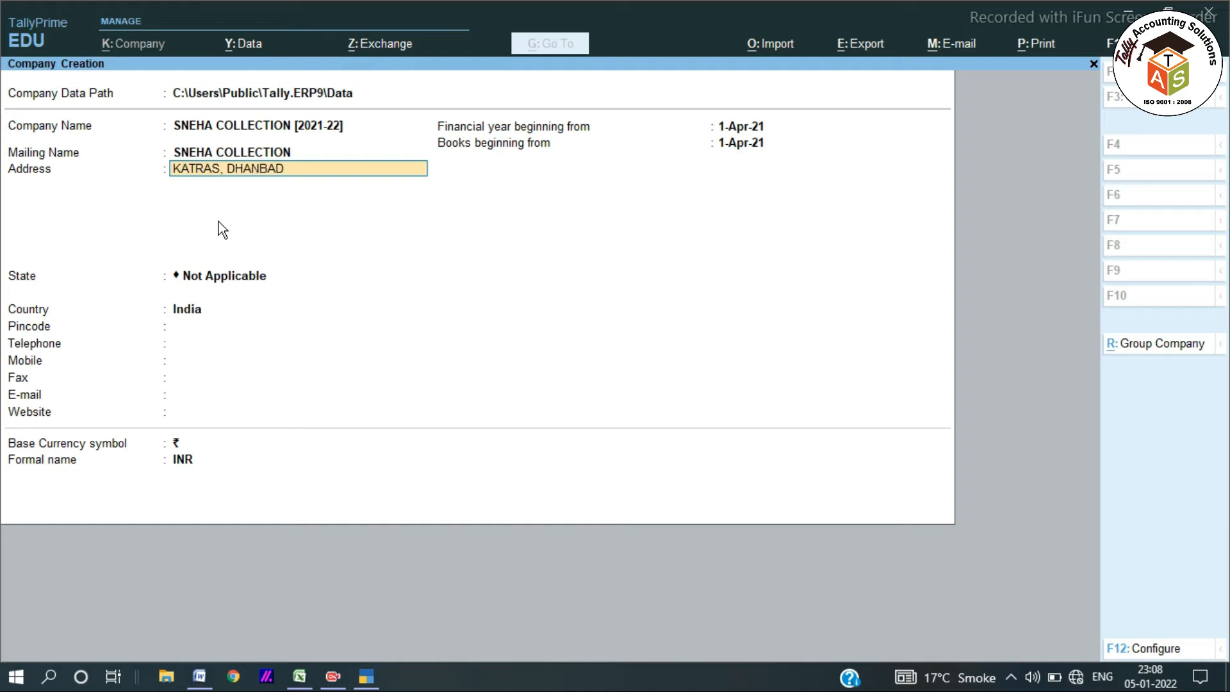
key("Return")
type("PH")
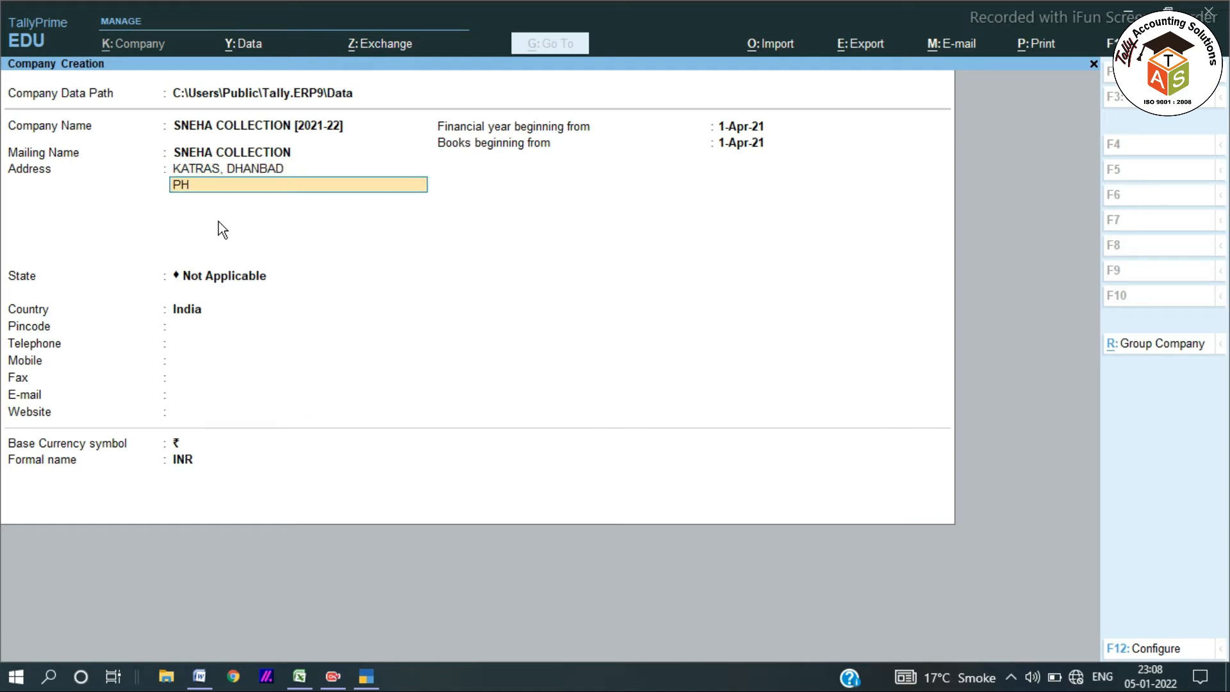
key("Return")
key("Return")
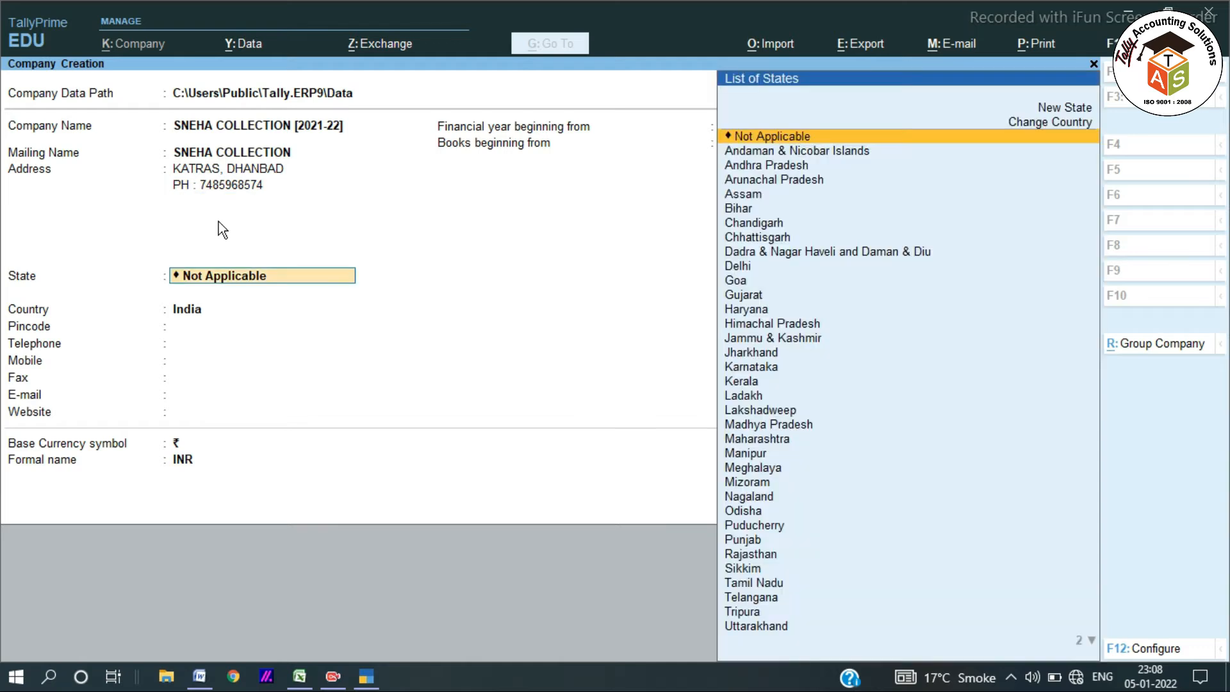
type("Jh")
key("Return")
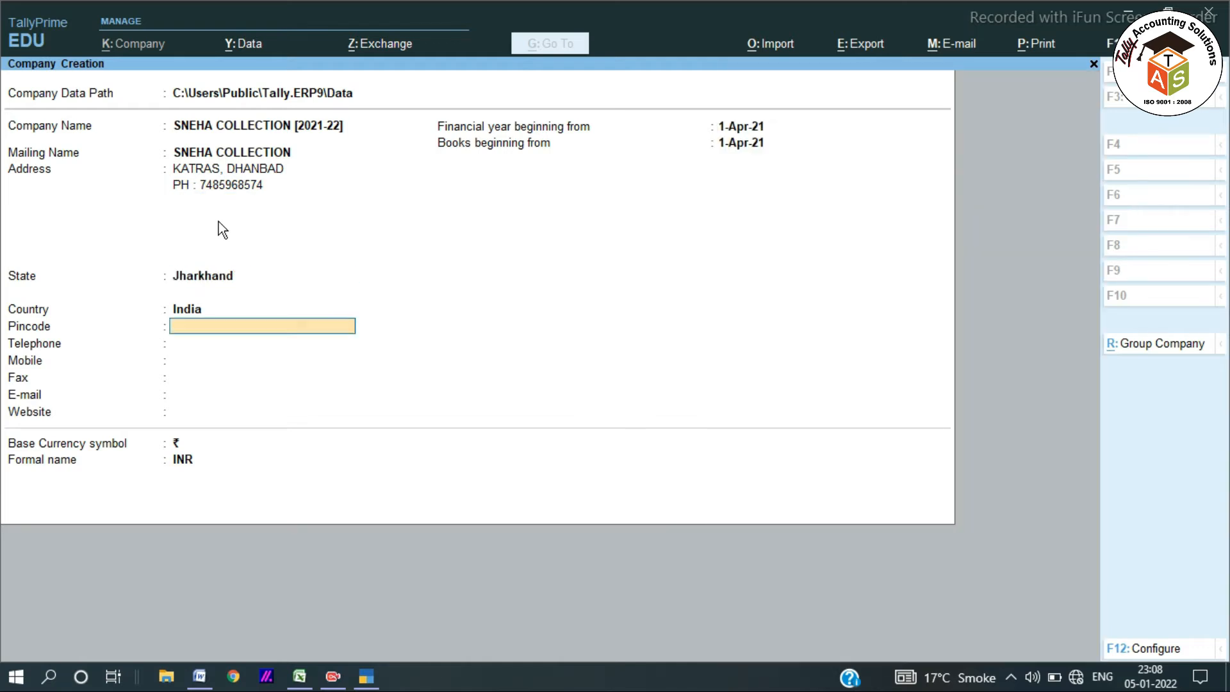
type("828113")
key("Return")
key("Return")
key("Return")
key("Return")
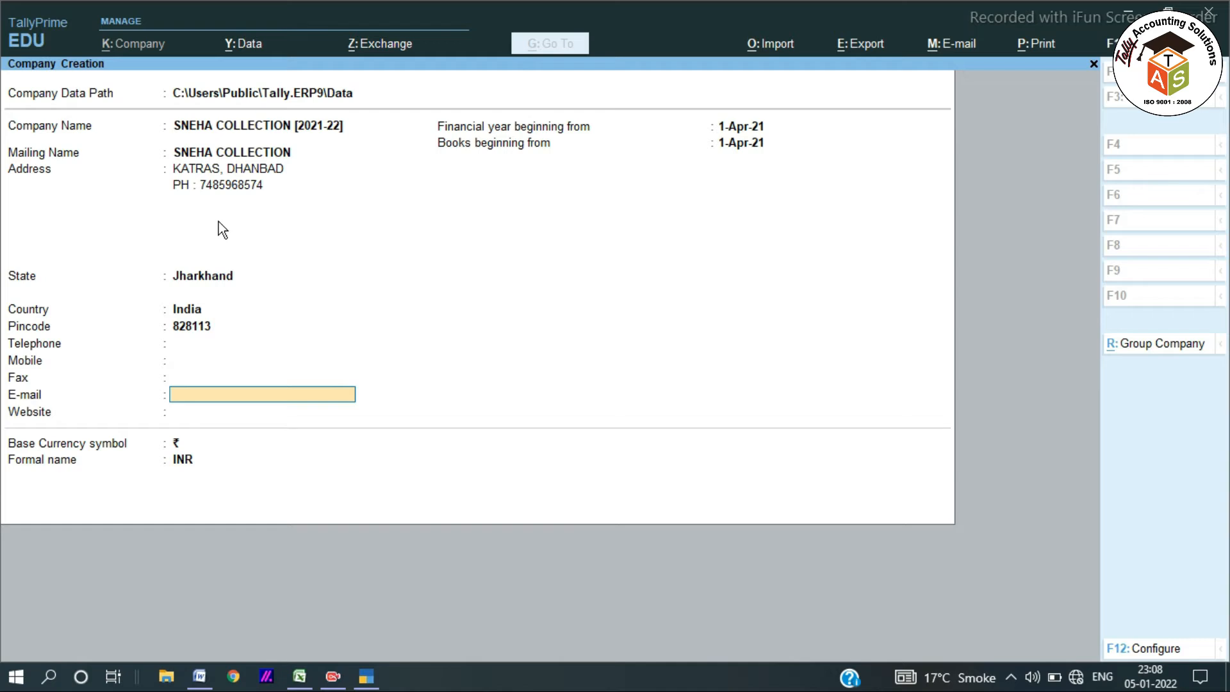
key("Return")
key("Return")
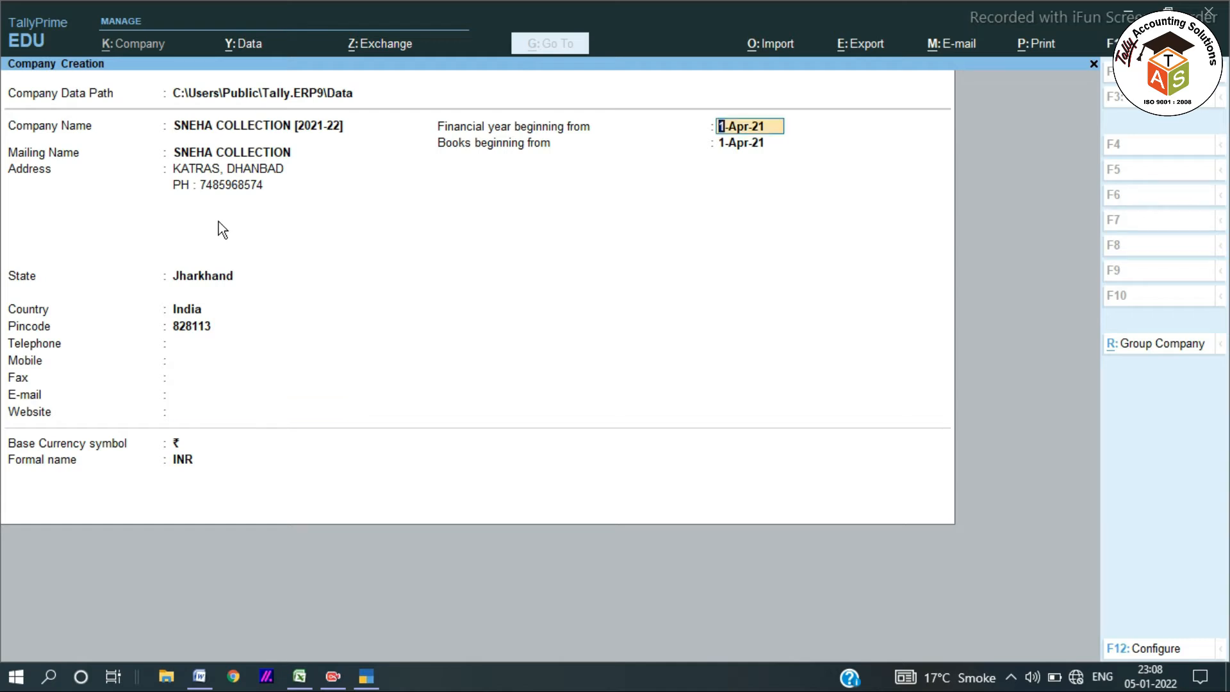
Accept 1-Apr-21 as financial year and books beginning date, saving the company.
key("Return")
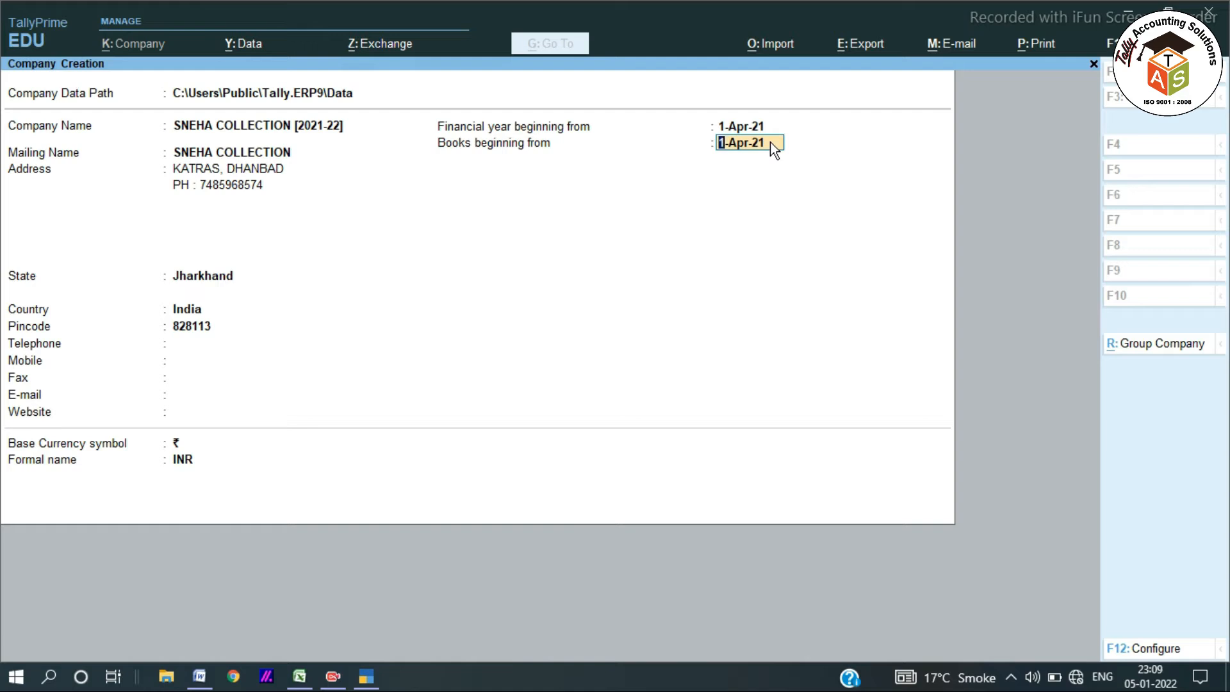
key("Return")
key("Return")
key("Return")
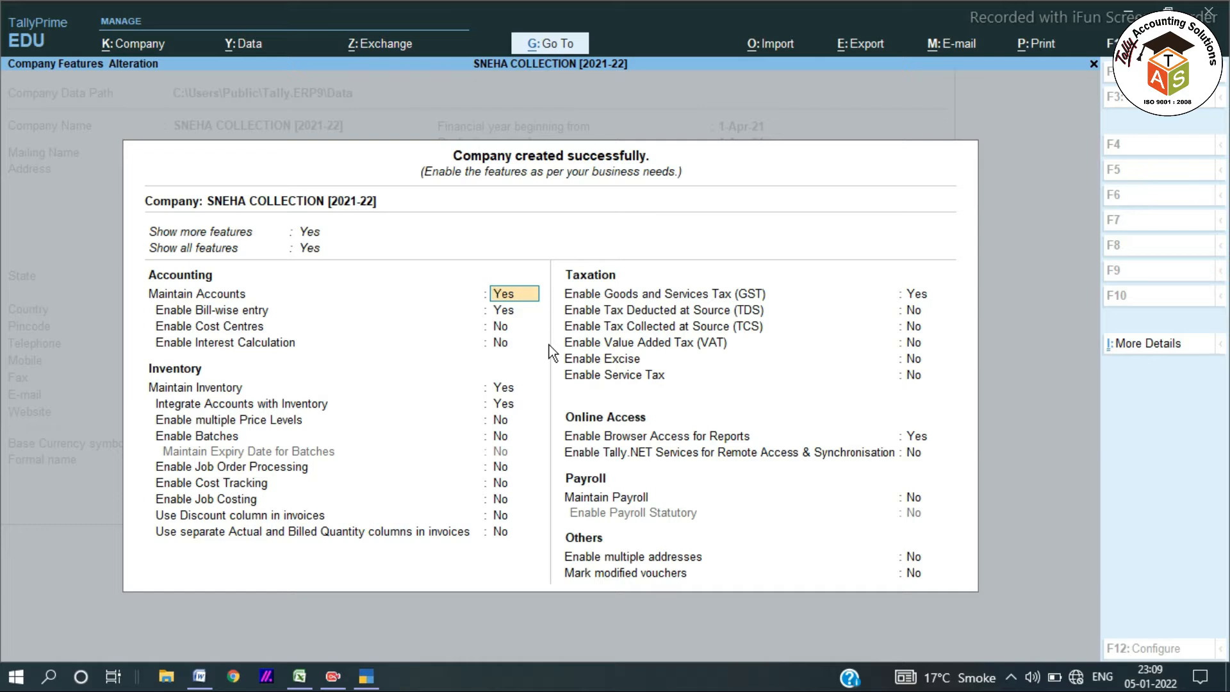
Close Company Features and stay on Gateway of Tally for SNEHA COLLECTION [2021-22].
key("Escape")
key("Escape")
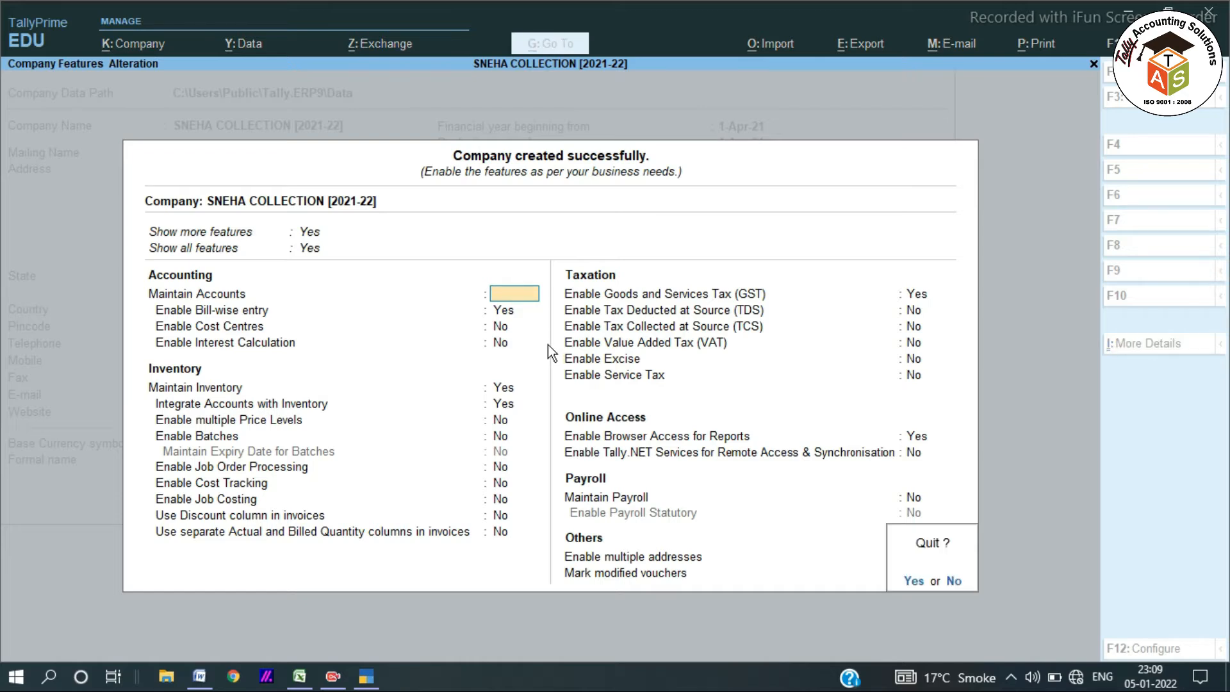
key("y")
key("Escape")
key("n")
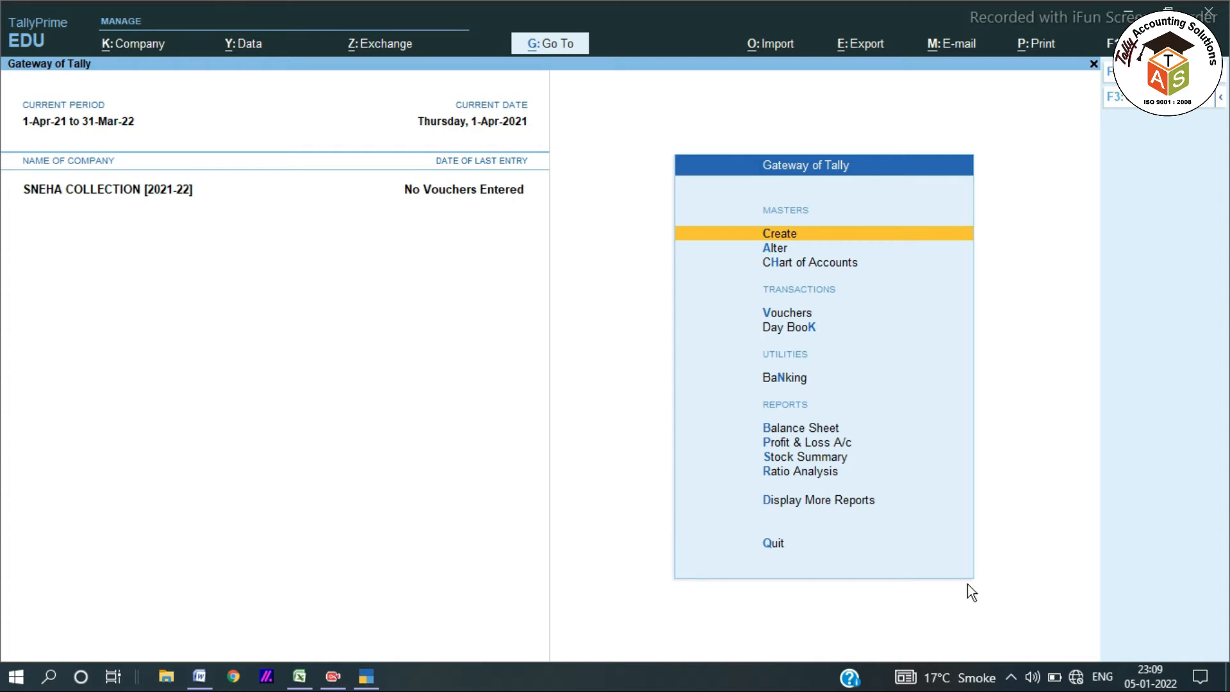
Bring the '2.4 ACCOUNTING VOUCHER ok' Word document forward and highlight its 'Accounting Voucher' heading.
key("alt+Tab")
key("alt+Tab")
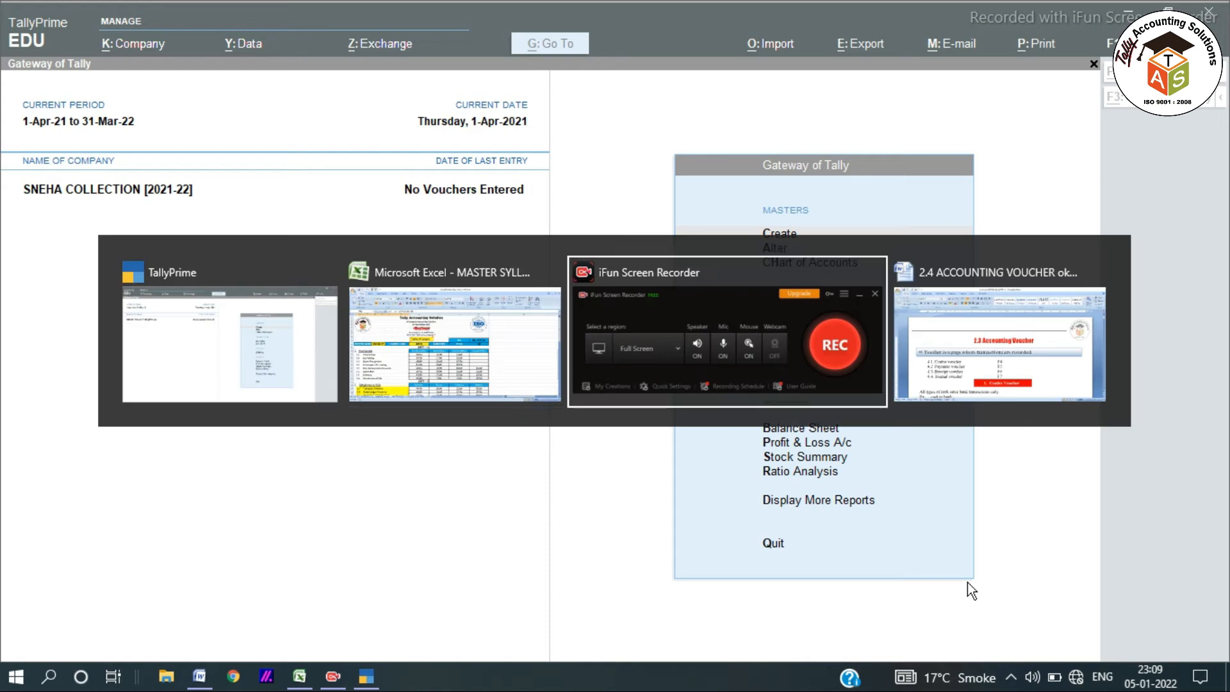
key("alt+Tab")
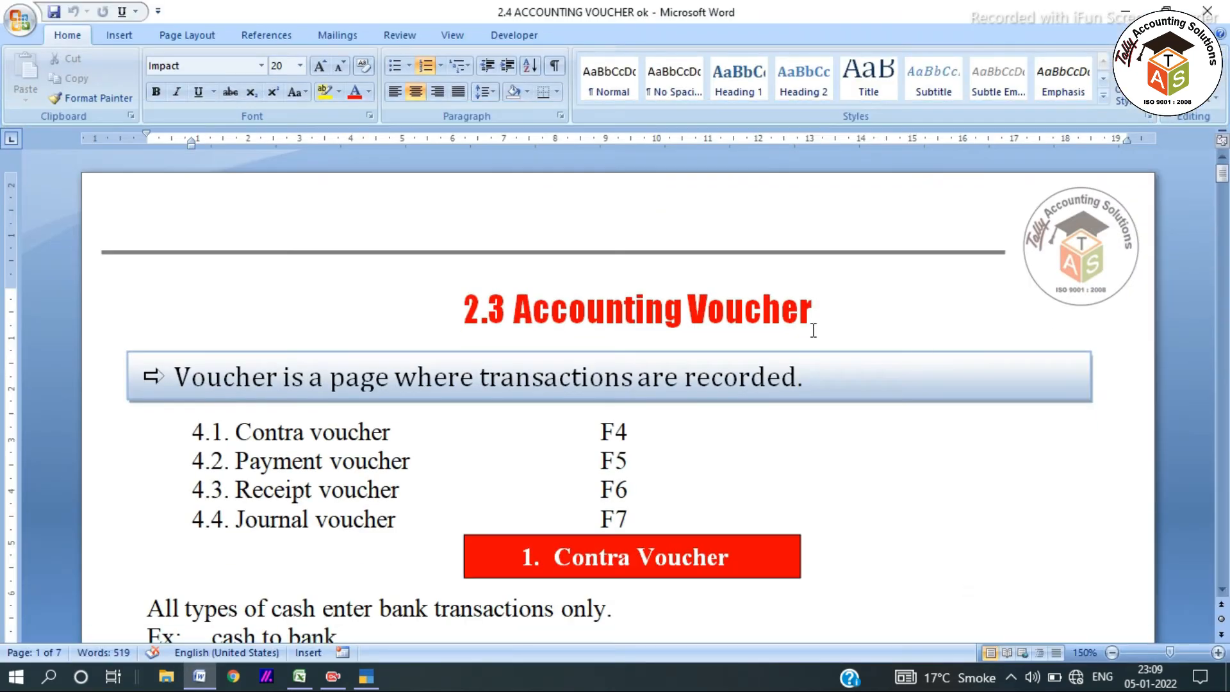
left_click_drag(820, 294, 510, 294)
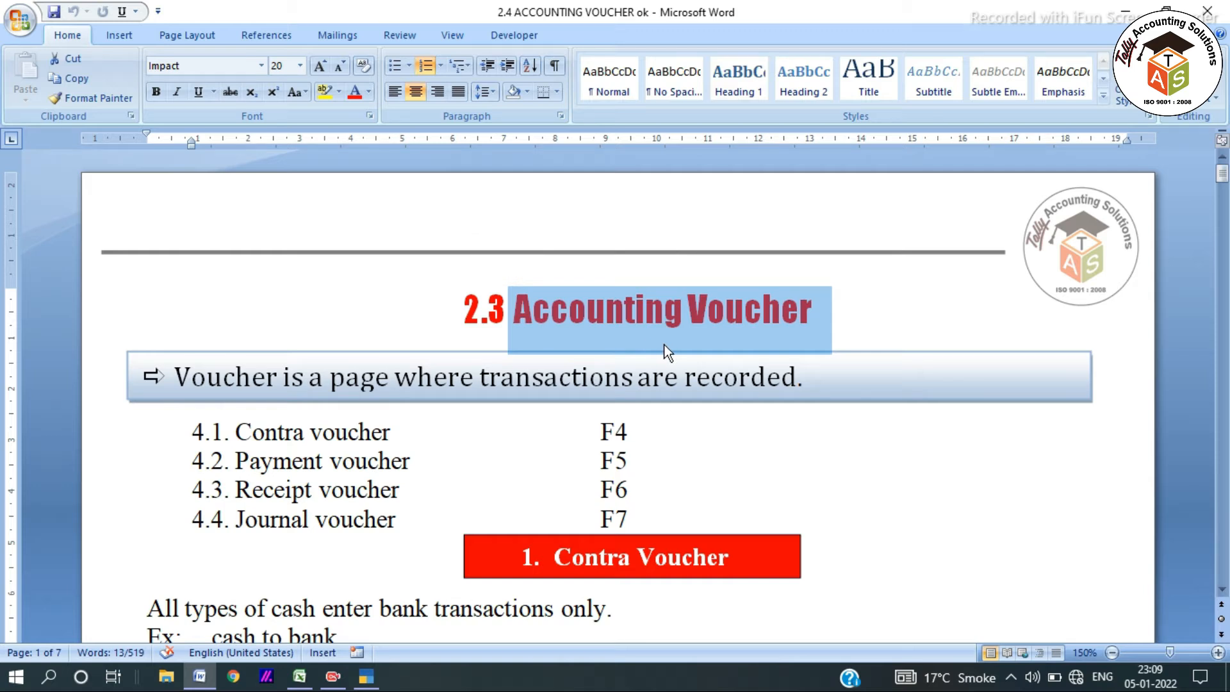
left_click(822, 317)
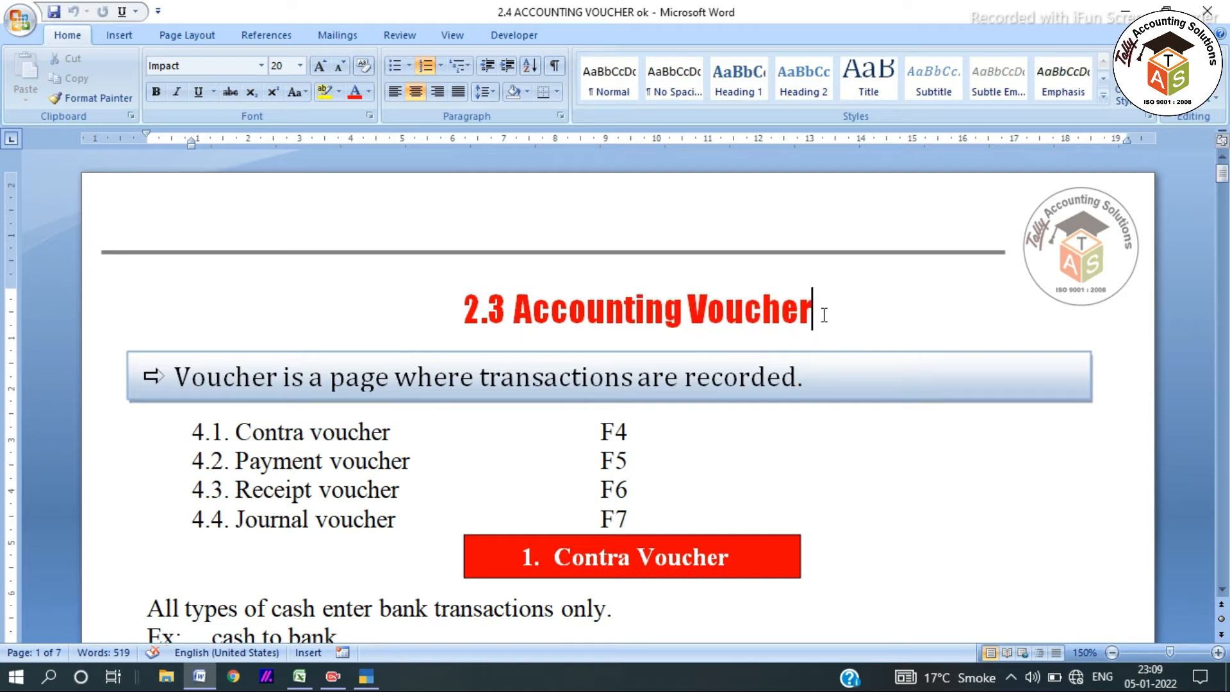
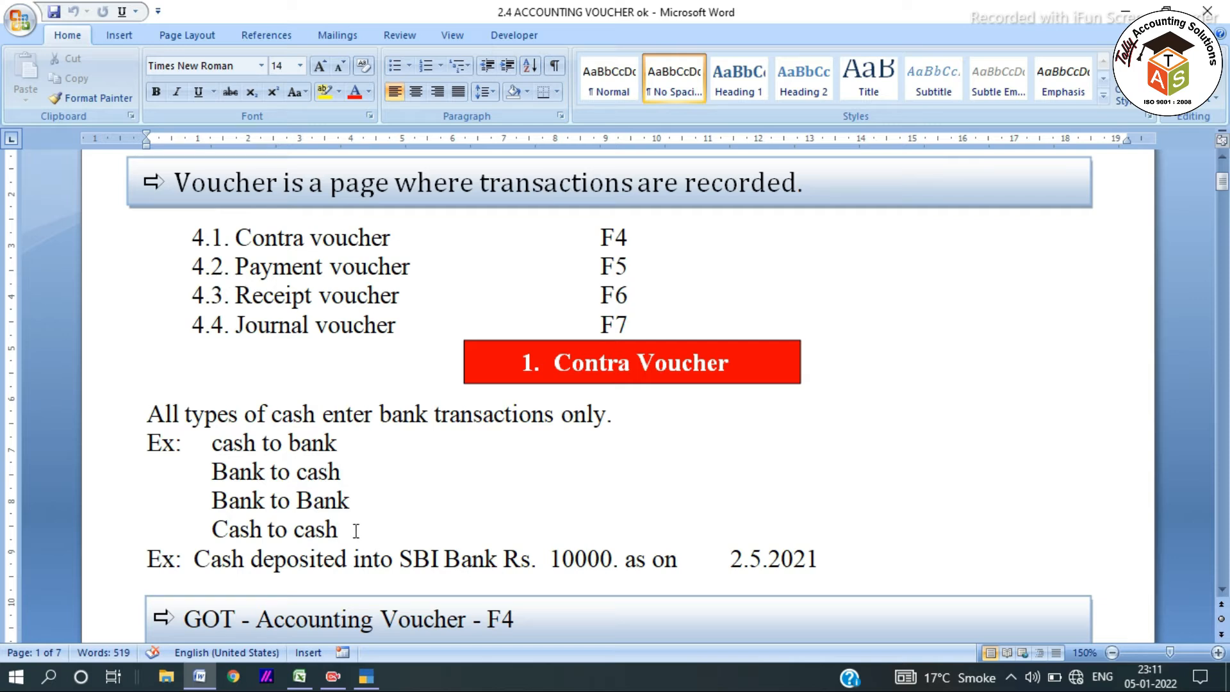
Highlight the Contra definition and the cash-deposited-into-SBI-Bank example in the Word notes, then return to TallyPrime.
left_click_drag(356, 531, 157, 419)
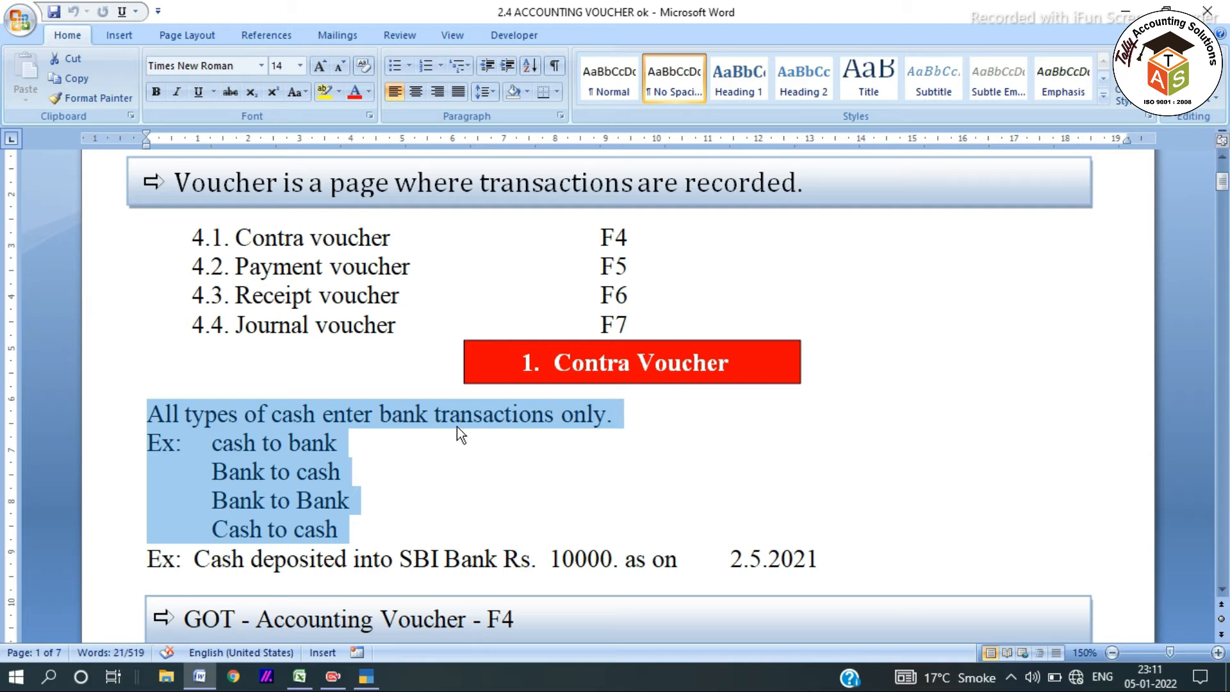
scroll(460, 428, "down", 2)
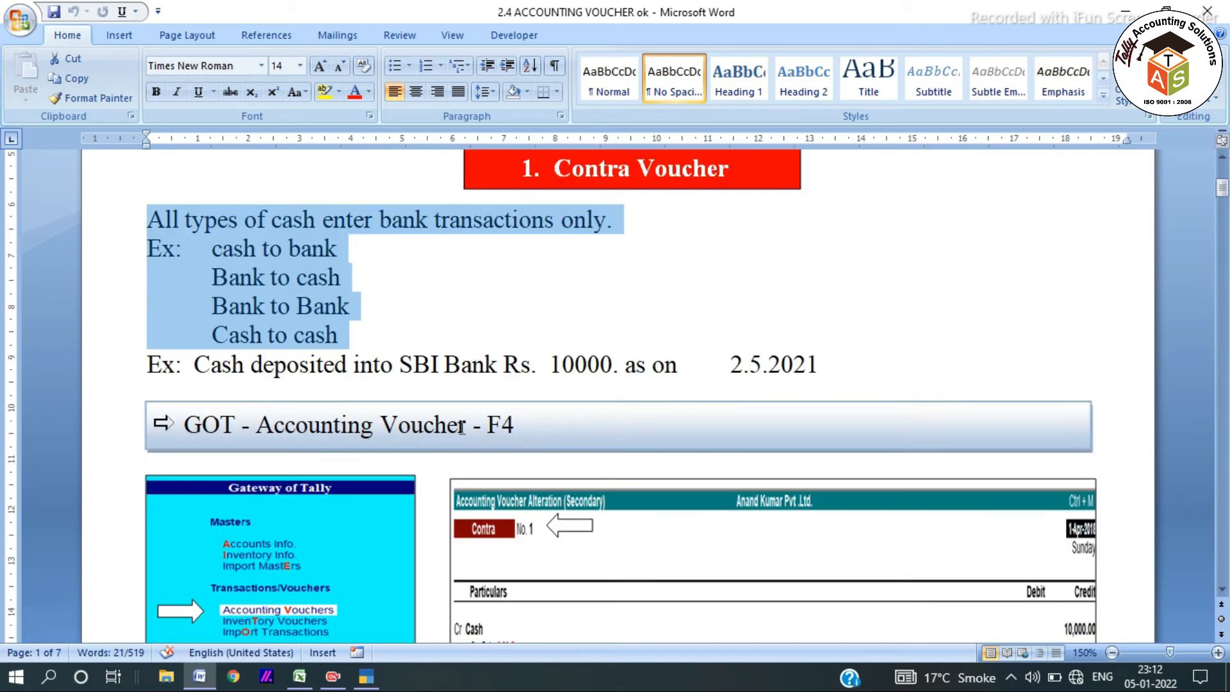
left_click(160, 378)
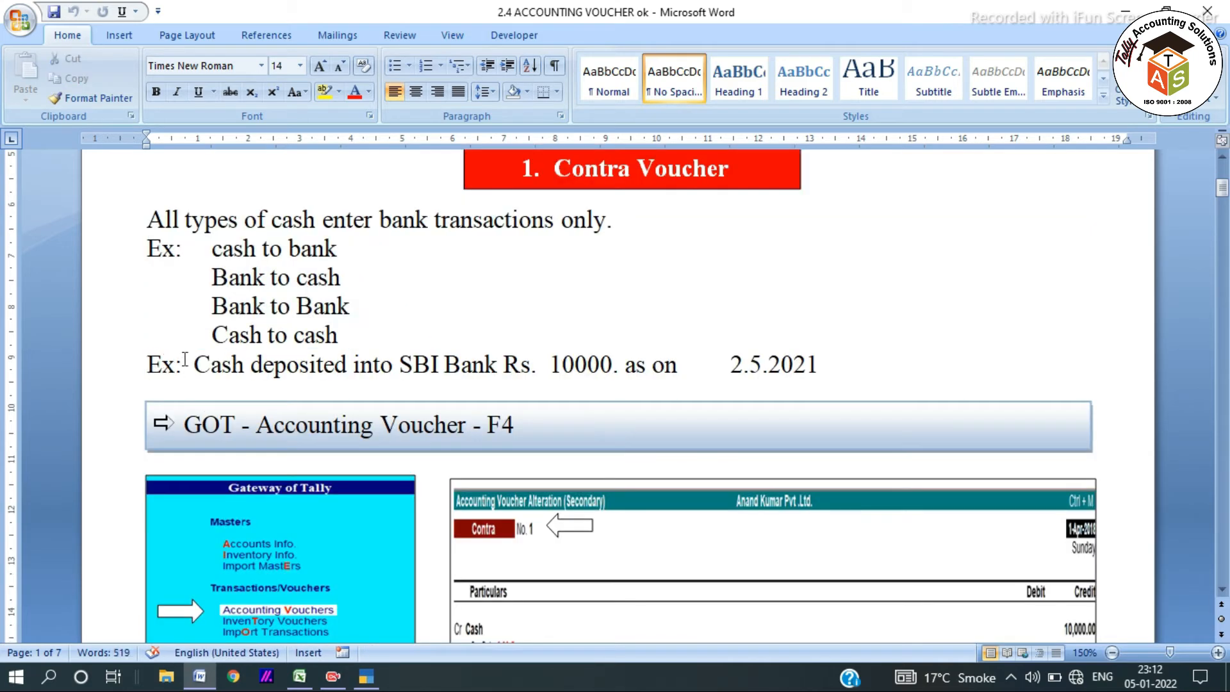
left_click_drag(195, 365, 762, 363)
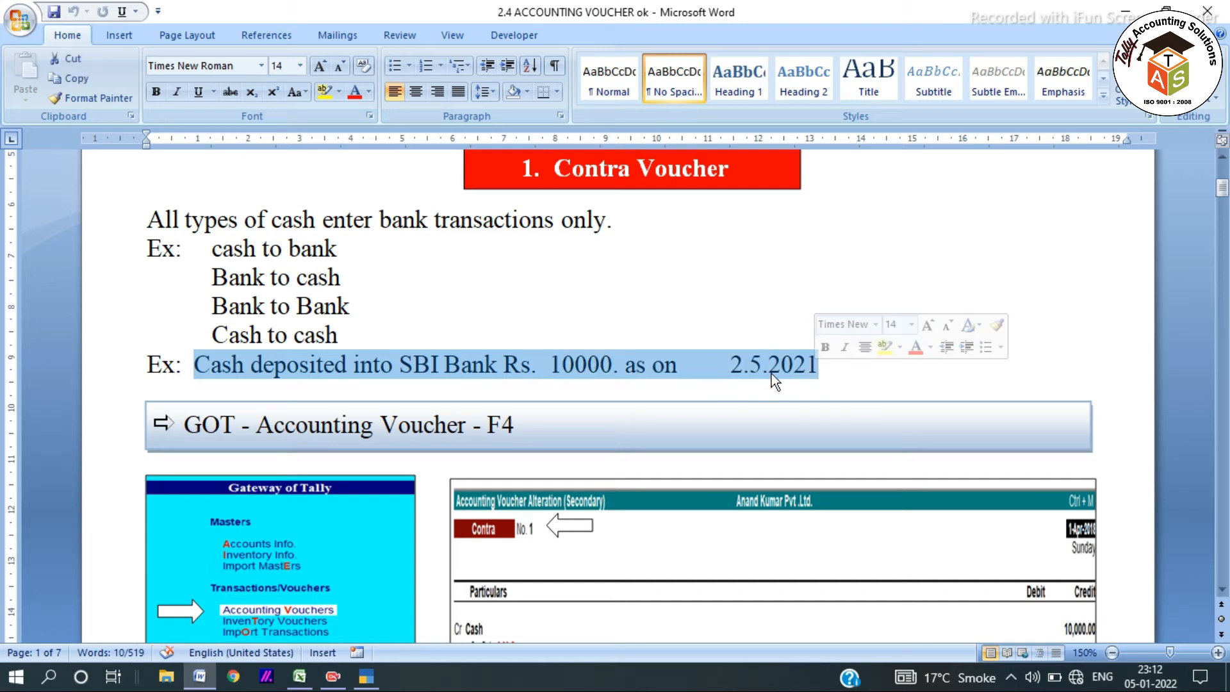
key("alt+Tab")
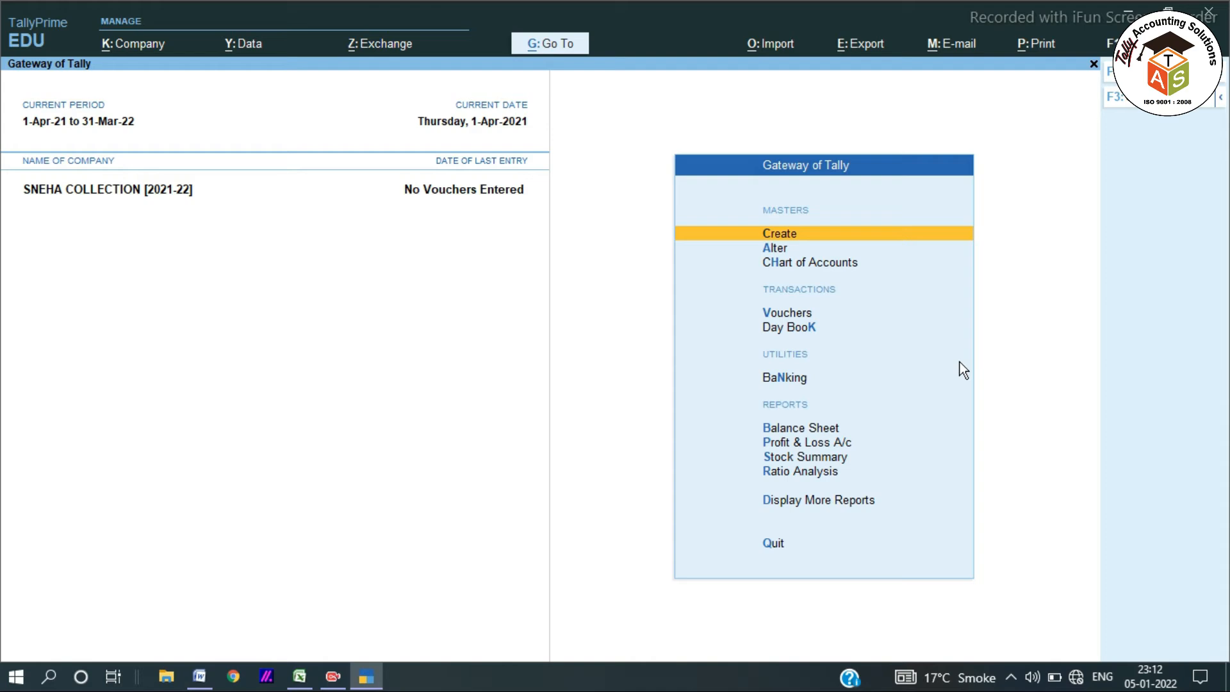
Check the Balance Sheet, then open the Cash ledger for alteration.
key("b")
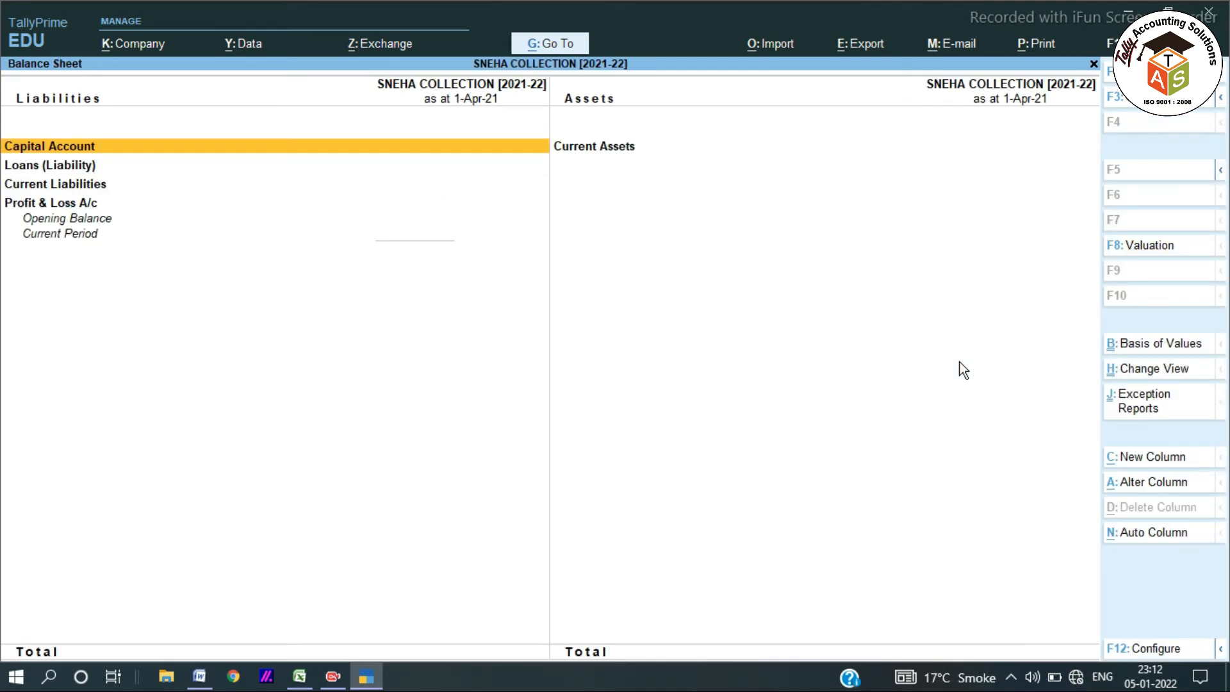
key("Escape")
key("Escape")
key("Escape")
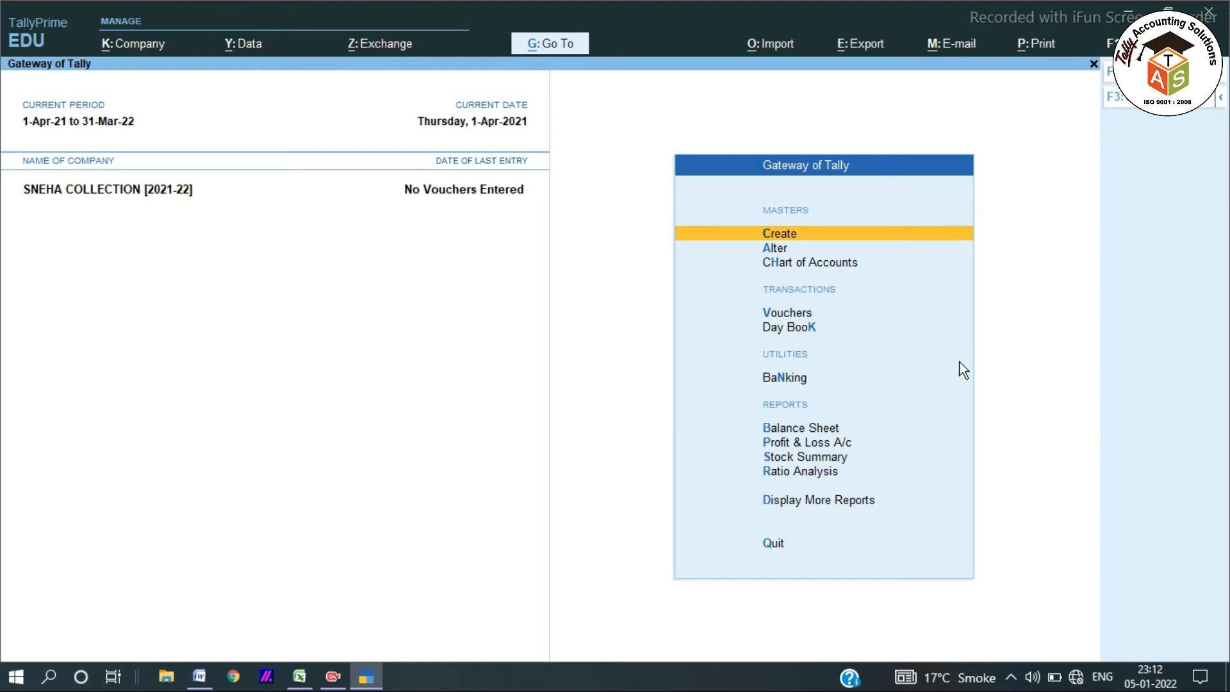
key("Down")
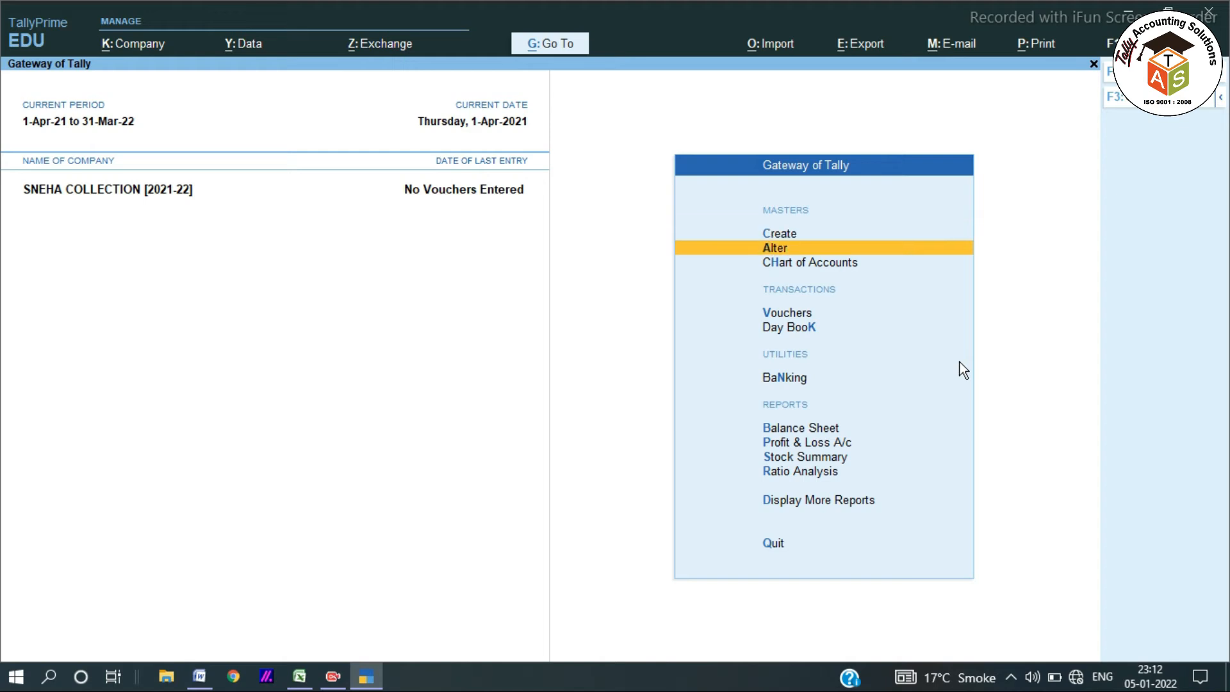
key("Return")
key("Down")
key("Up")
key("Down")
key("Return")
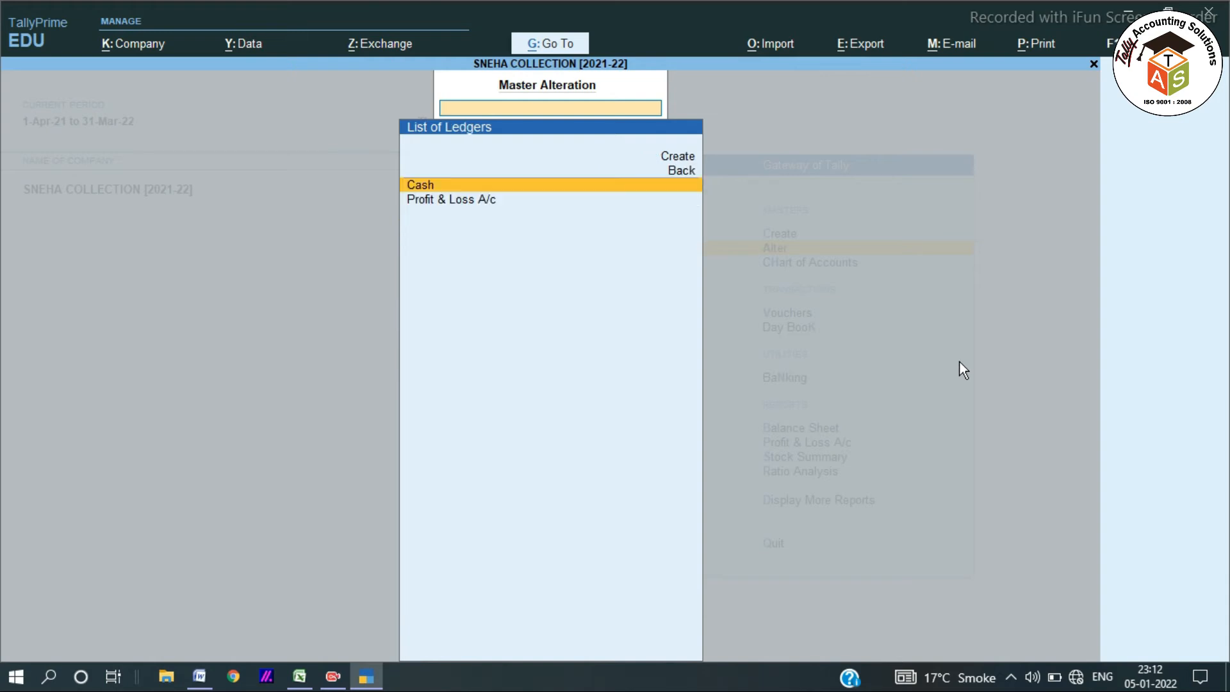
key("Return")
Give Cash an opening balance of 70,600.00 Dr and save the ledger.
key("Return")
key("Return")
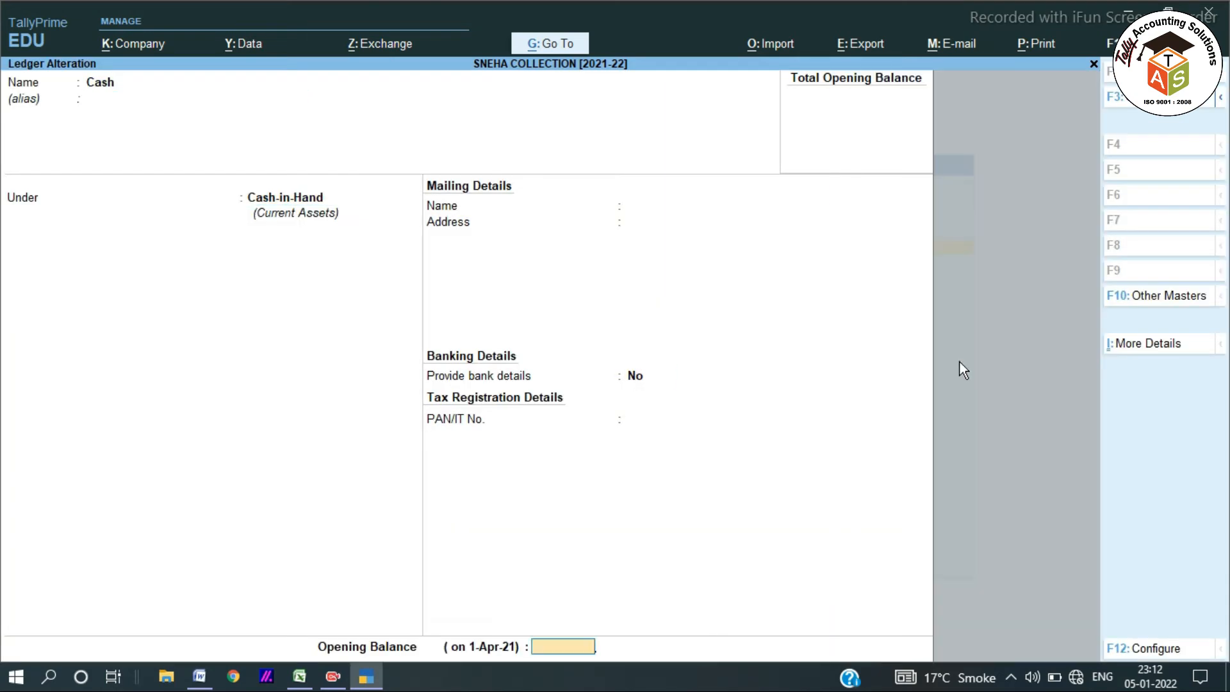
key("Return")
key("Escape")
type("70600")
key("Return")
key("Return")
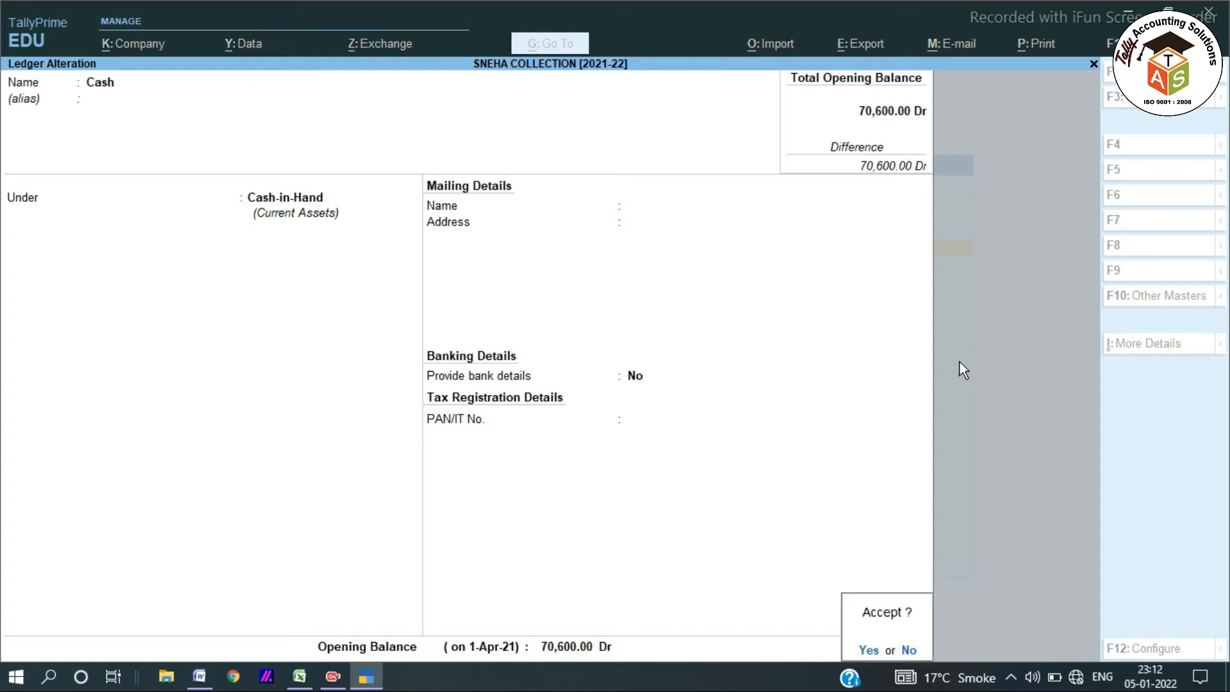
key("Return")
key("Escape")
key("Escape")
key("Up")
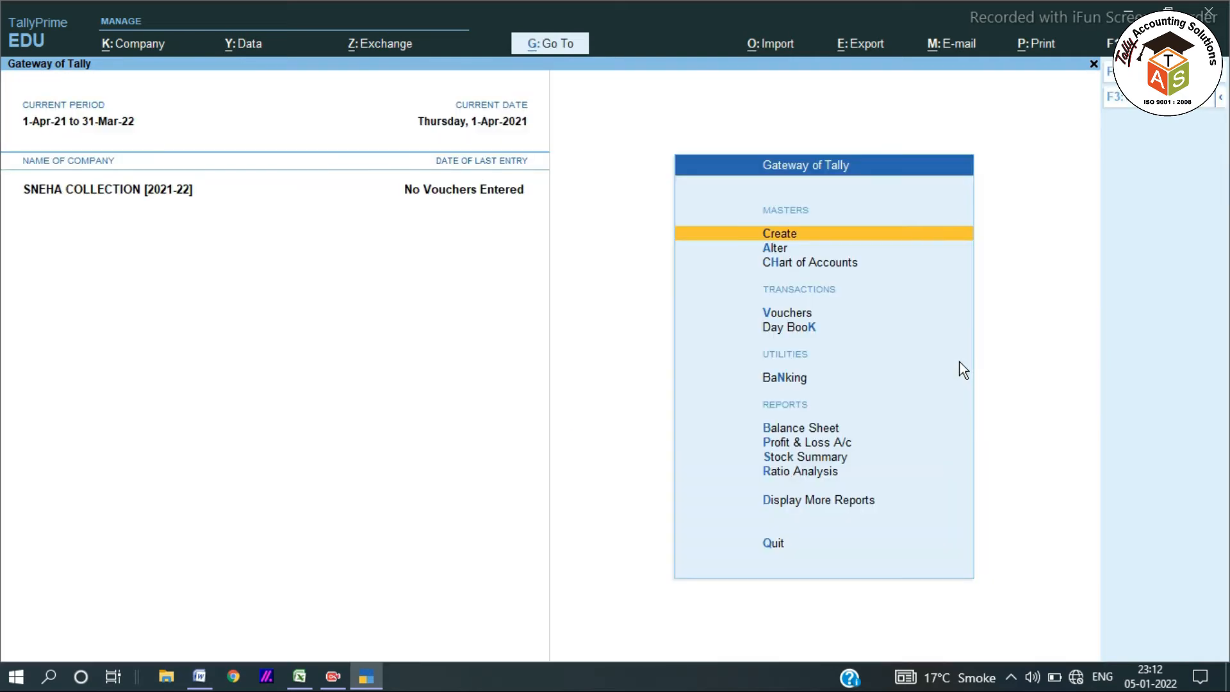
Open voucher entry and switch the voucher type to Contra.
key("alt+Tab")
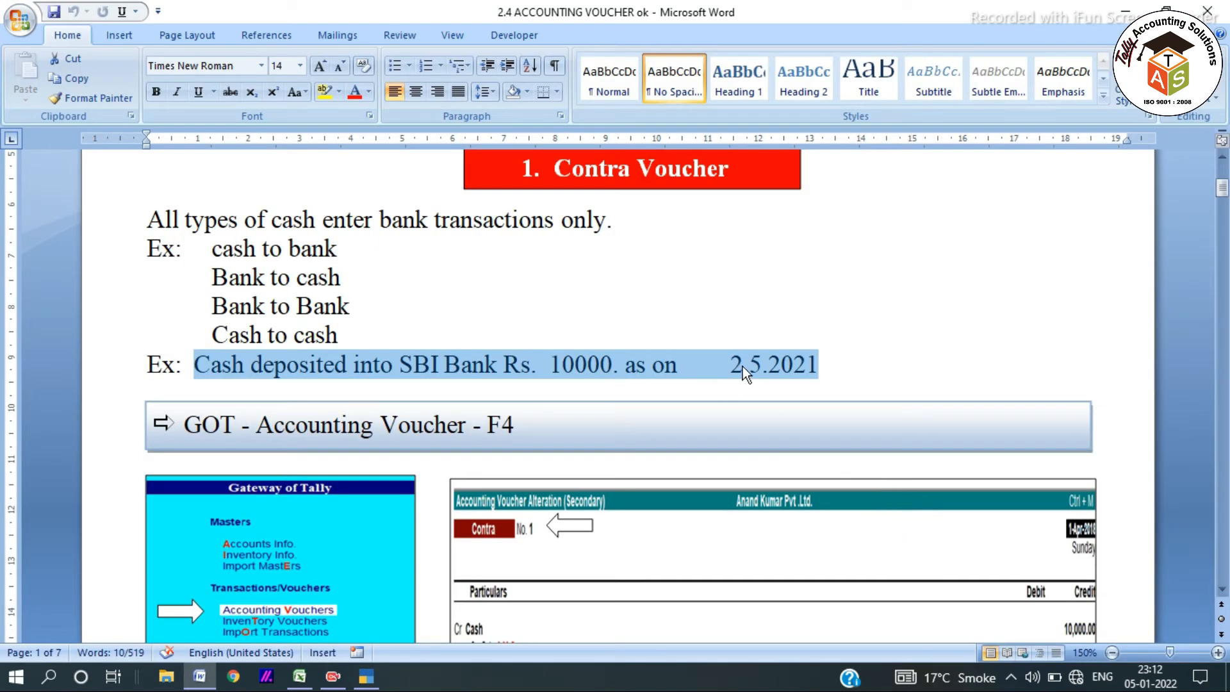
key("alt+Tab")
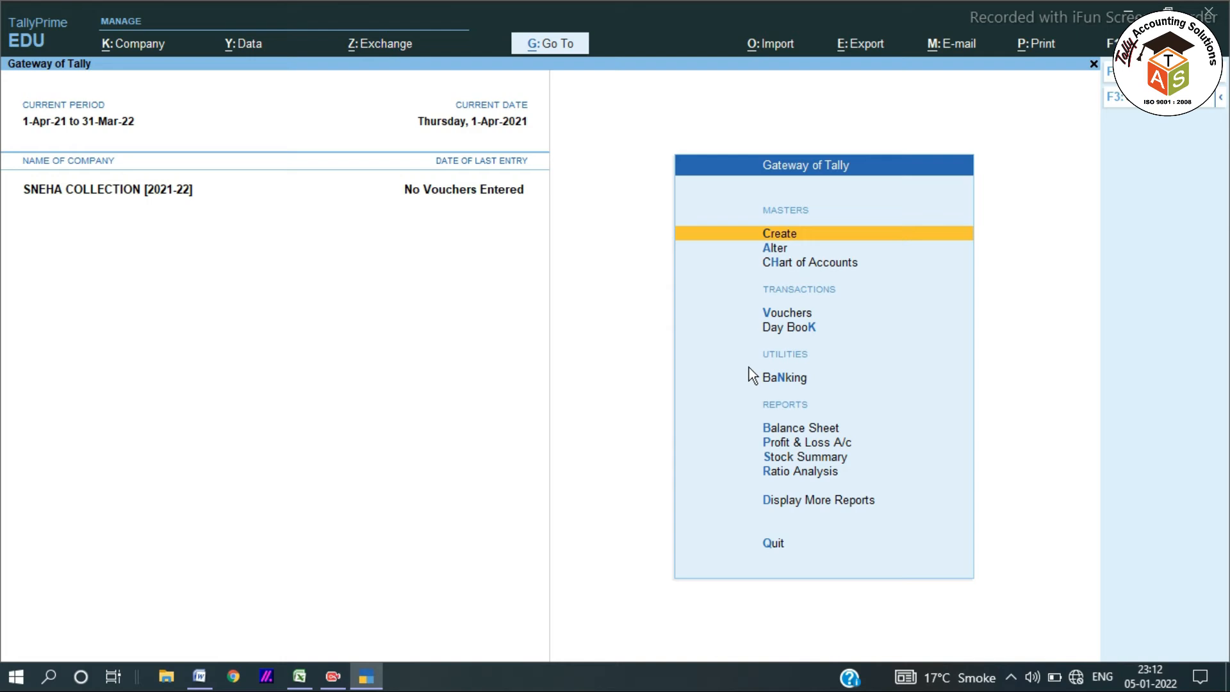
key("Down")
key("Down")
key("Down")
key("Return")
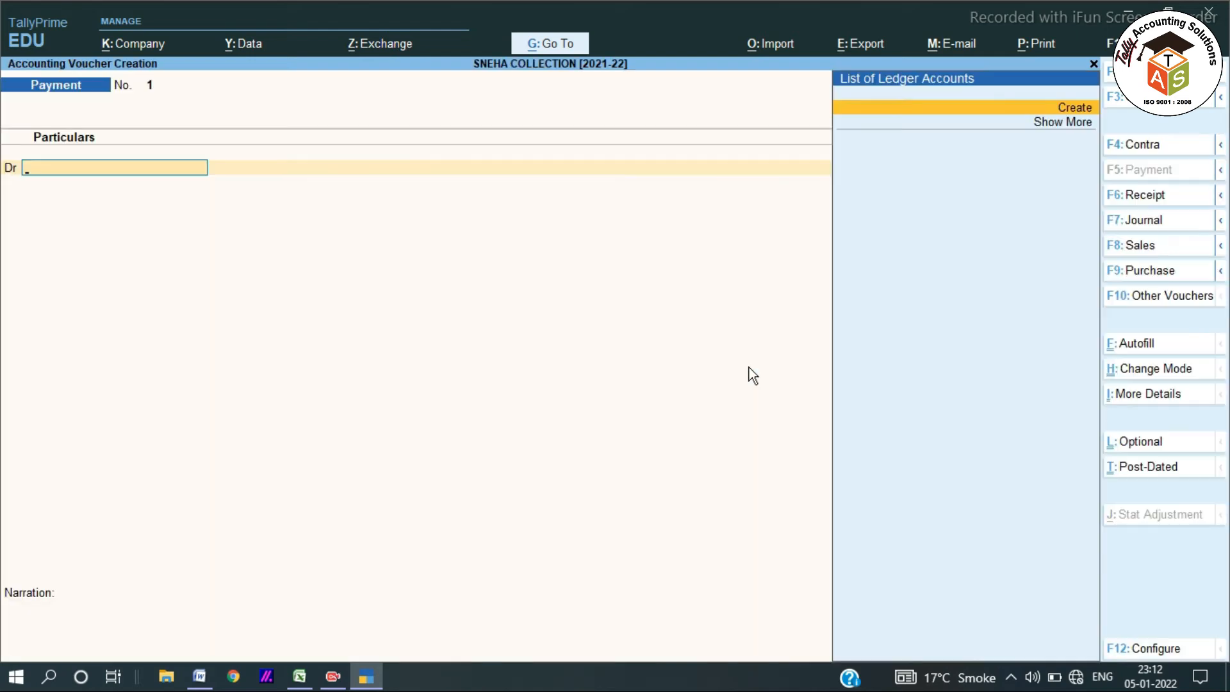
key("F2")
key("Return")
key("F4")
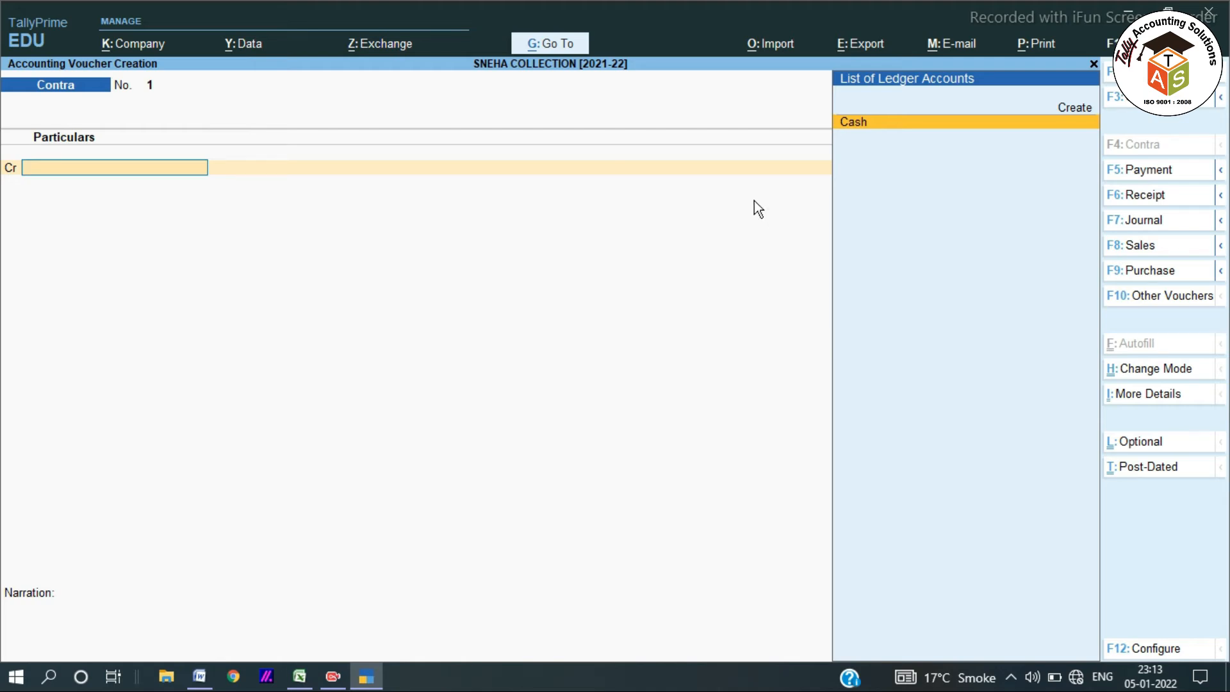
Date the Contra voucher 2-May-21 and credit Cash 10,000.00.
key("F2")
type("2.5")
key("Return")
key("Return")
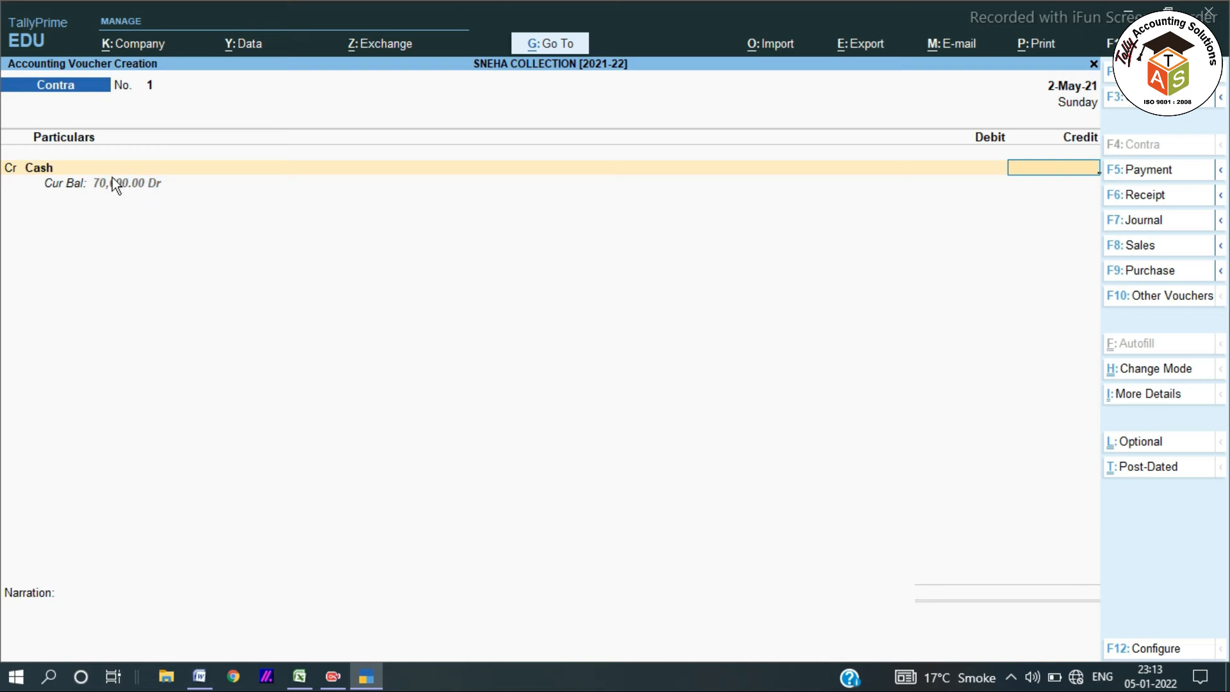
type("10000")
key("Return")
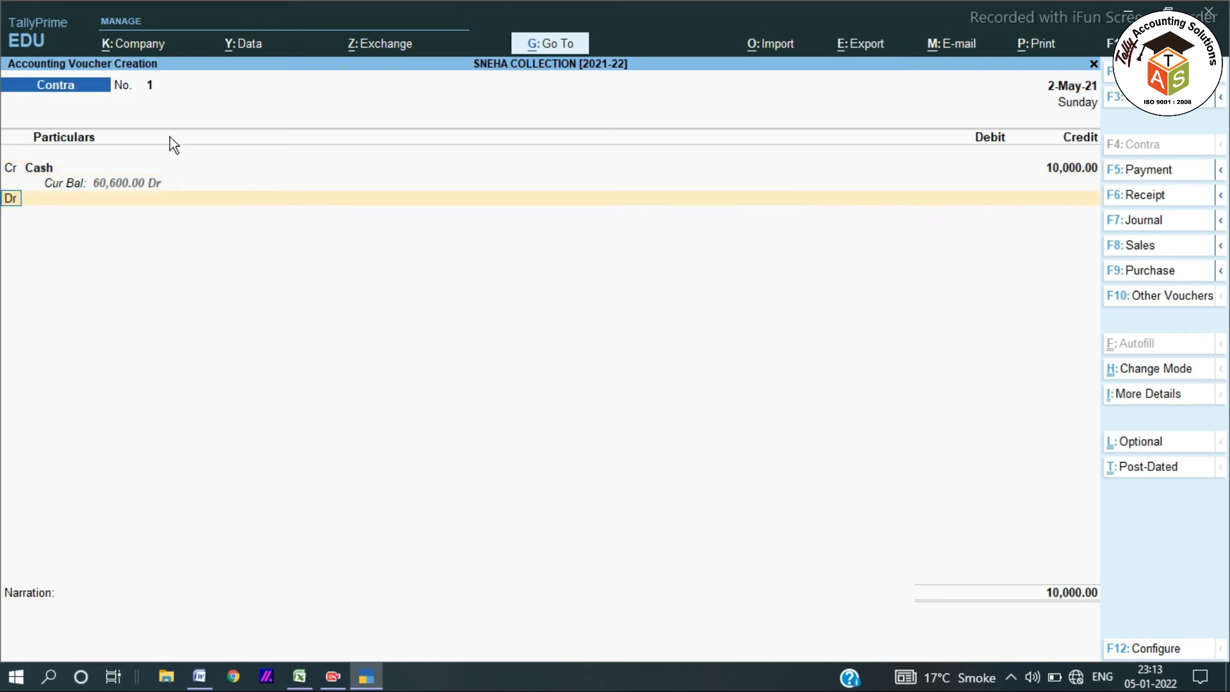
key("Return")
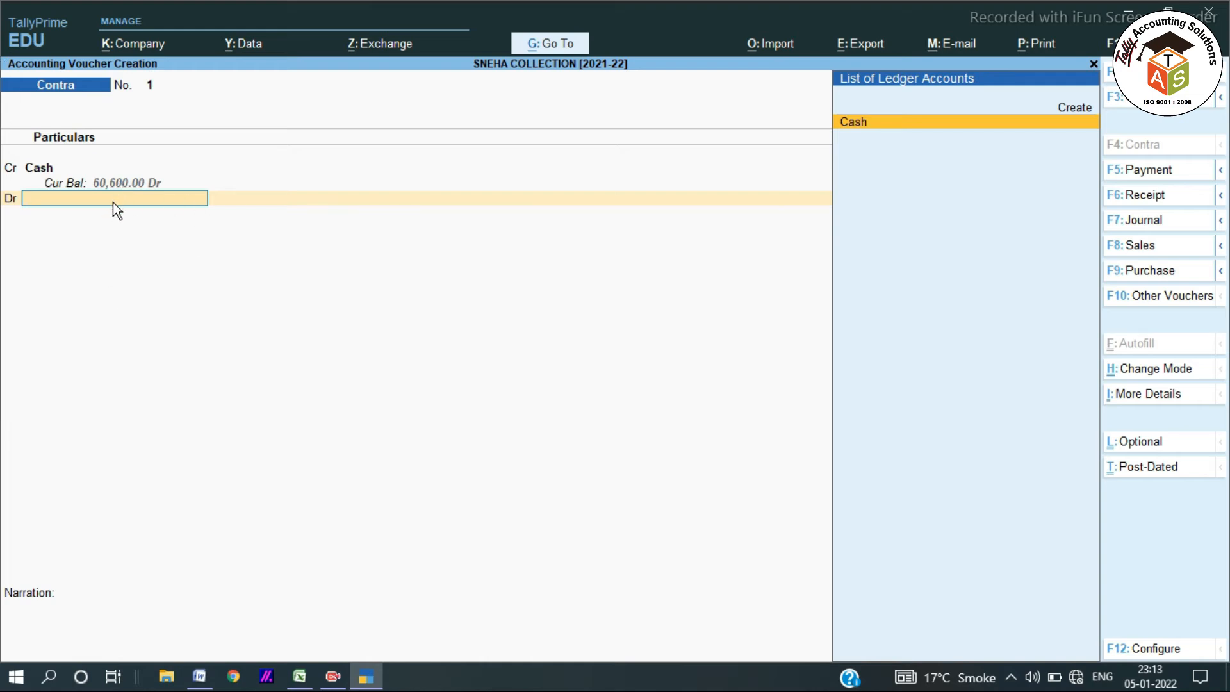
Create a new ledger named SBI BANK [004] under Bank Accounts.
key("alt+c")
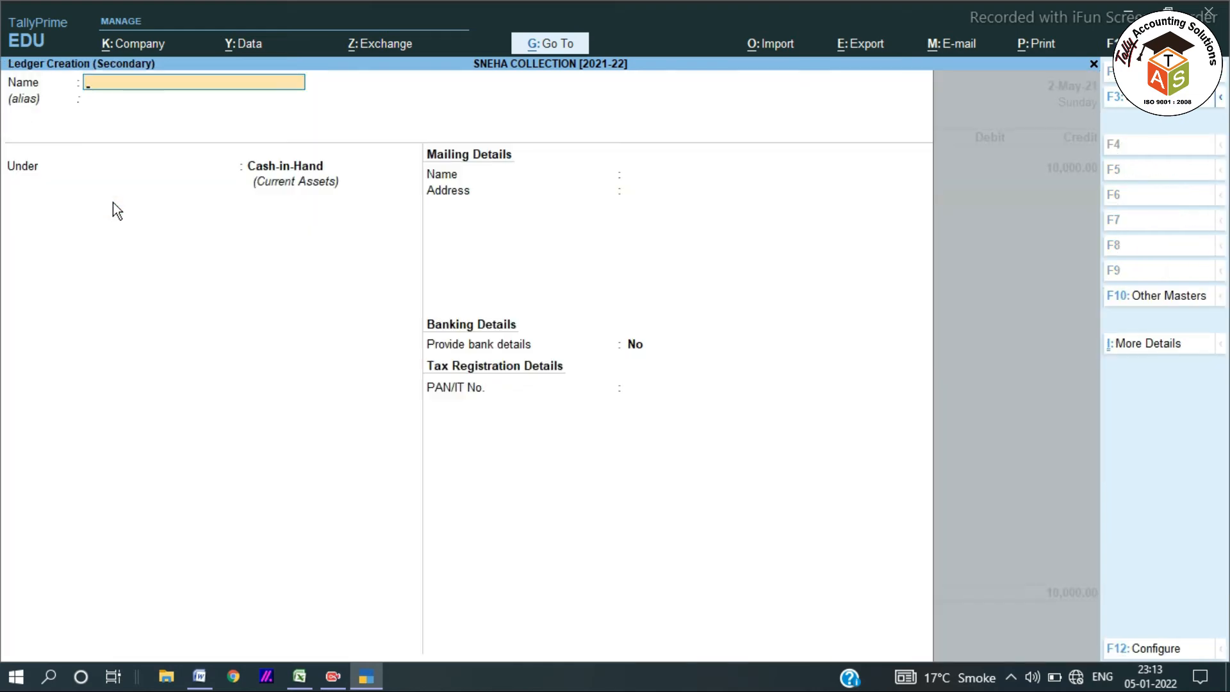
type("SBI BANK [004")
key("Return")
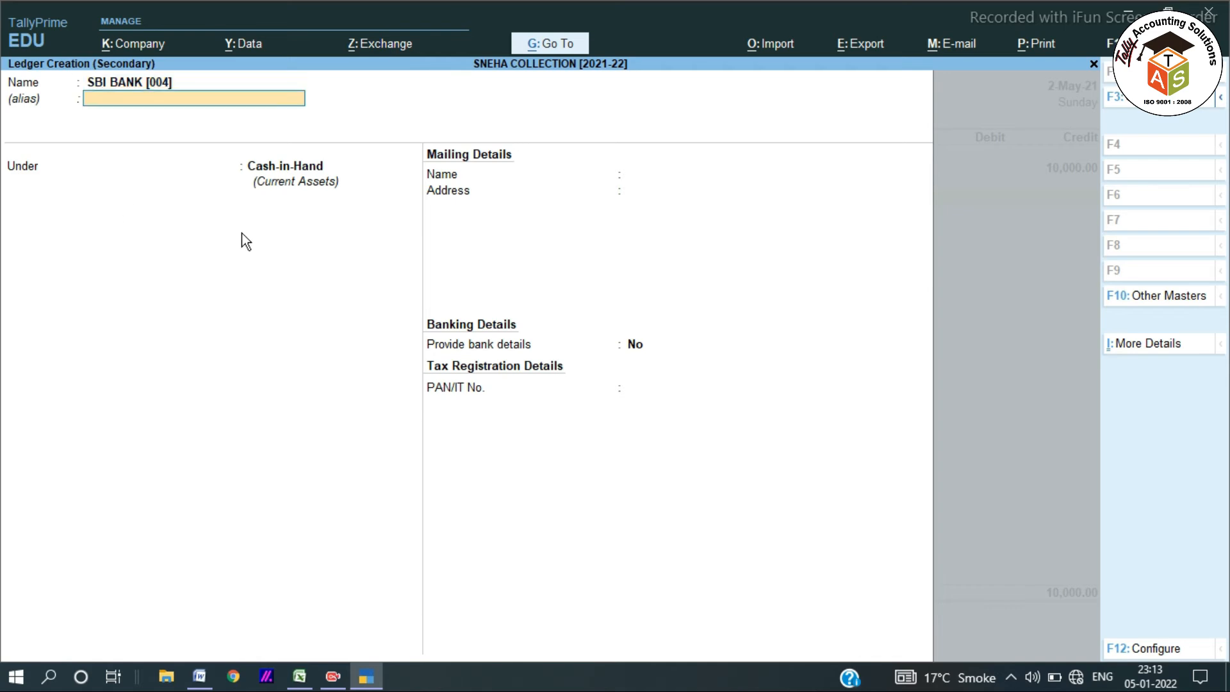
key("Return")
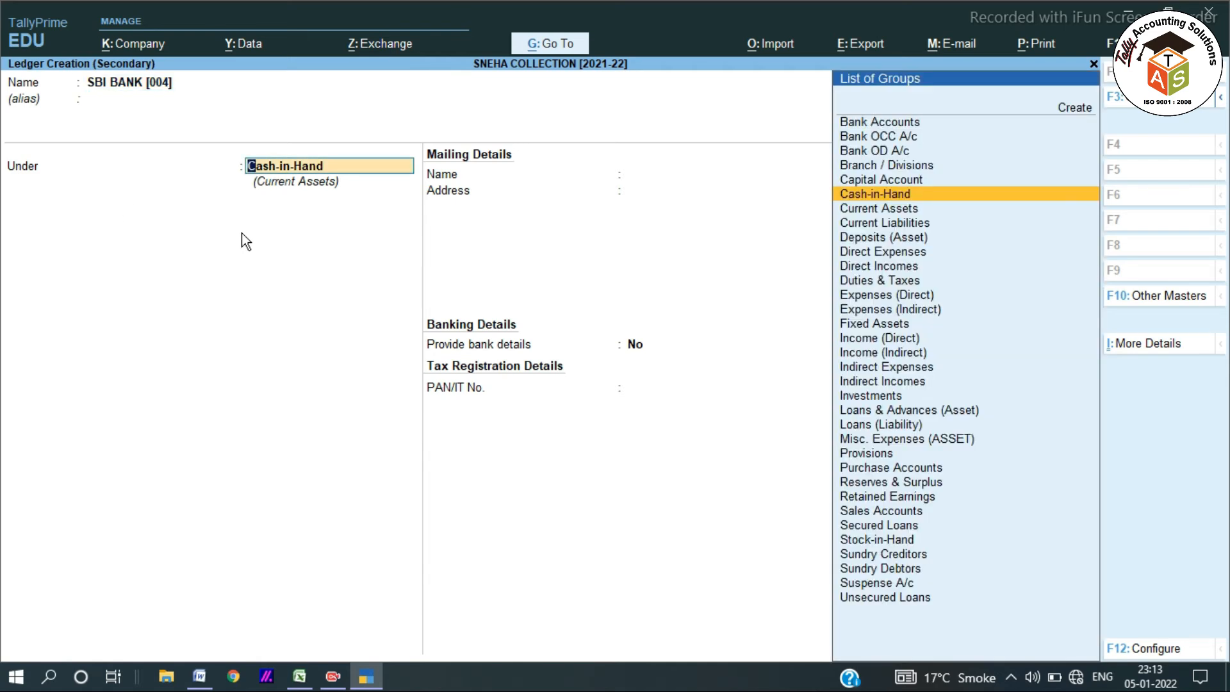
type("BANK")
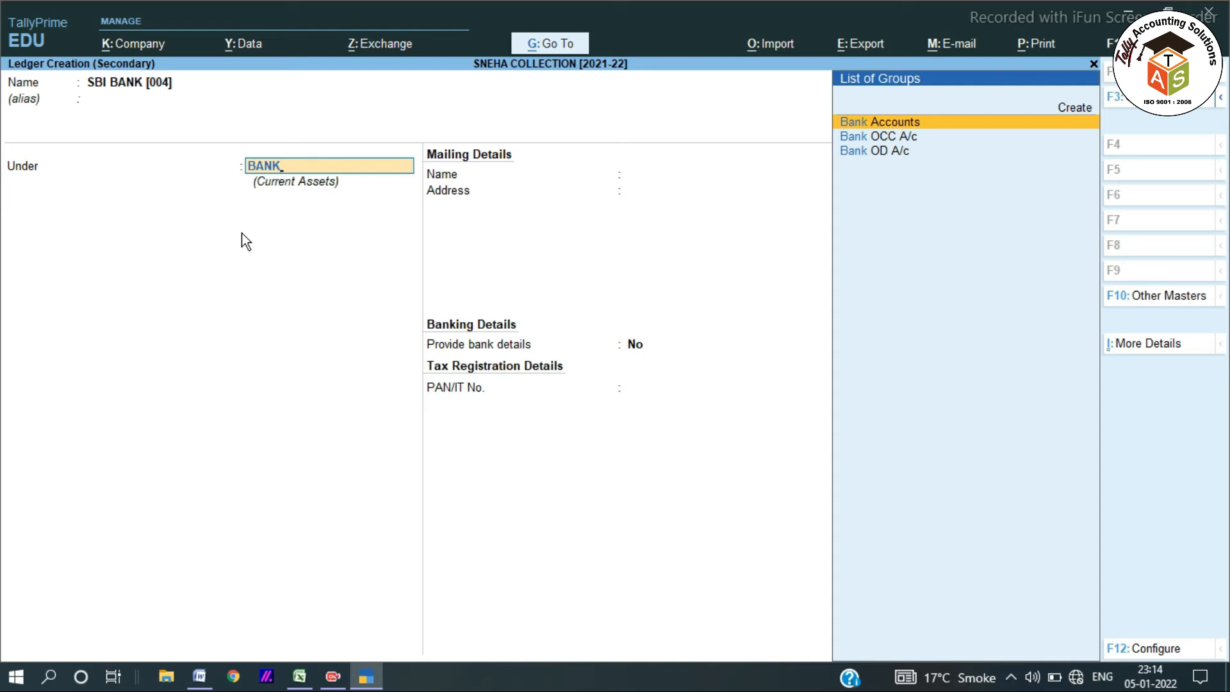
key("Return")
key("Return")
key("Return")
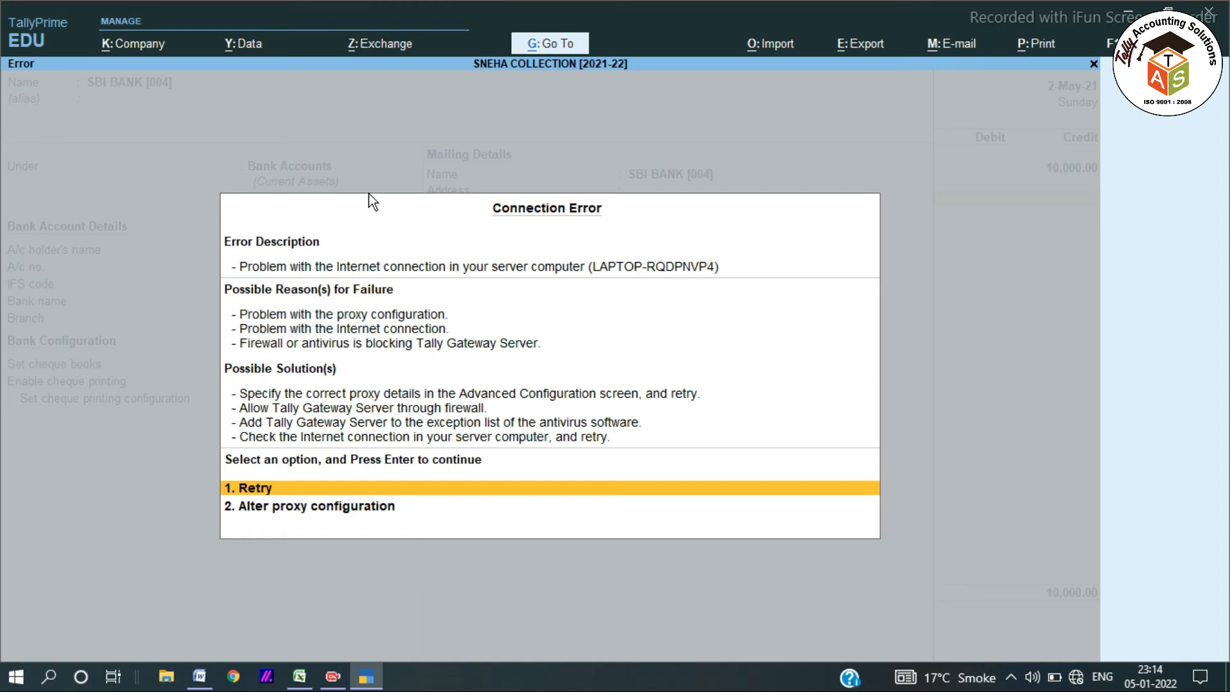
Set bank details to Not Applicable and clear the GSTIN warnings to finish the SBI BANK ledger.
key("Escape")
key("Up")
key("Up")
key("Return")
key("Return")
key("Return")
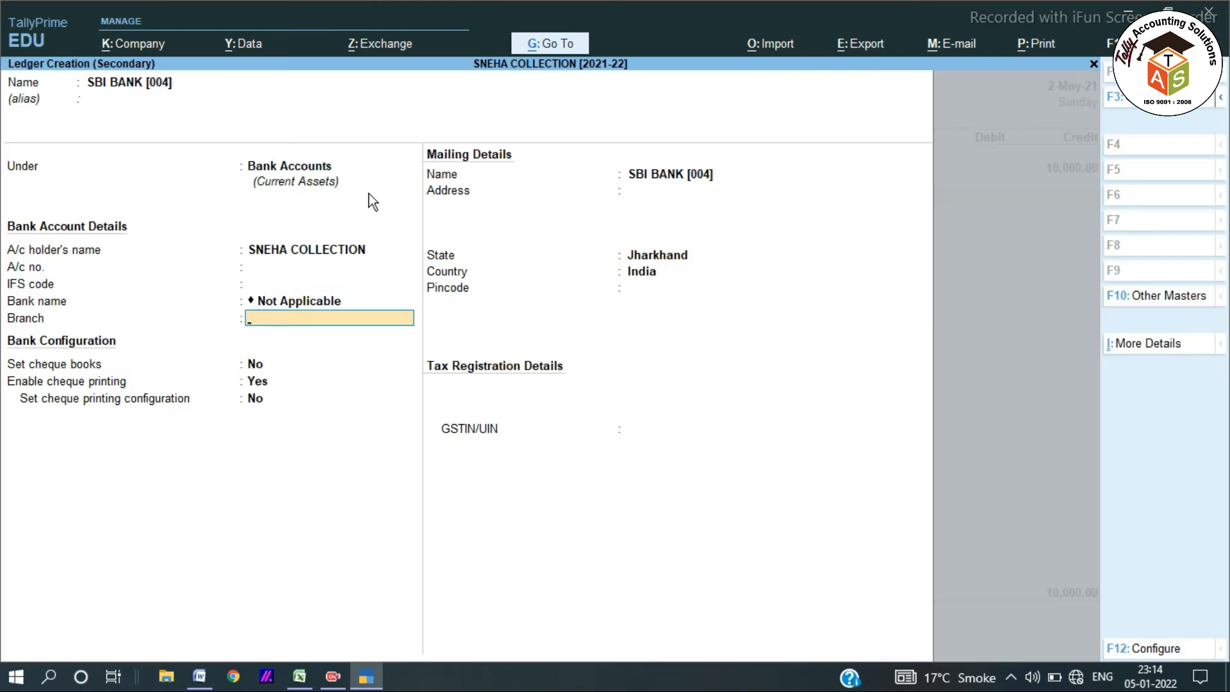
key("Return")
key("Return")
key("Return")
key("Return")
key("Return")
key("Return")
key("Return")
key("Return")
key("Return")
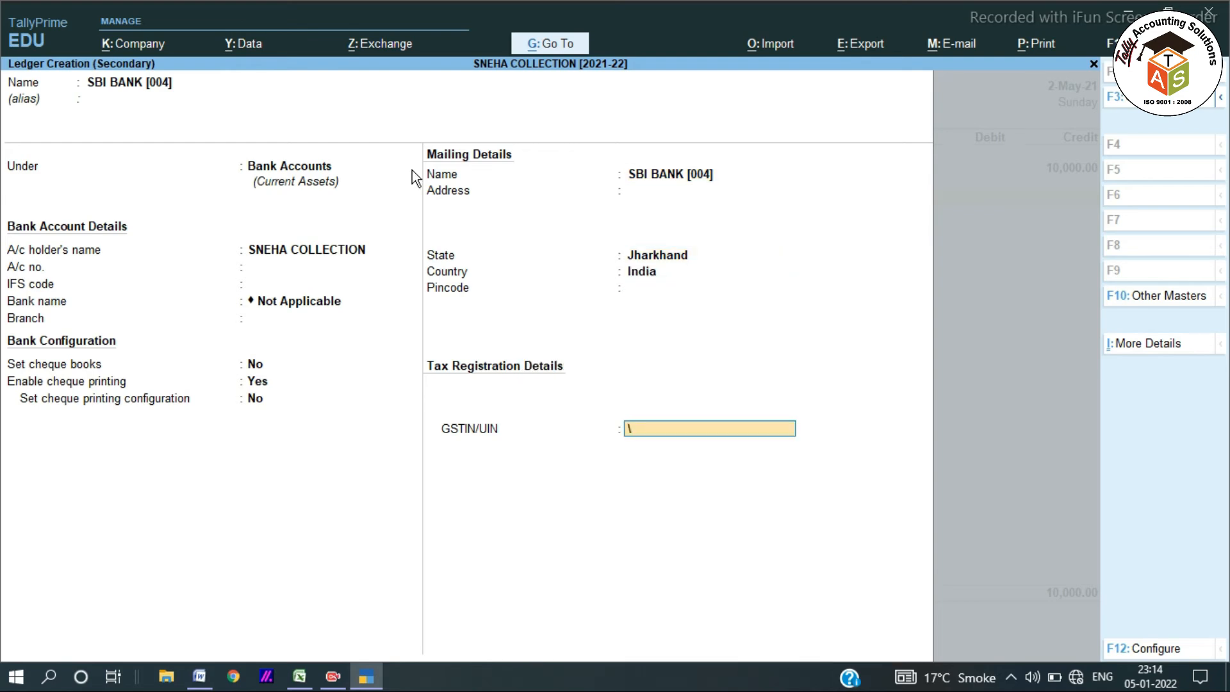
key("Return")
key("Return")
key("Escape")
key("BackSpace")
key("Return")
key("Return")
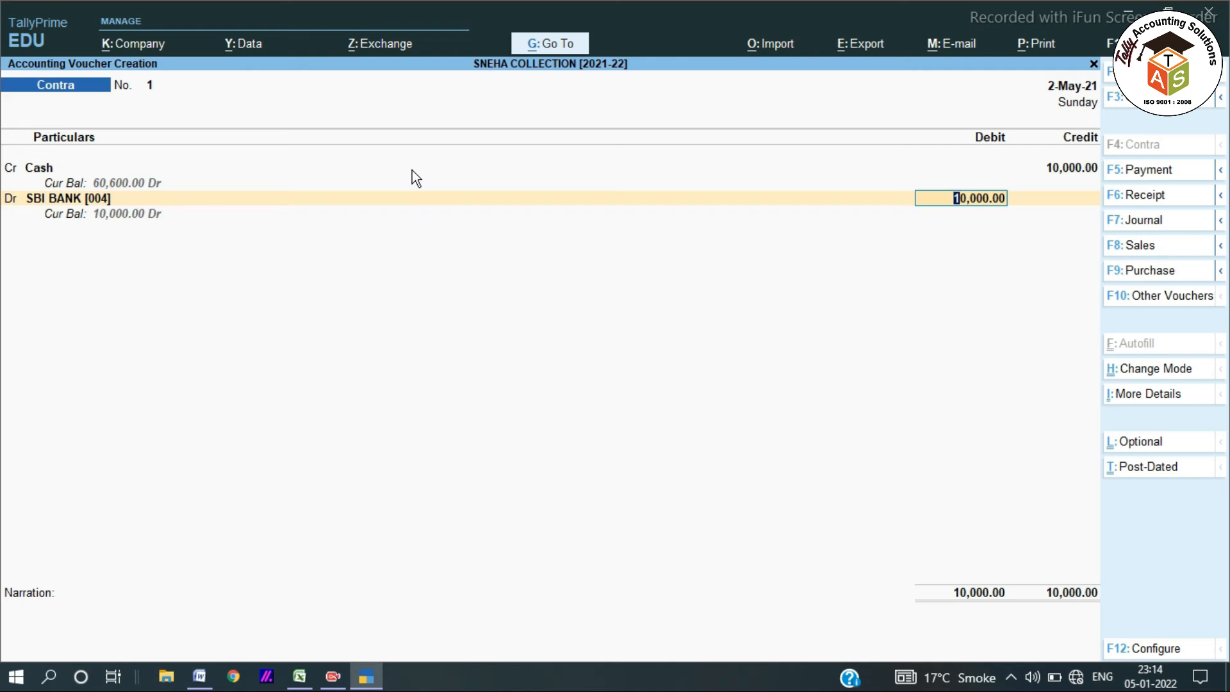
Accept the 10,000.00 debit to SBI BANK [004], leaving cash denominations blank.
key("Return")
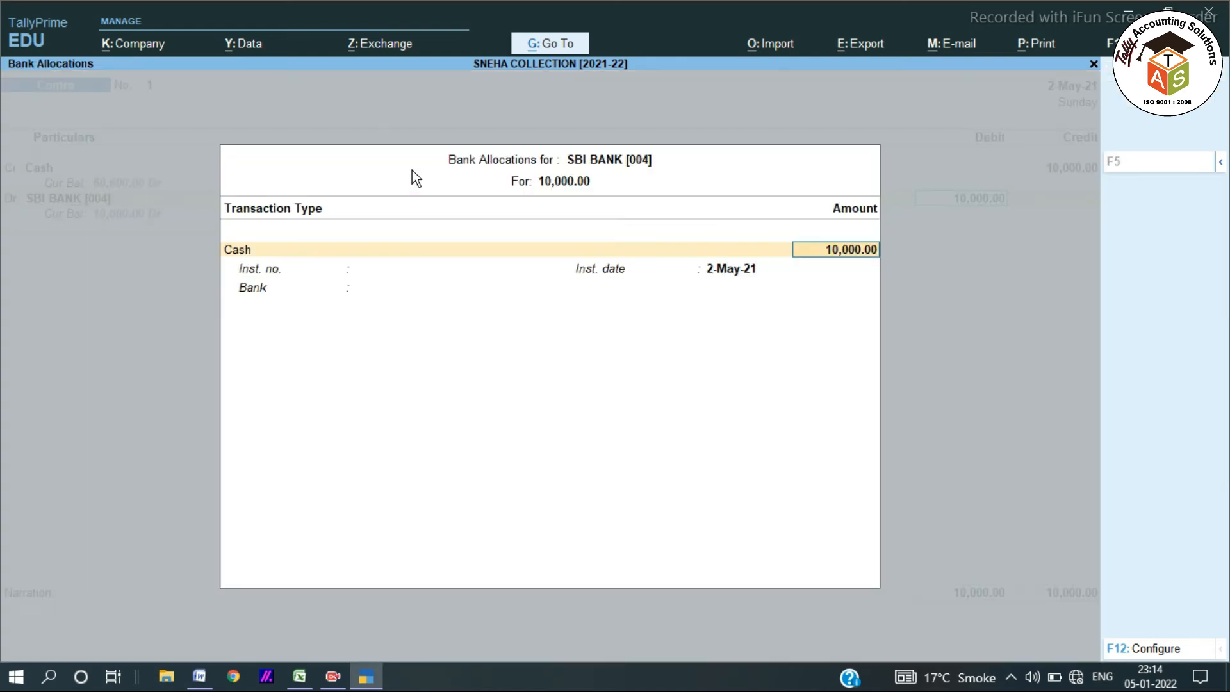
key("Return")
key("Return")
key("Return")
key("Return")
key("Return")
key("Return")
key("Return")
key("Return")
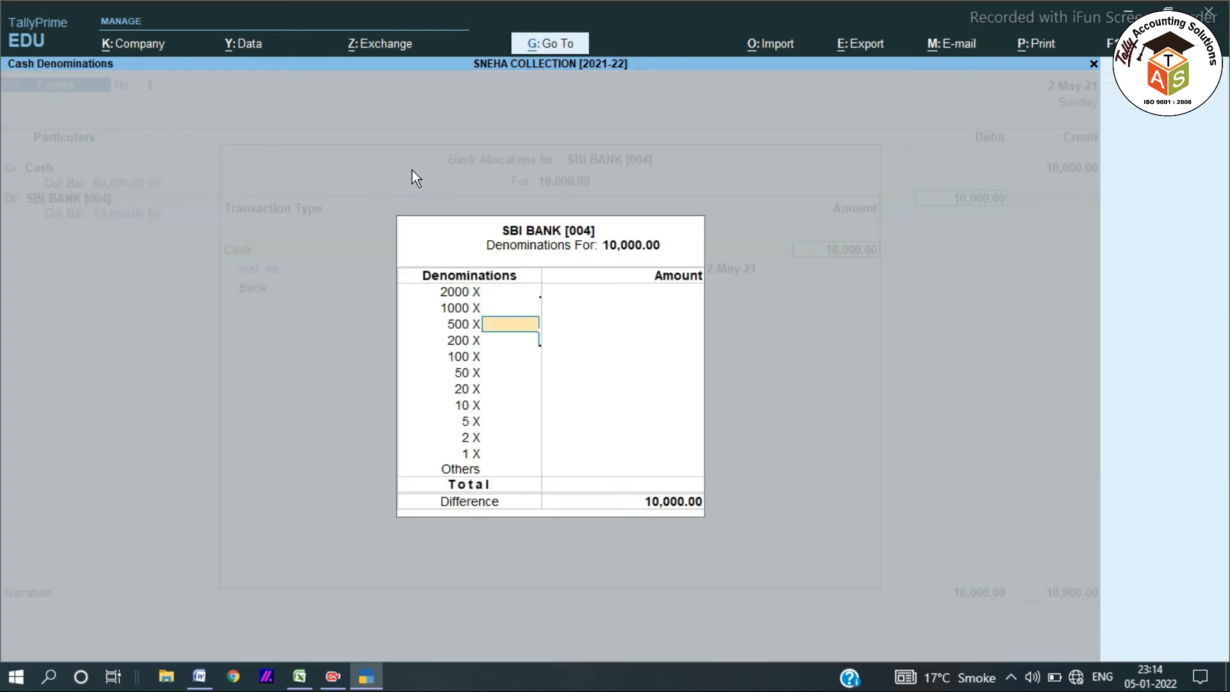
key("Return")
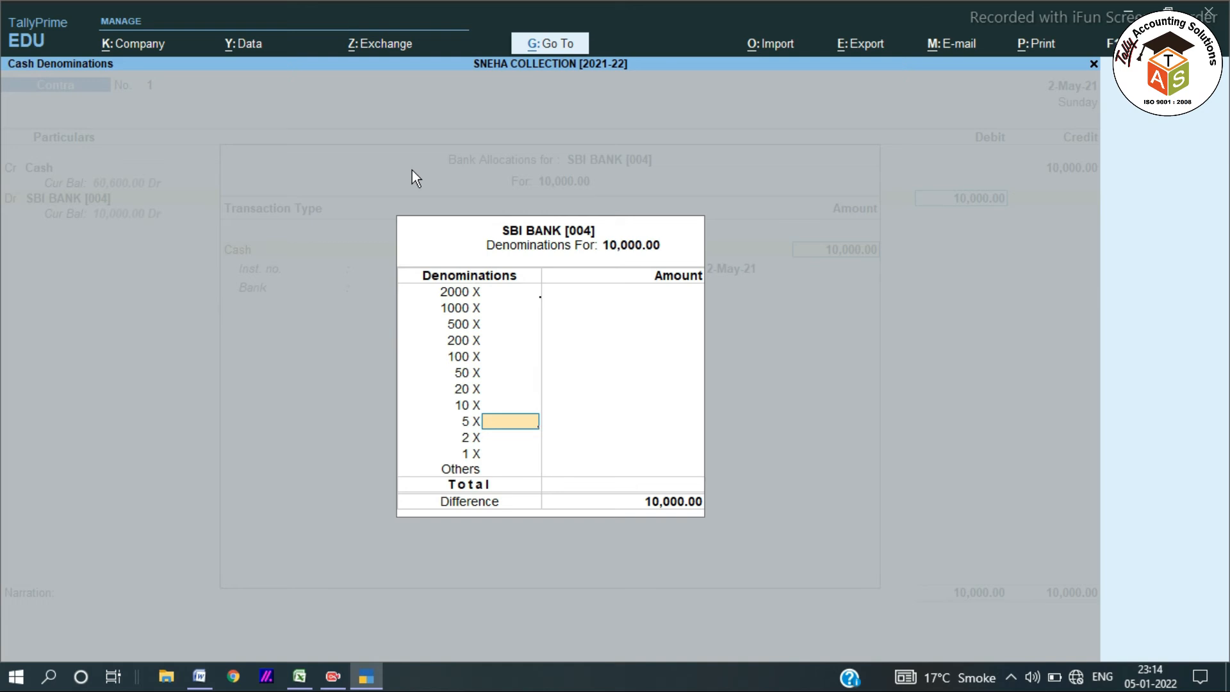
key("Return")
key("Return")
key("Return")
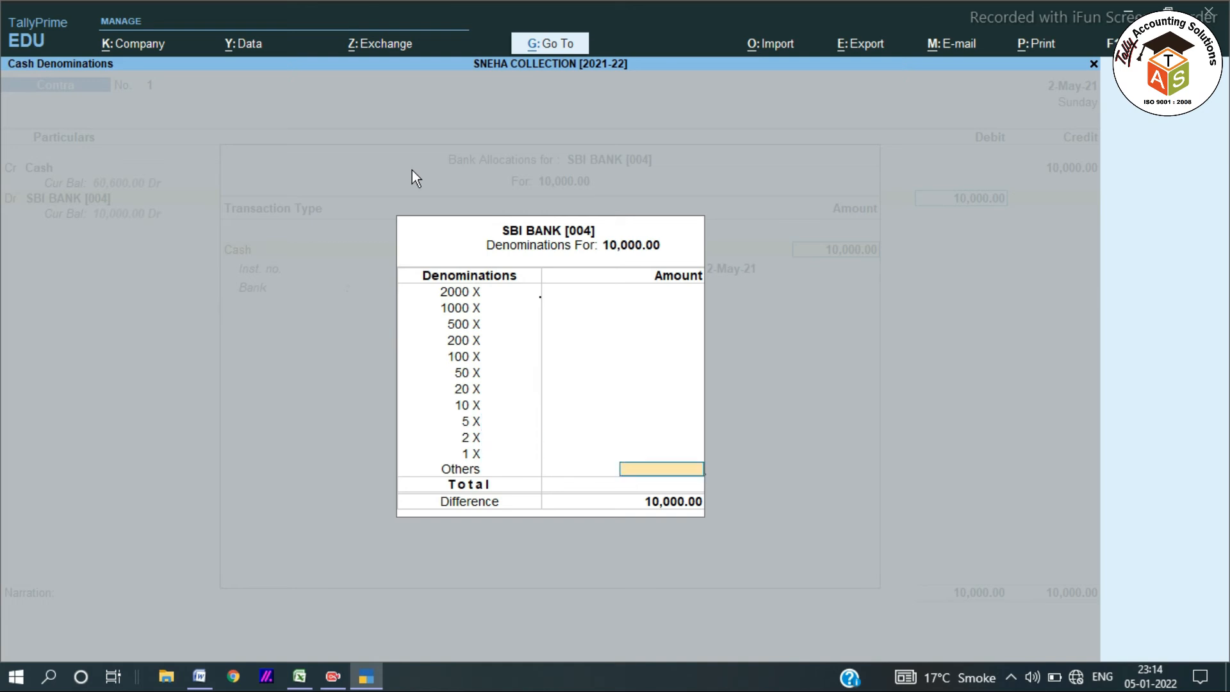
key("Return")
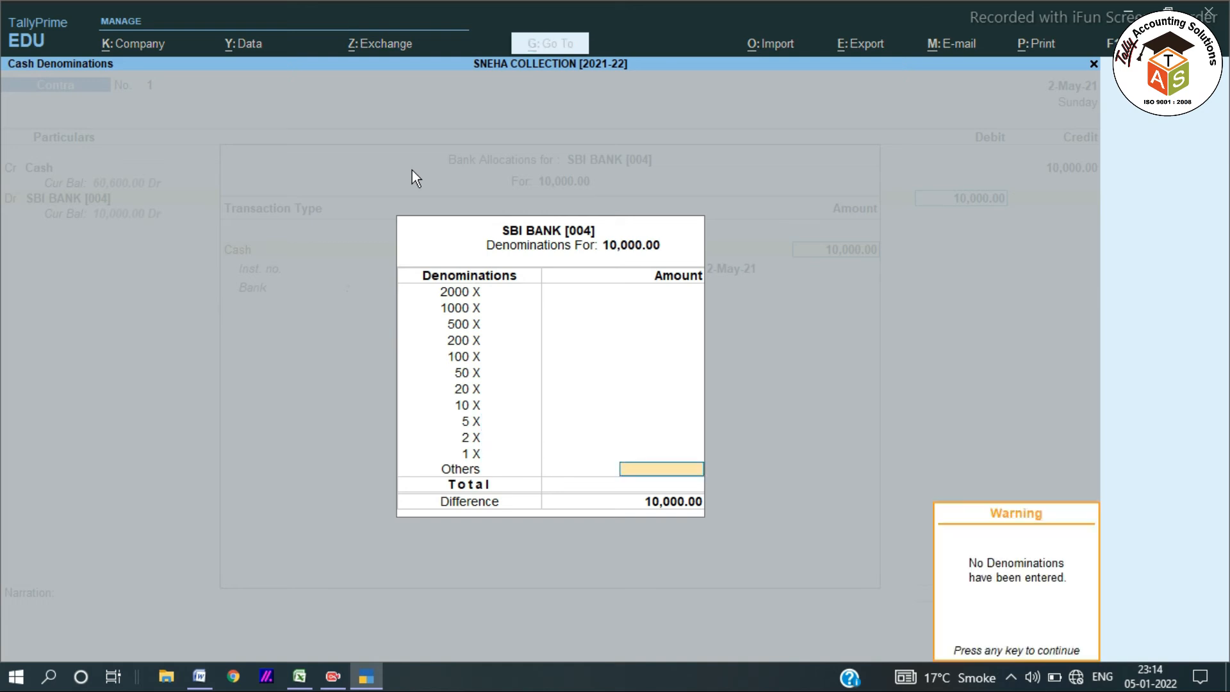
key("Return")
key("Return")
key("Return")
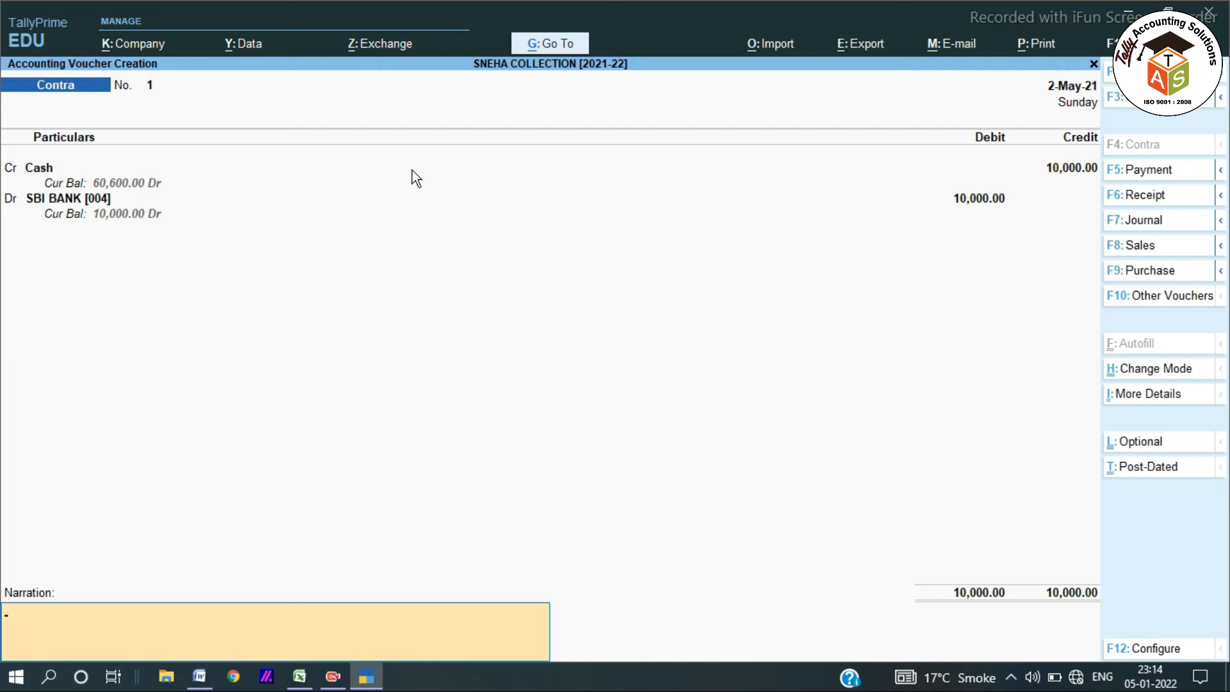
Enter the narration and save Contra voucher 1.
type("MUKESH")
key("Return")
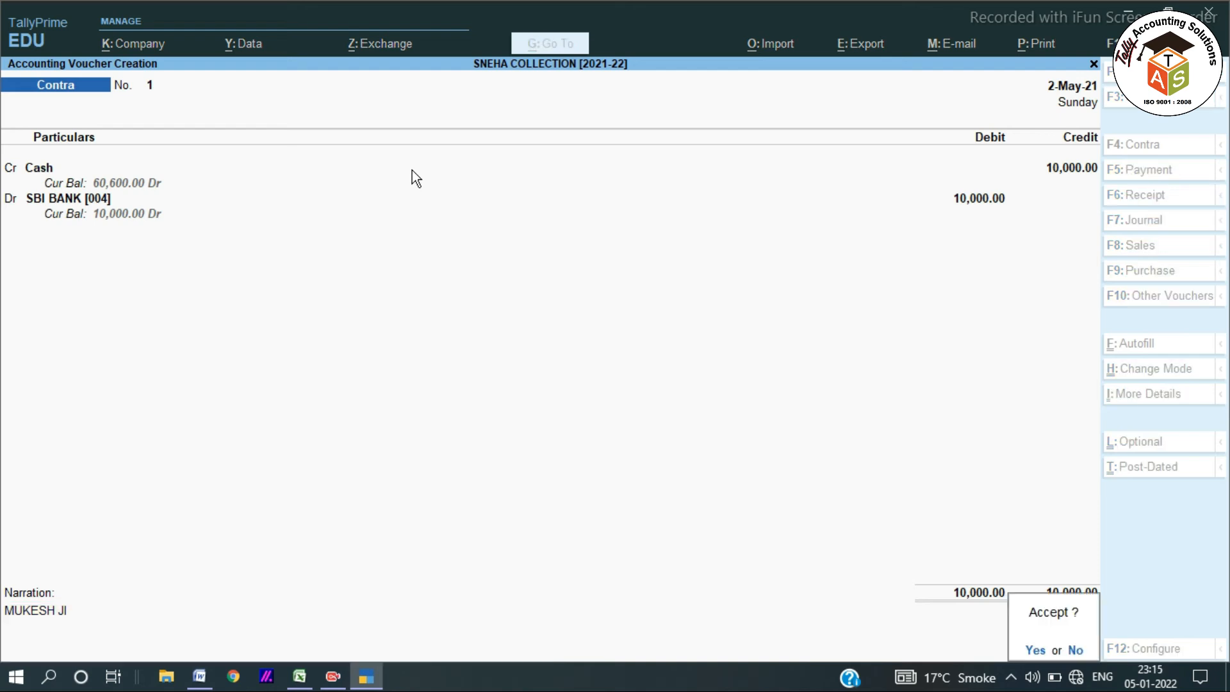
key("Return")
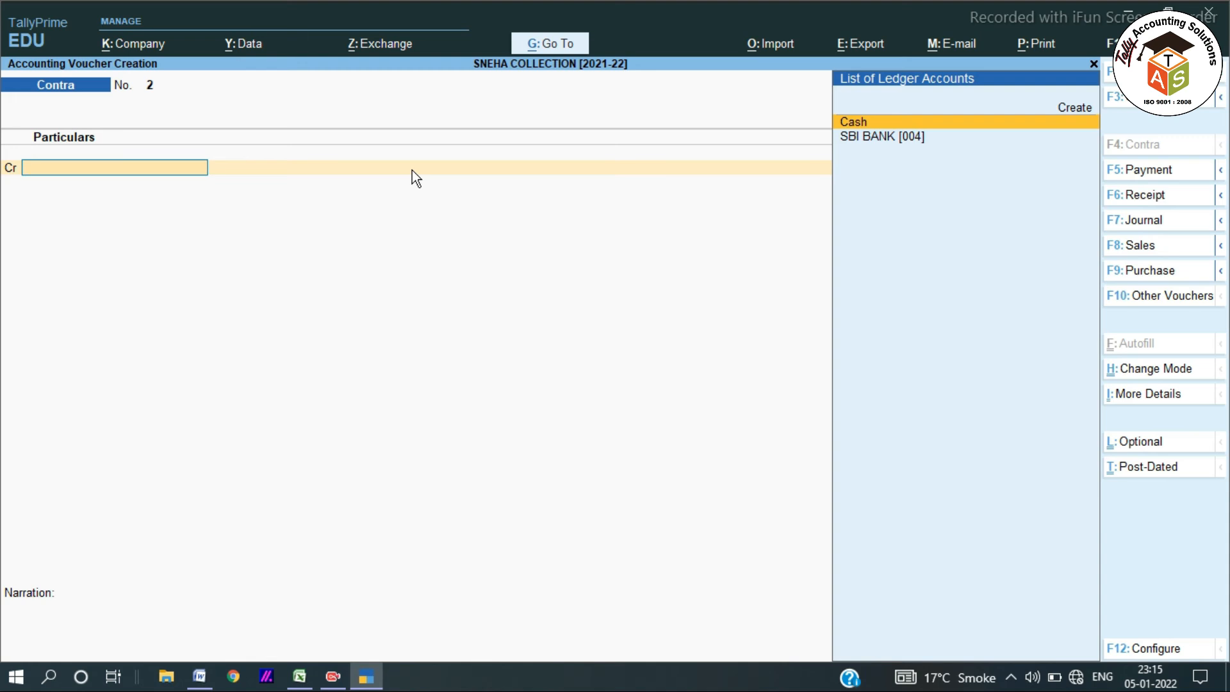
key("alt+Tab")
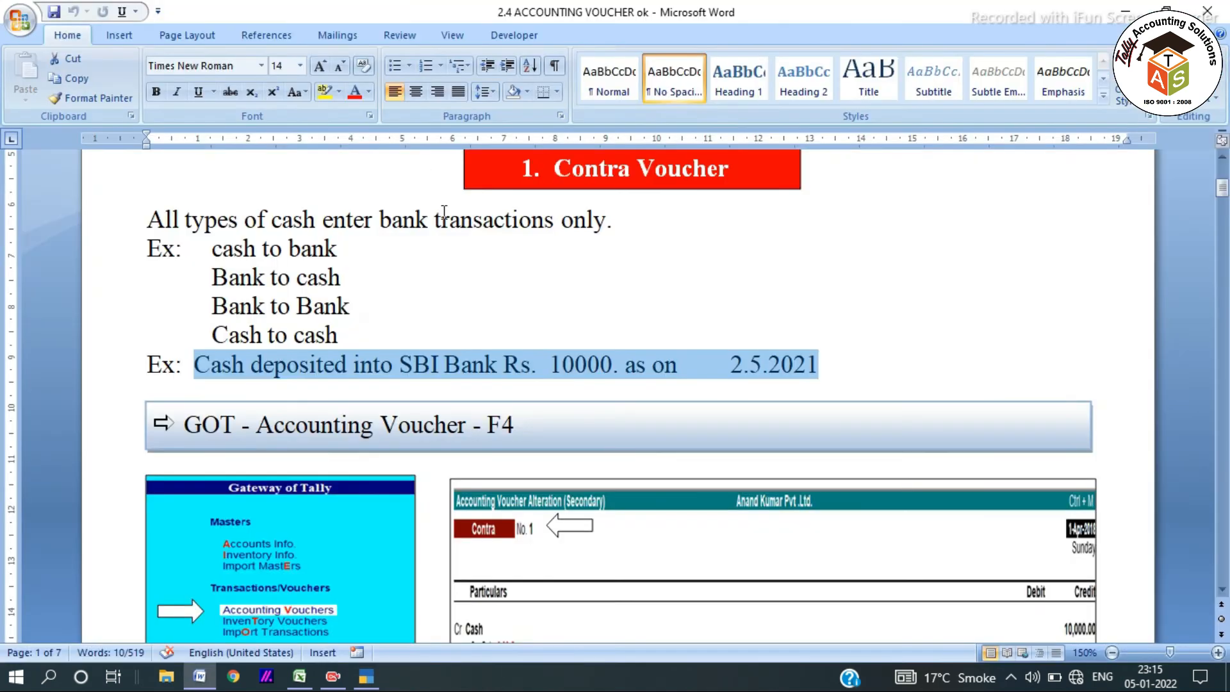
scroll(444, 211, "down", 10)
scroll(401, 359, "up", 2)
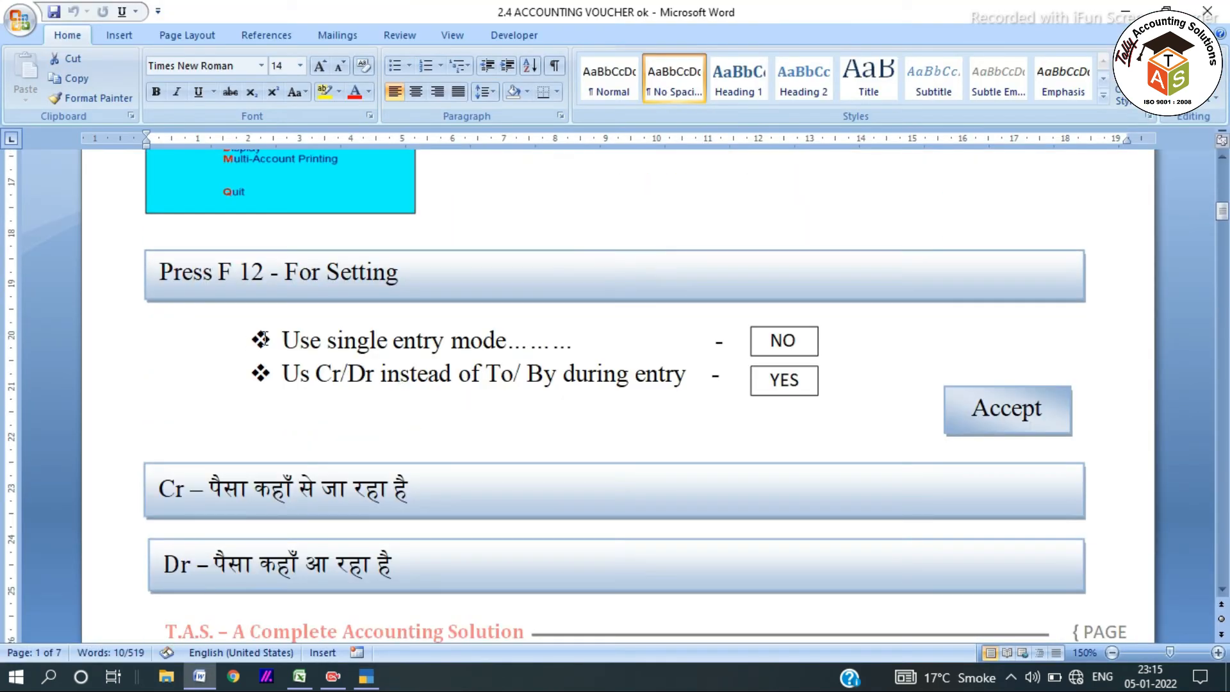
left_click_drag(168, 269, 544, 264)
scroll(548, 310, "up", 3)
scroll(563, 307, "down", 3)
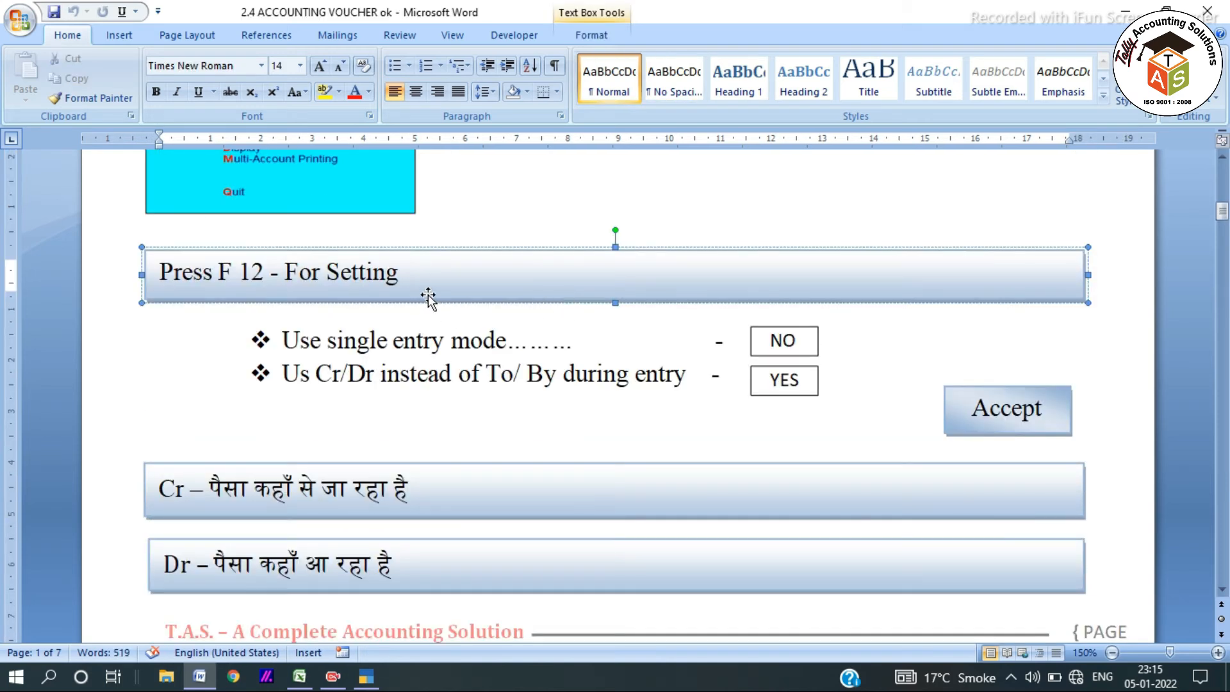
scroll(680, 372, "down", 6)
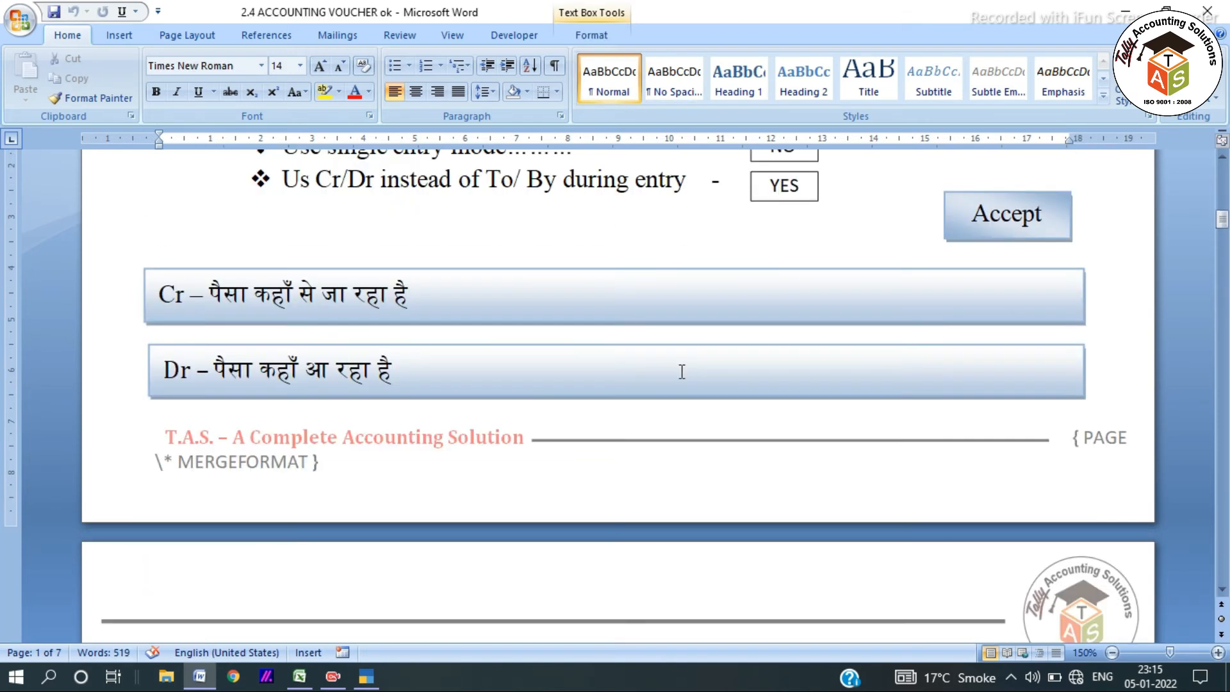
scroll(680, 371, "up", 3)
left_click_drag(210, 293, 413, 290)
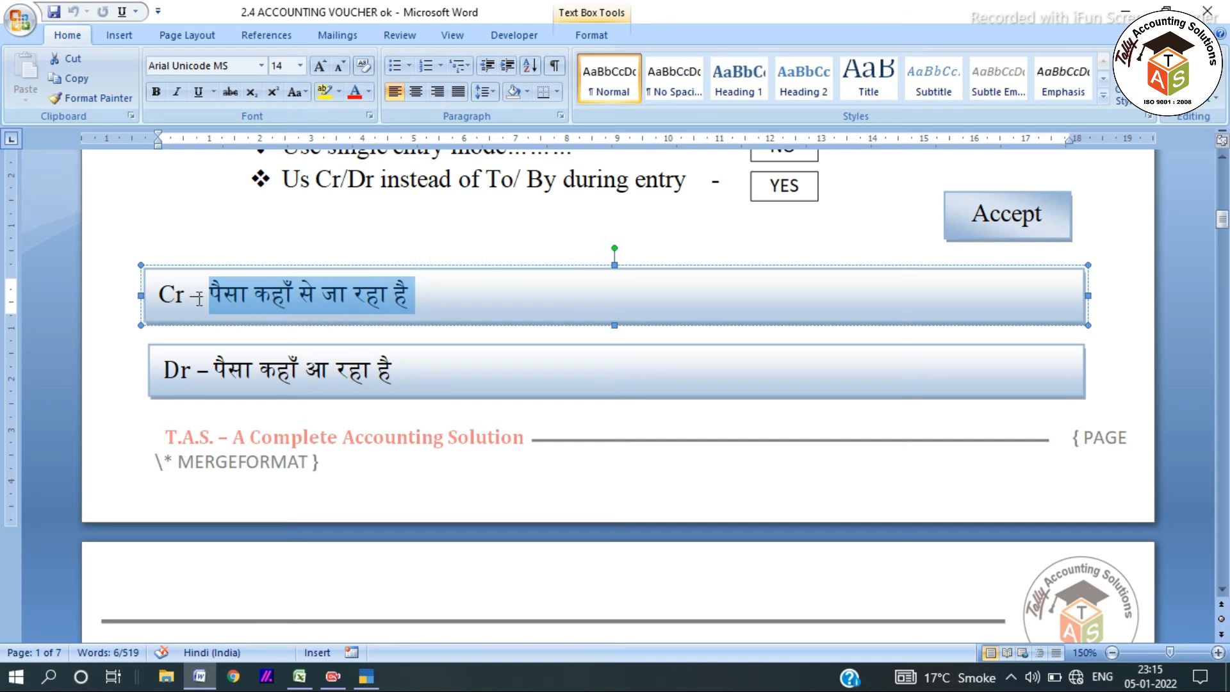
left_click(209, 296)
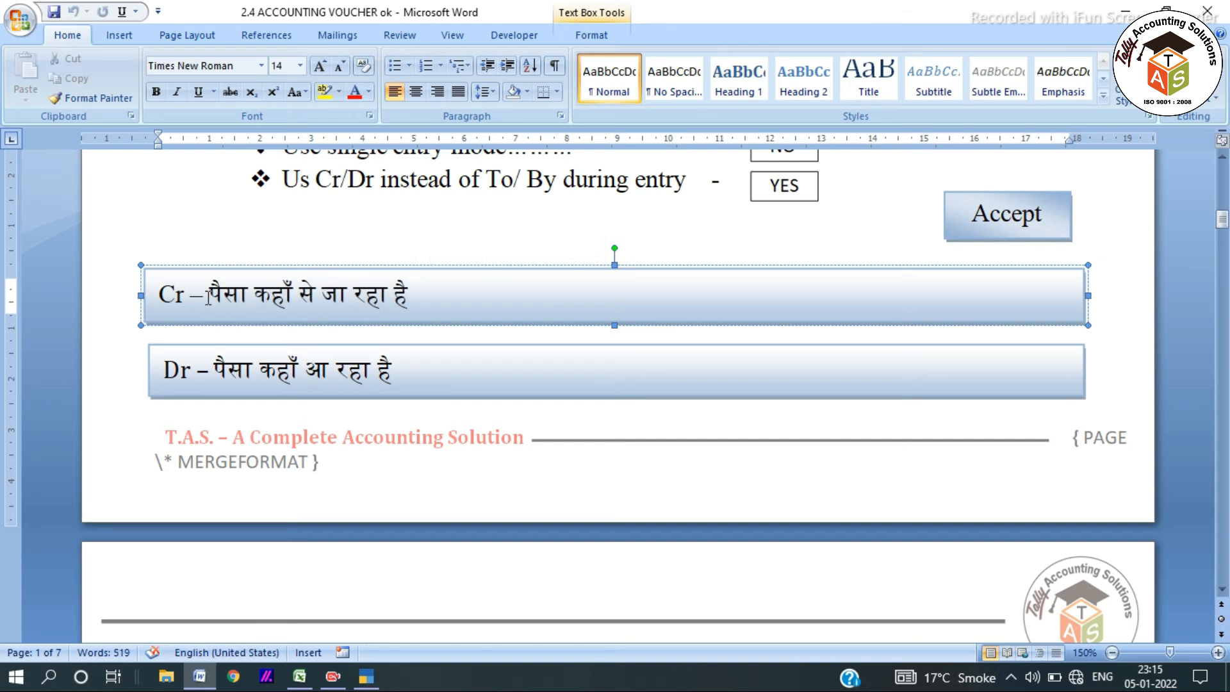
left_click_drag(213, 368, 389, 371)
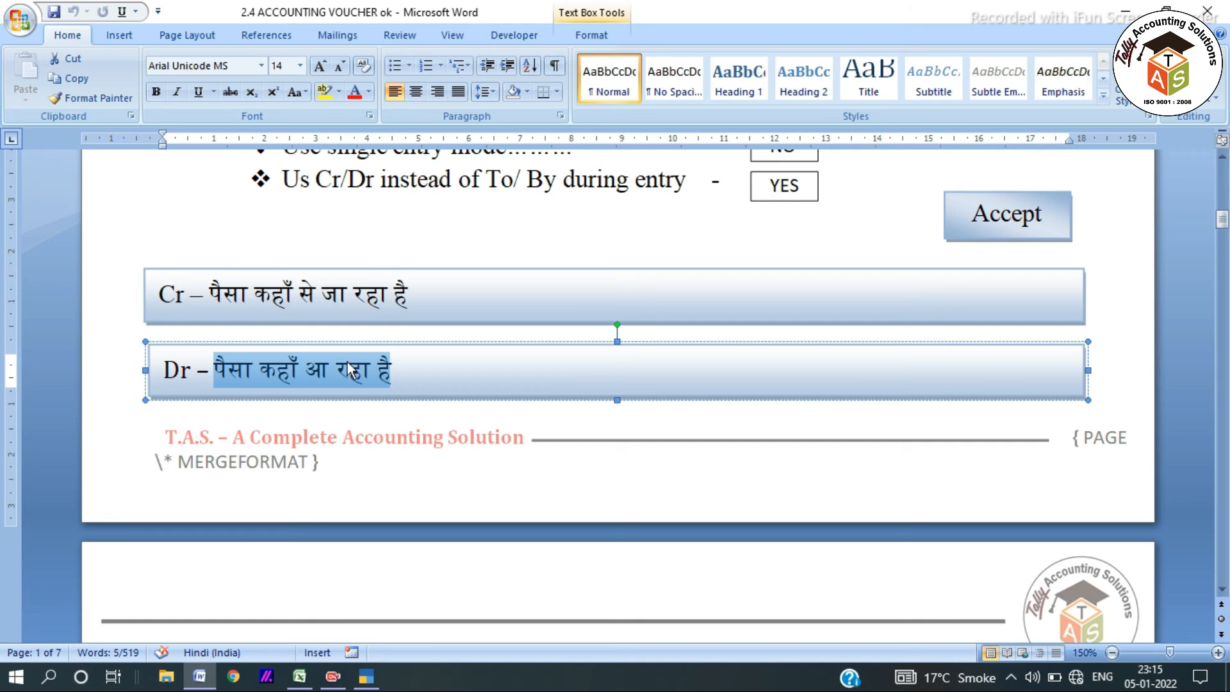
scroll(390, 349, "down", 3)
scroll(390, 349, "down", 3)
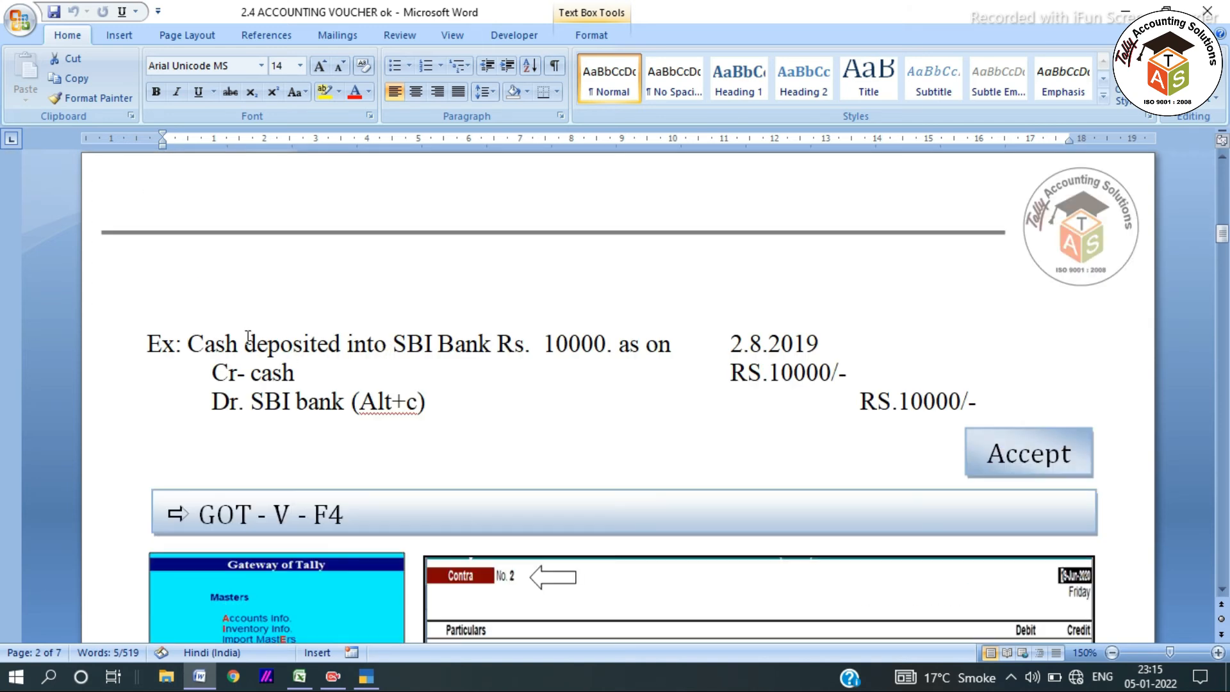
left_click_drag(147, 343, 605, 344)
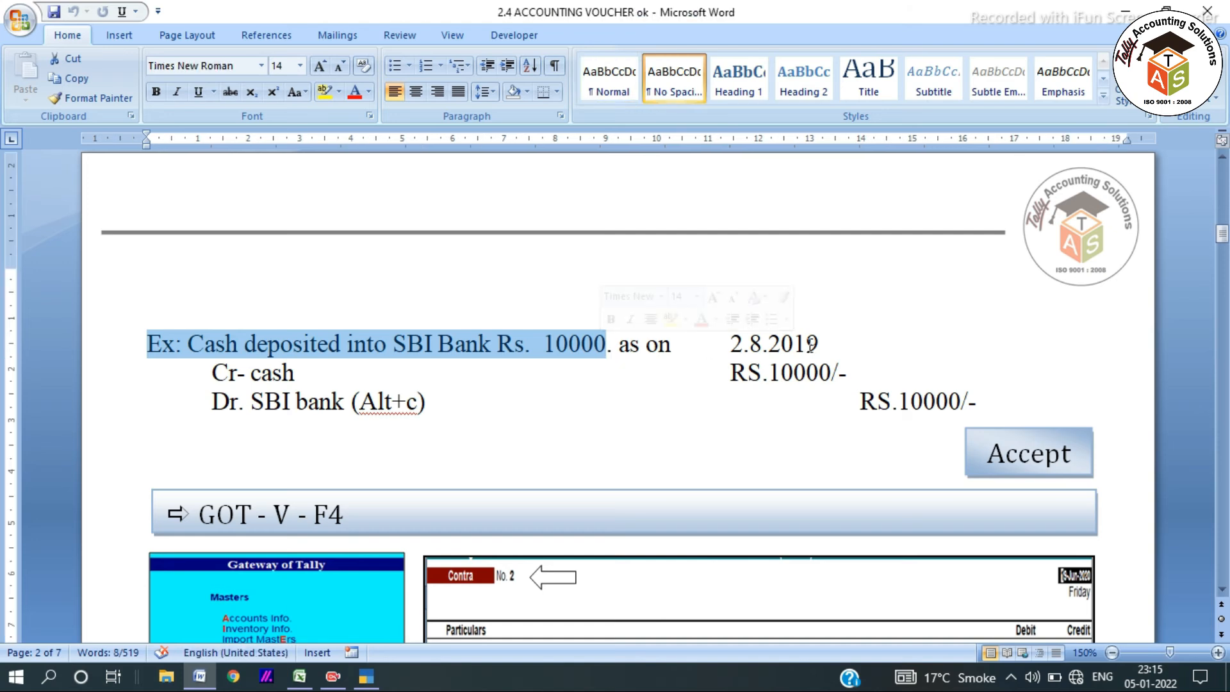
scroll(675, 420, "down", 15)
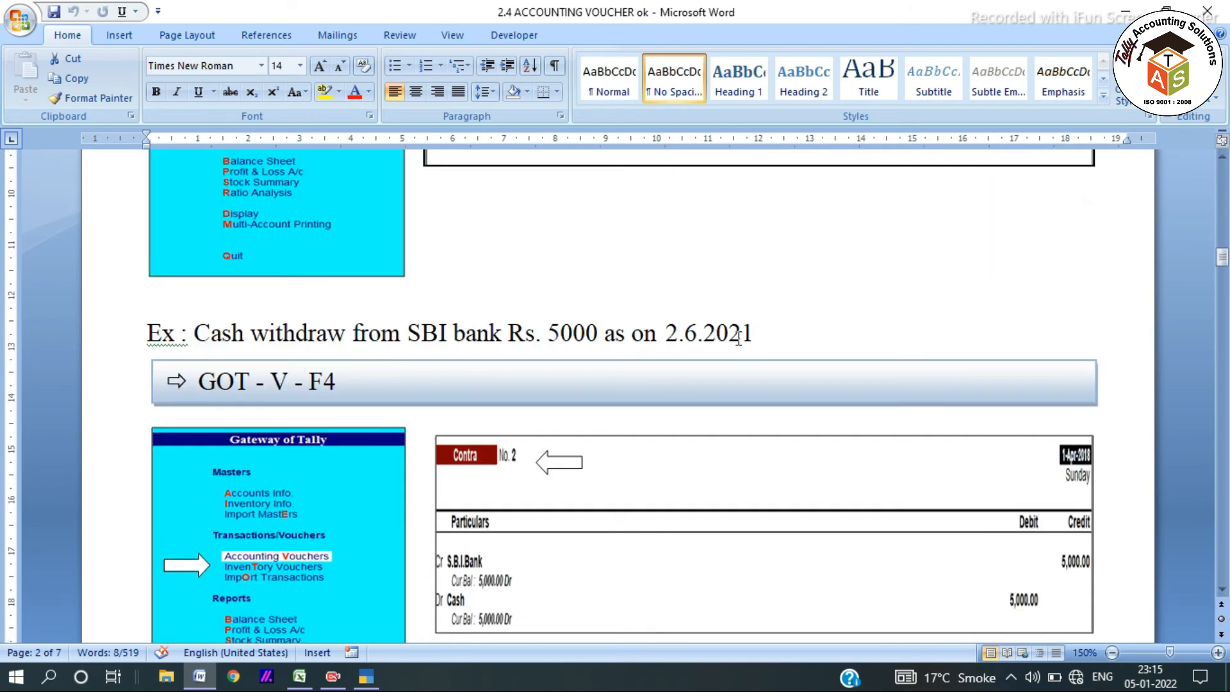
left_click_drag(757, 329, 149, 334)
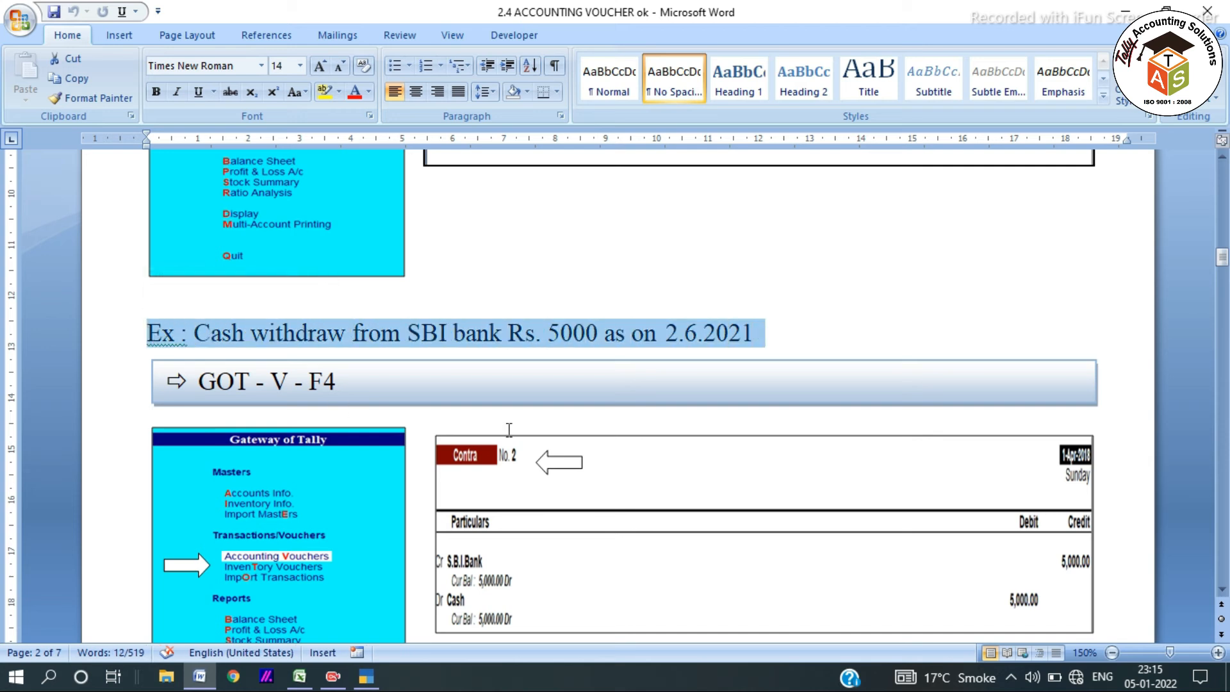
key("alt+Tab")
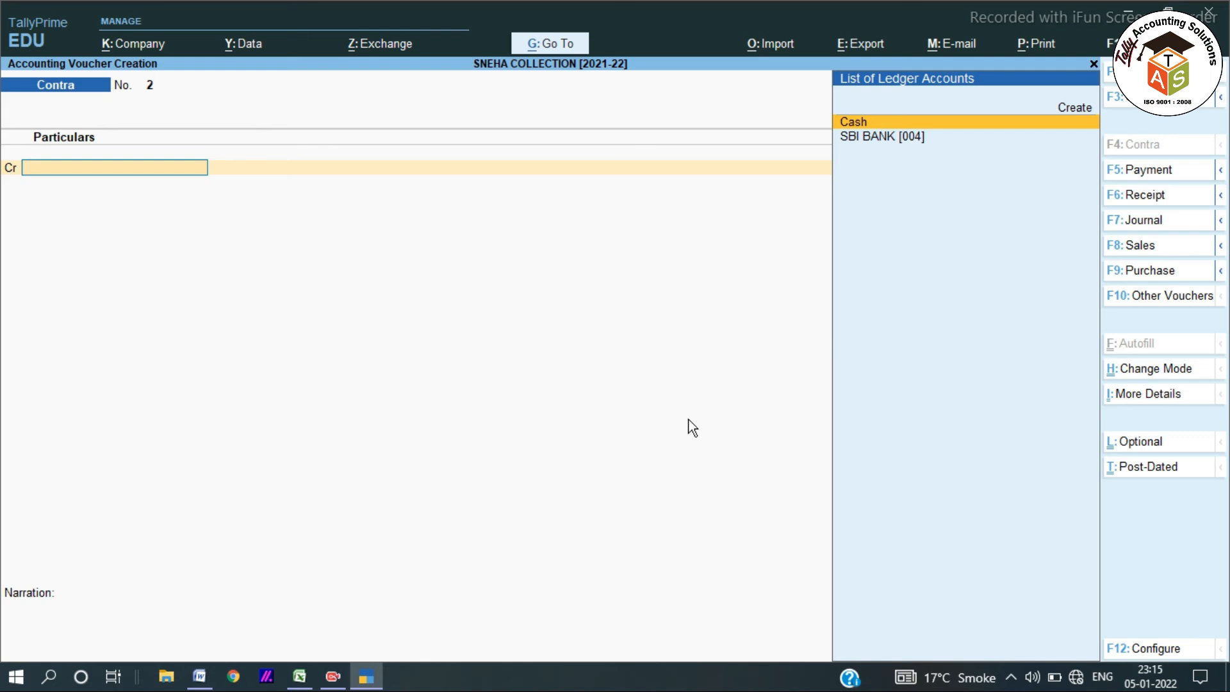
Date Contra voucher 2 as 2-Jun-21 and credit SBI BANK 5,000.
key("super")
key("super")
key("F2")
type("2.6")
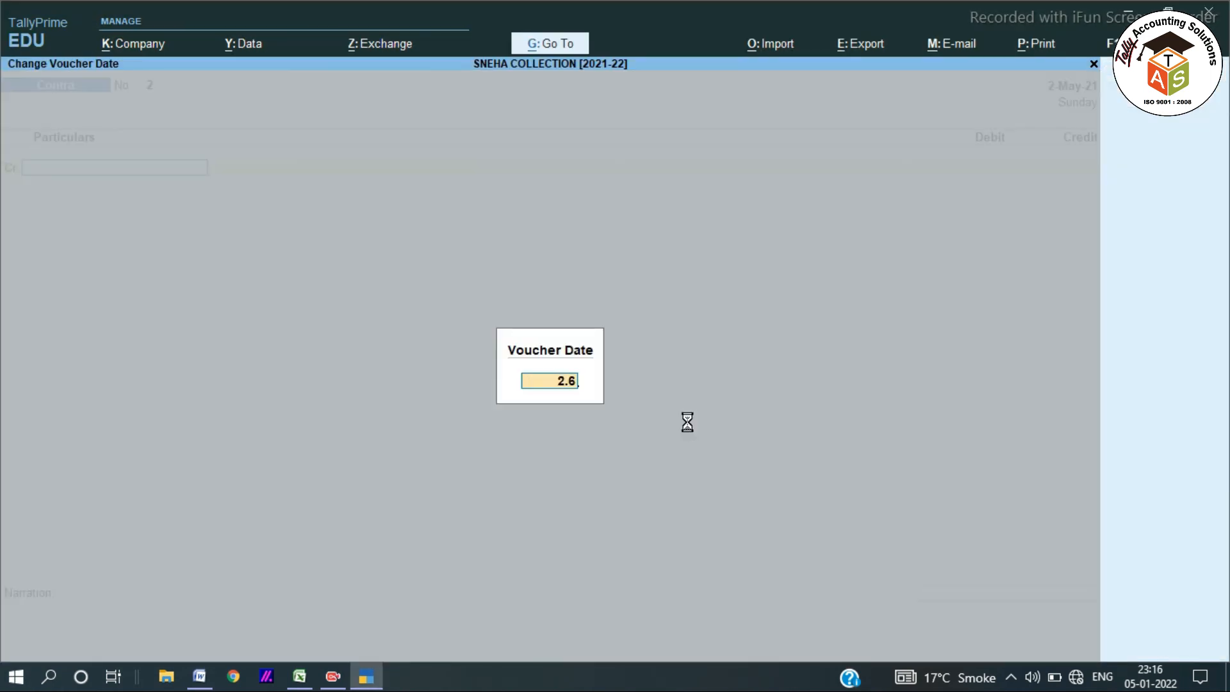
key("Return")
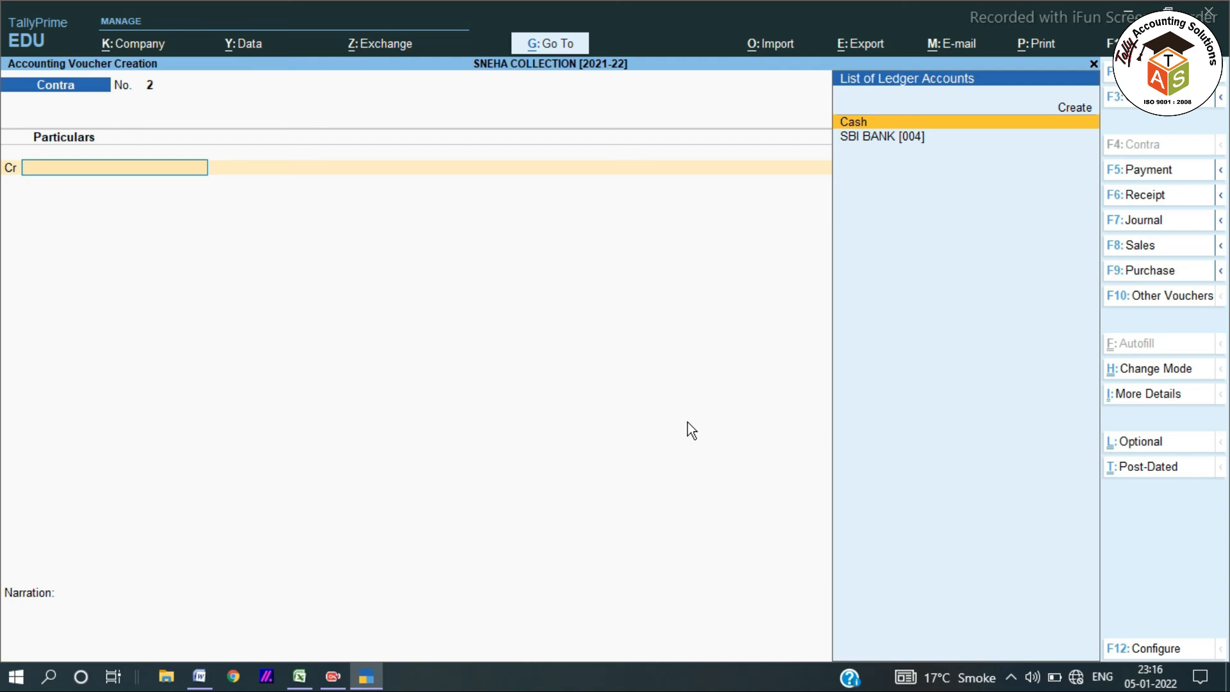
key("Down")
key("Return")
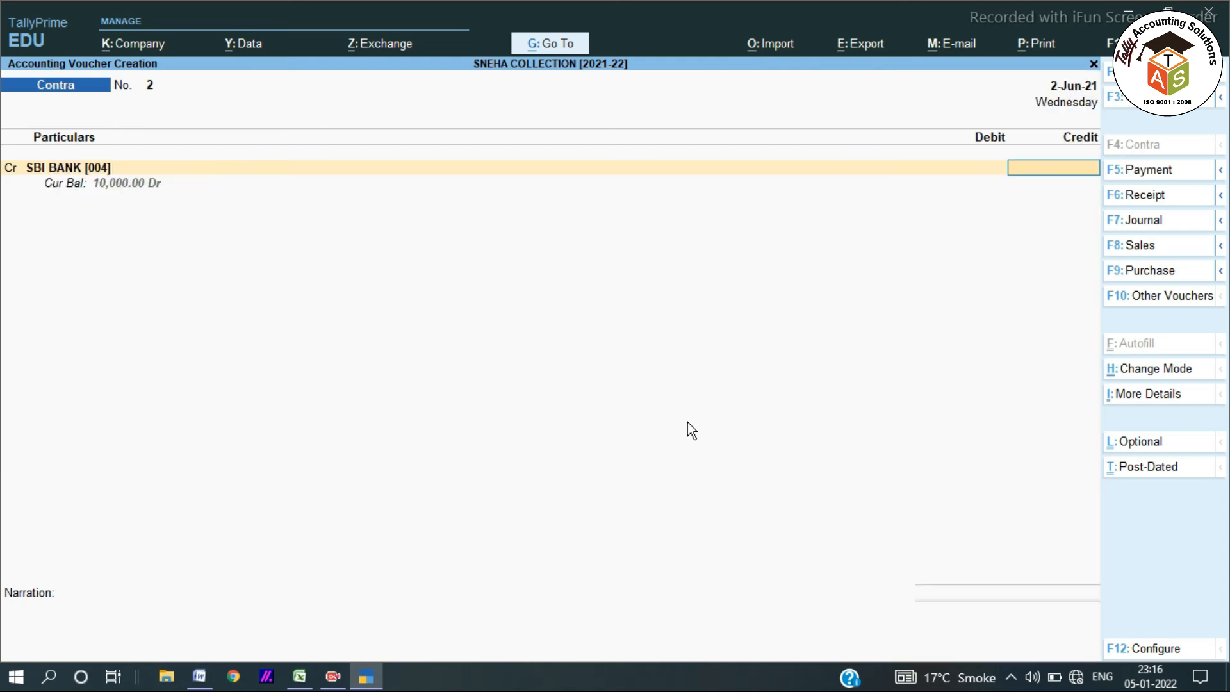
type("5000")
key("Return")
Debit Cash 5,000.00, save the voucher, and go back to the Word notes.
key("Return")
key("Return")
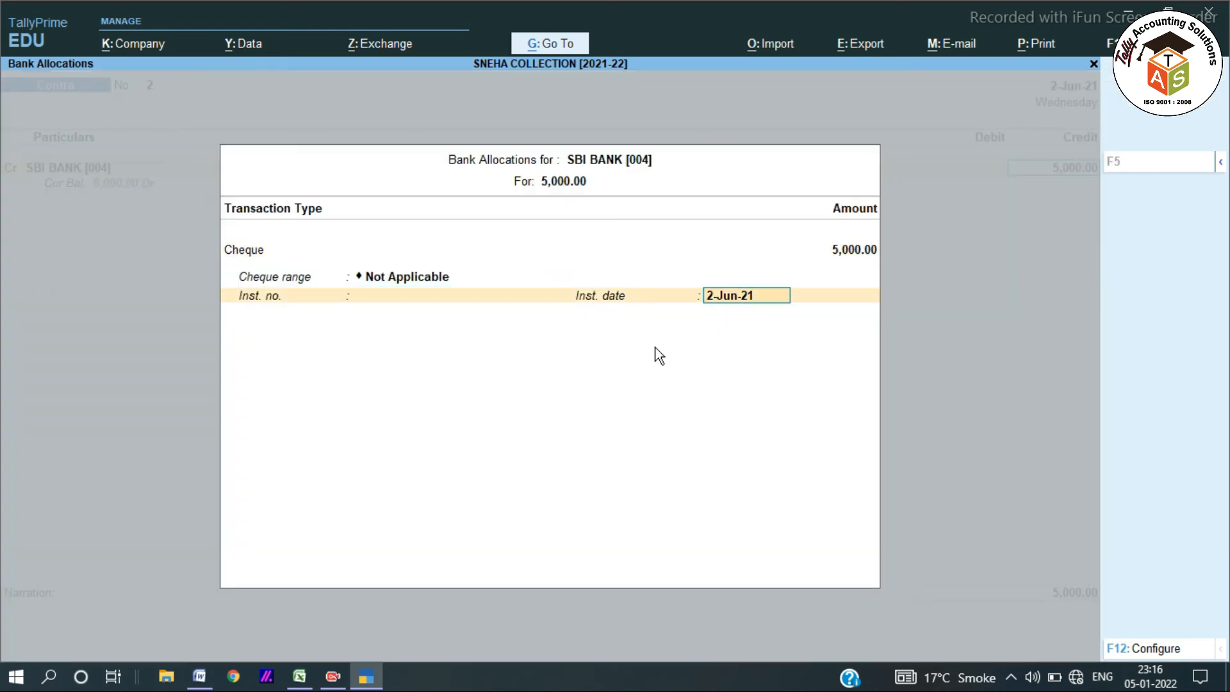
key("Return")
key("Return")
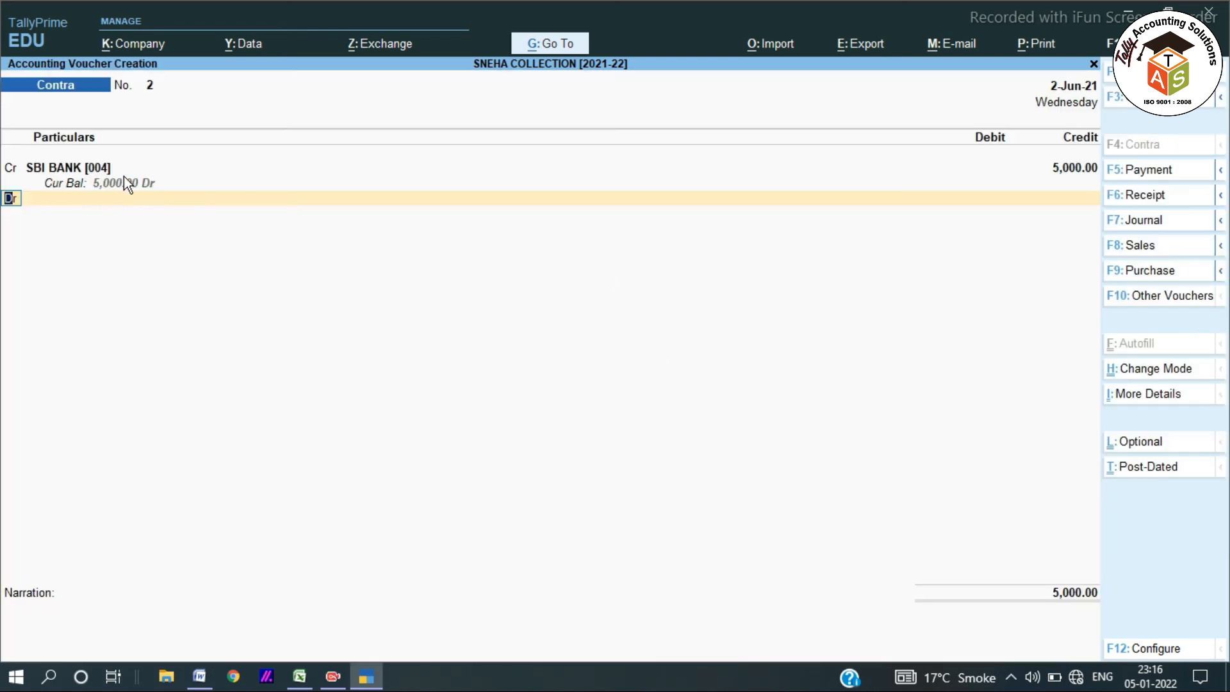
key("Return")
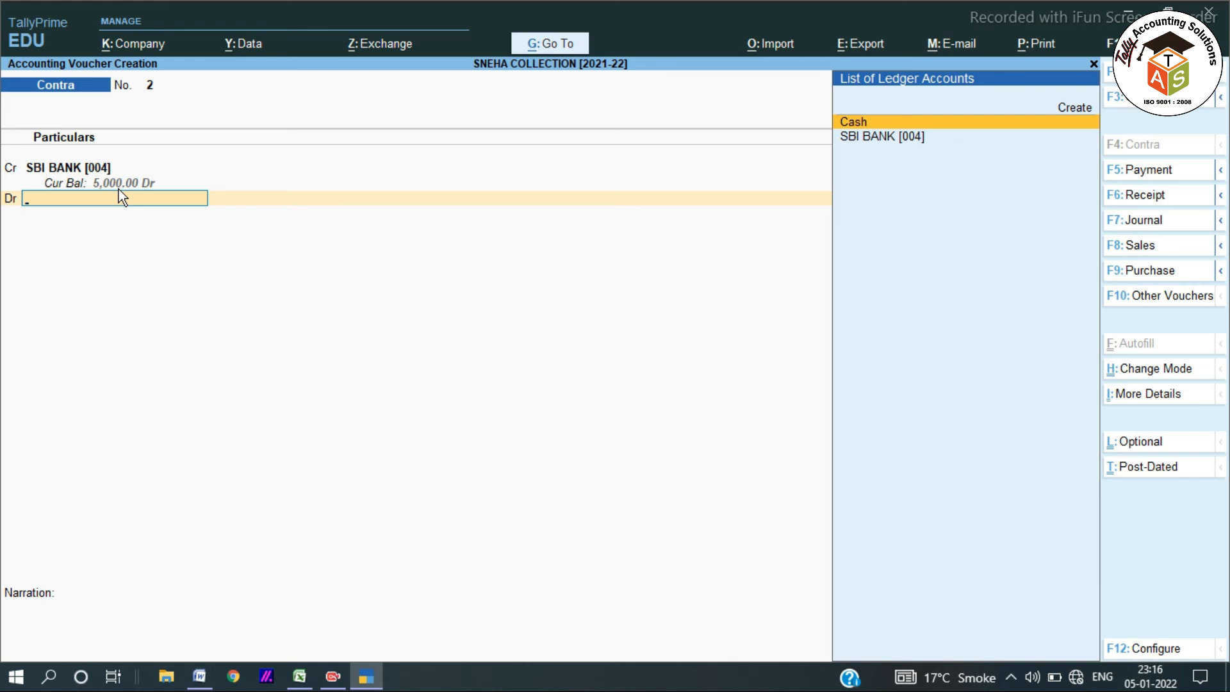
type("CAS")
key("Return")
key("Return")
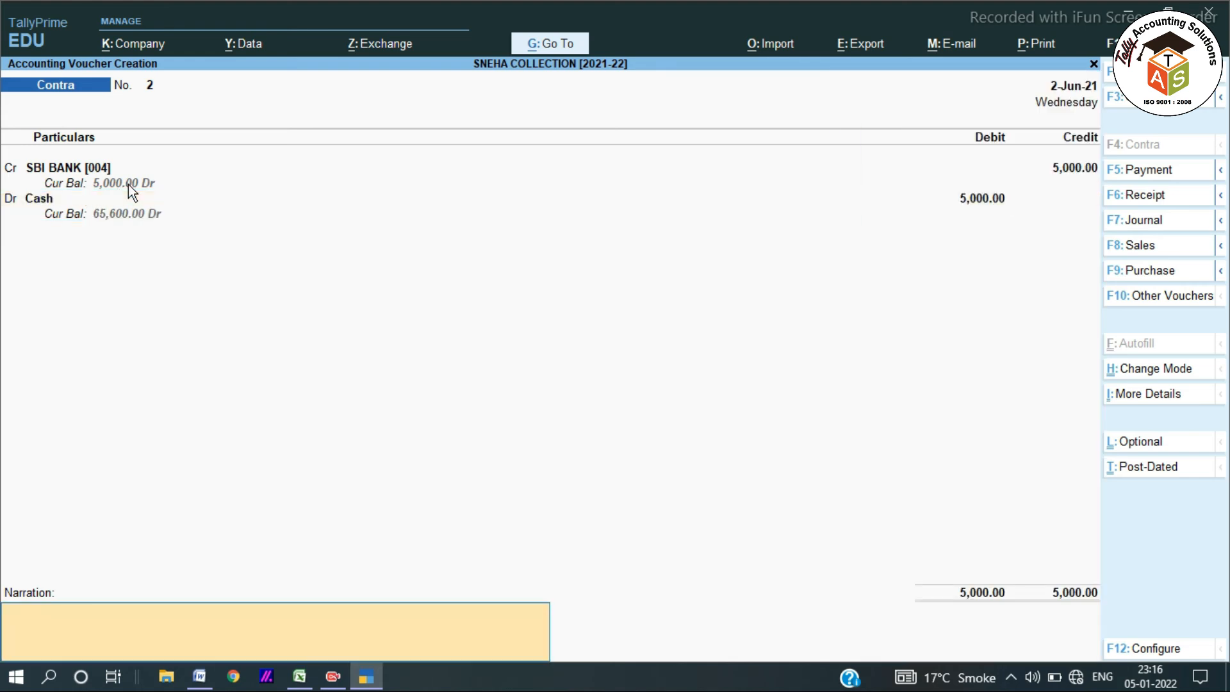
key("Return")
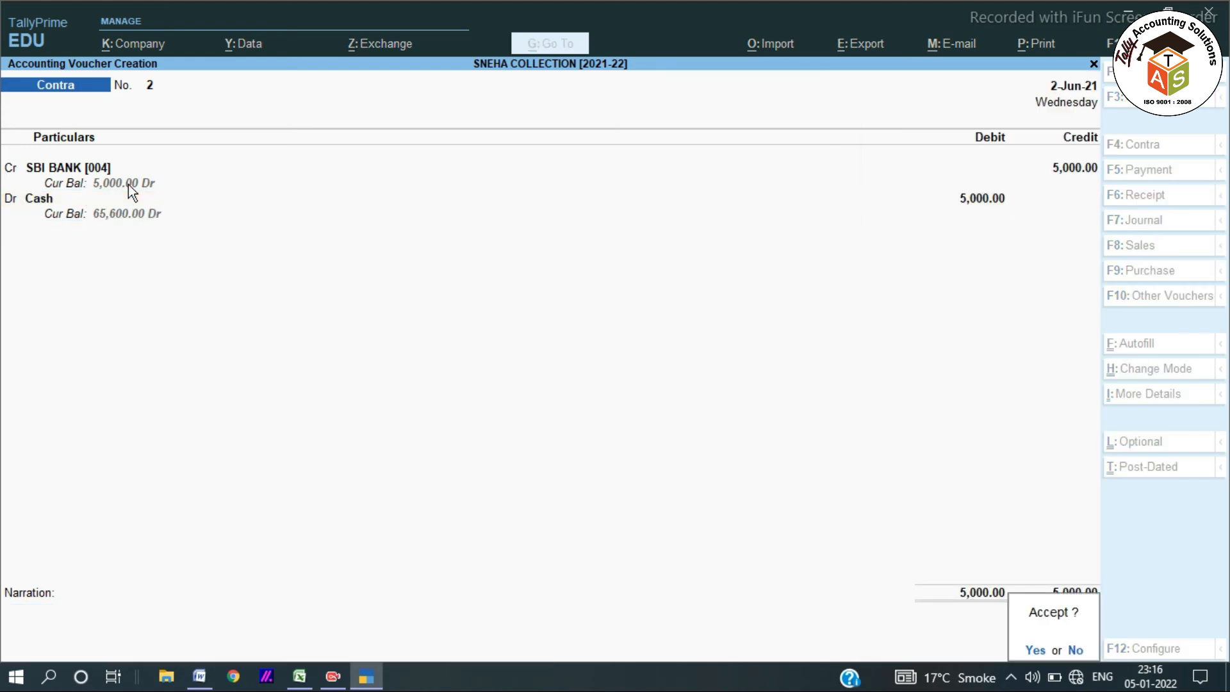
key("Return")
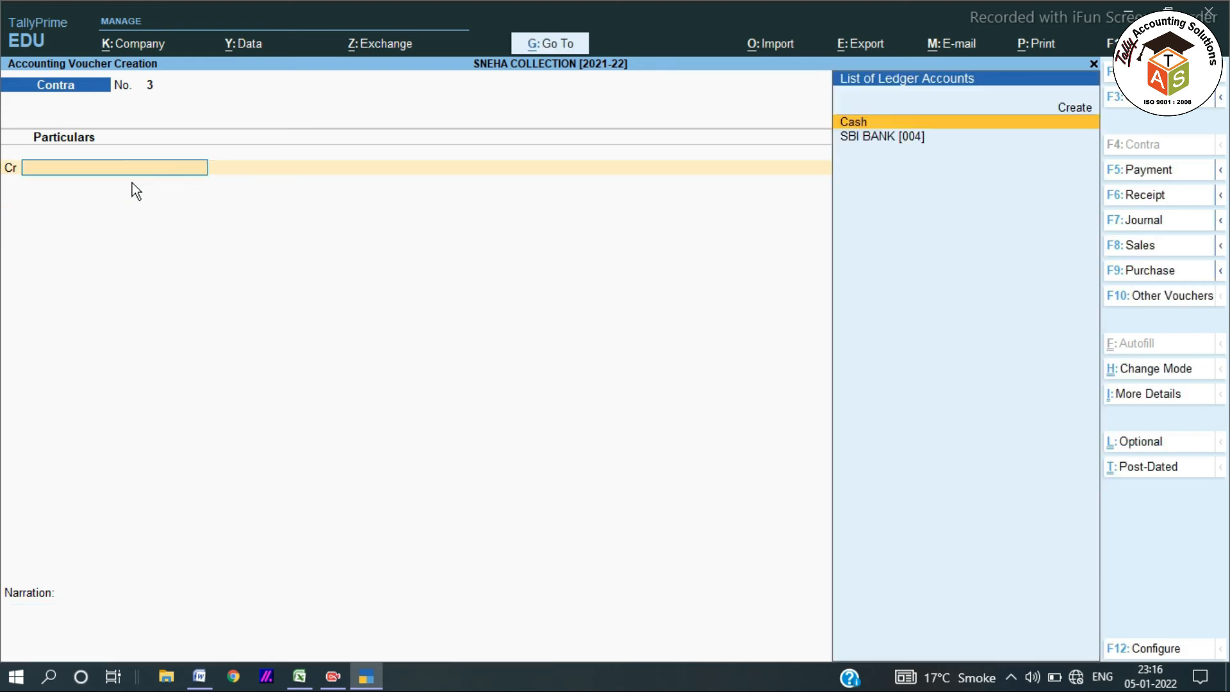
key("alt+Tab")
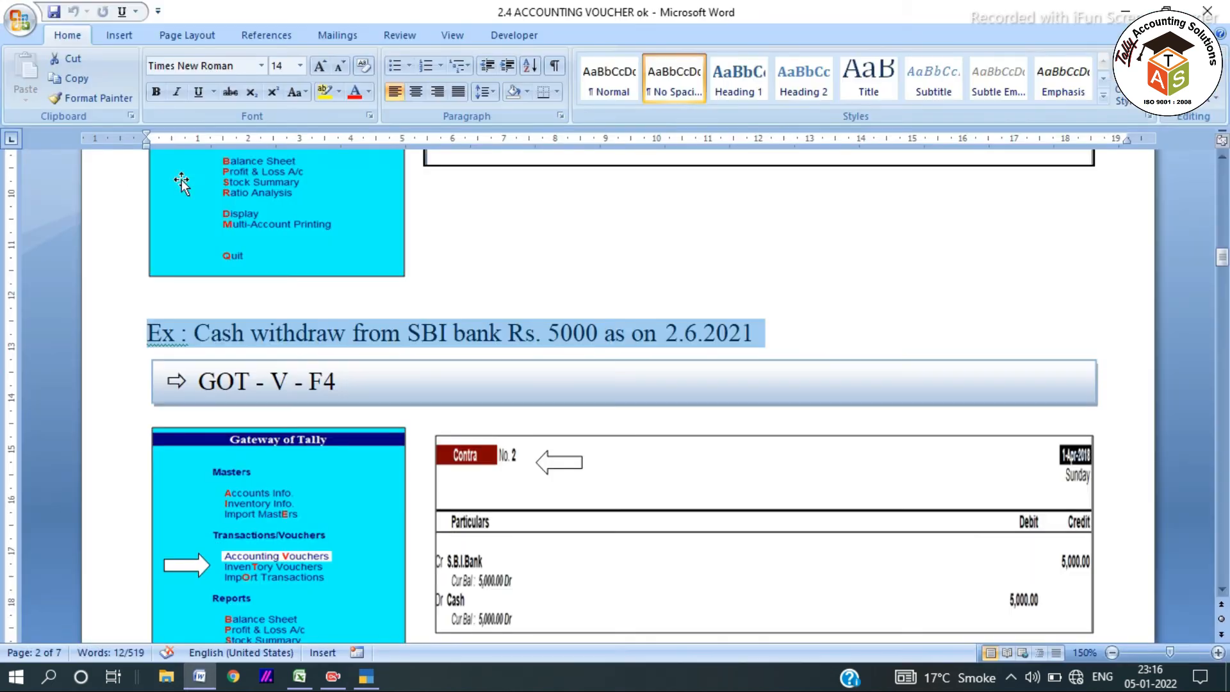
Scroll to the Payment Voucher notes and highlight 'All Types of Cash/Bank Payment only'.
scroll(413, 340, "down", 10)
scroll(412, 340, "down", 5)
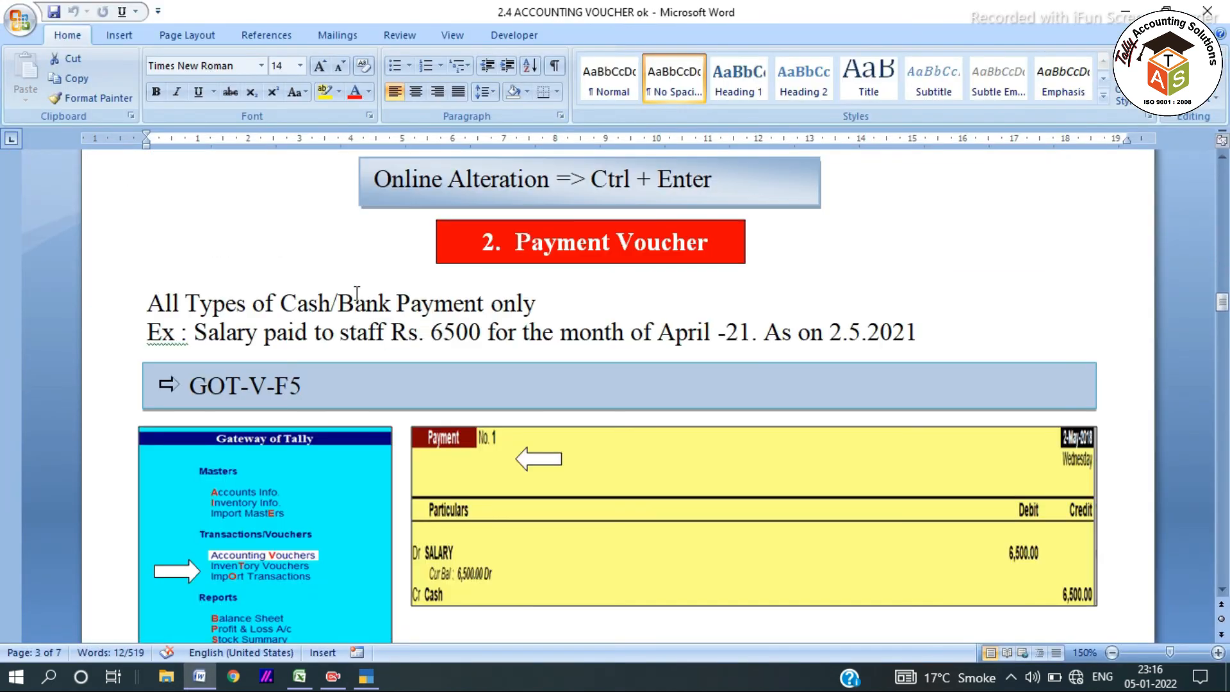
left_click(537, 303)
left_click_drag(537, 302, 147, 304)
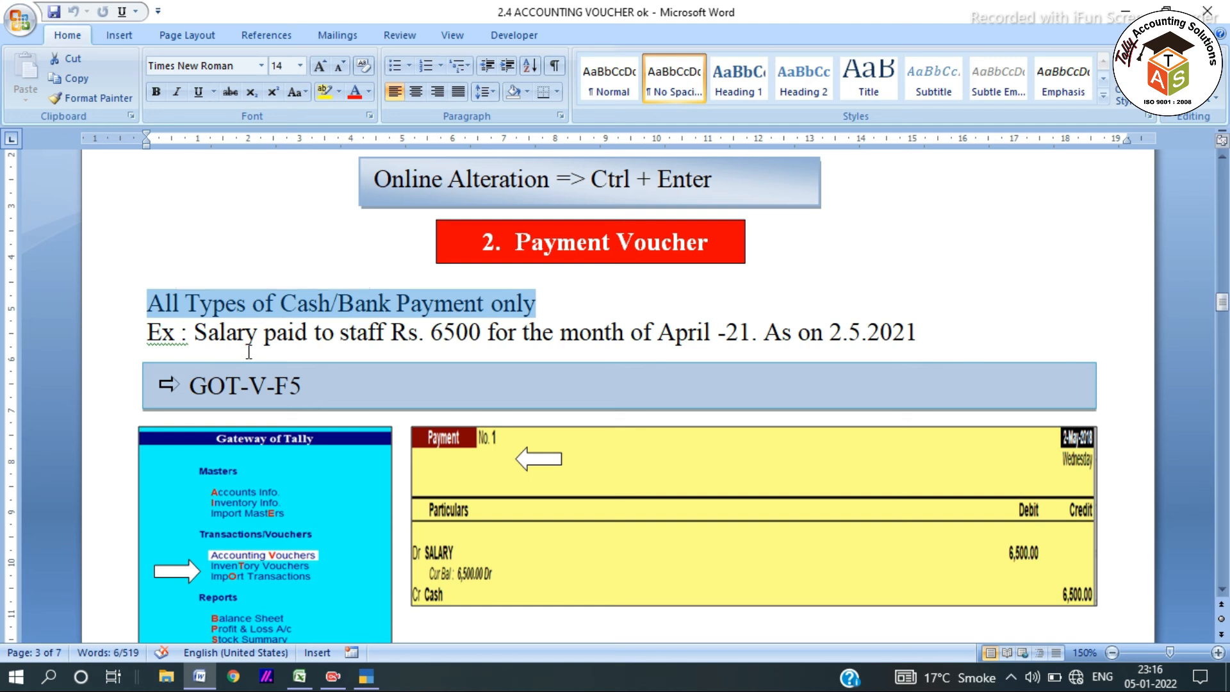
key("alt+Tab")
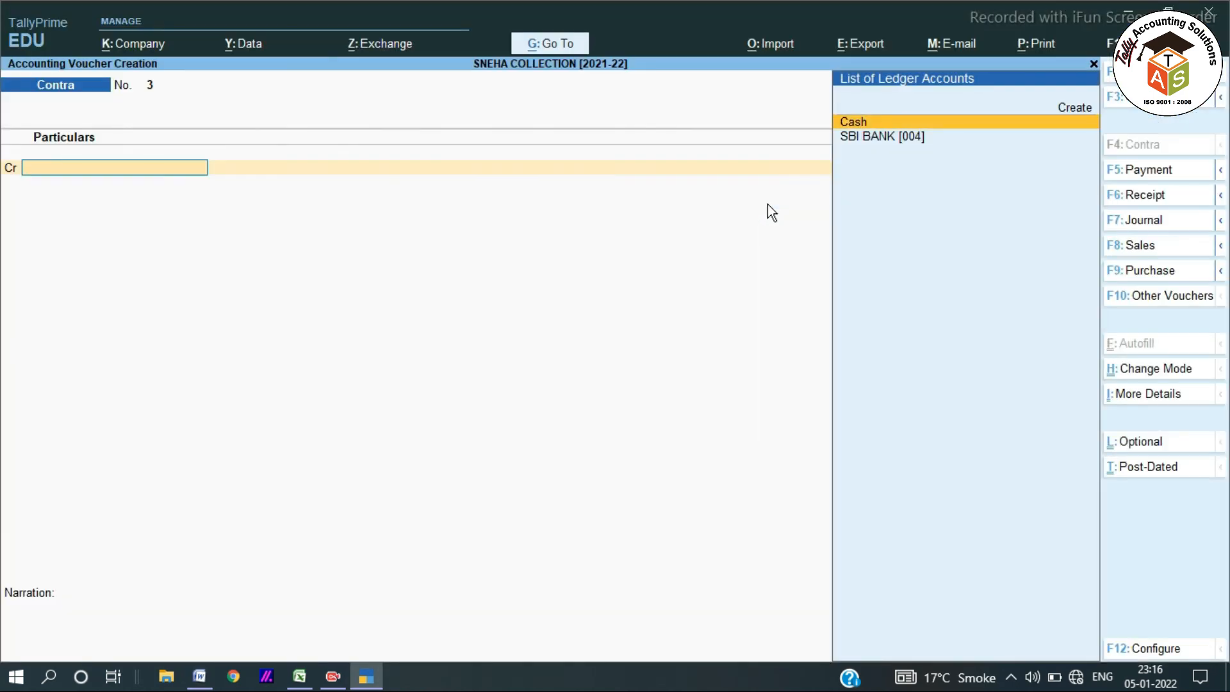
Create a SHOP RENT ledger under Indirect Expenses with GST set to Not Applicable.
key("alt+c")
type("SH")
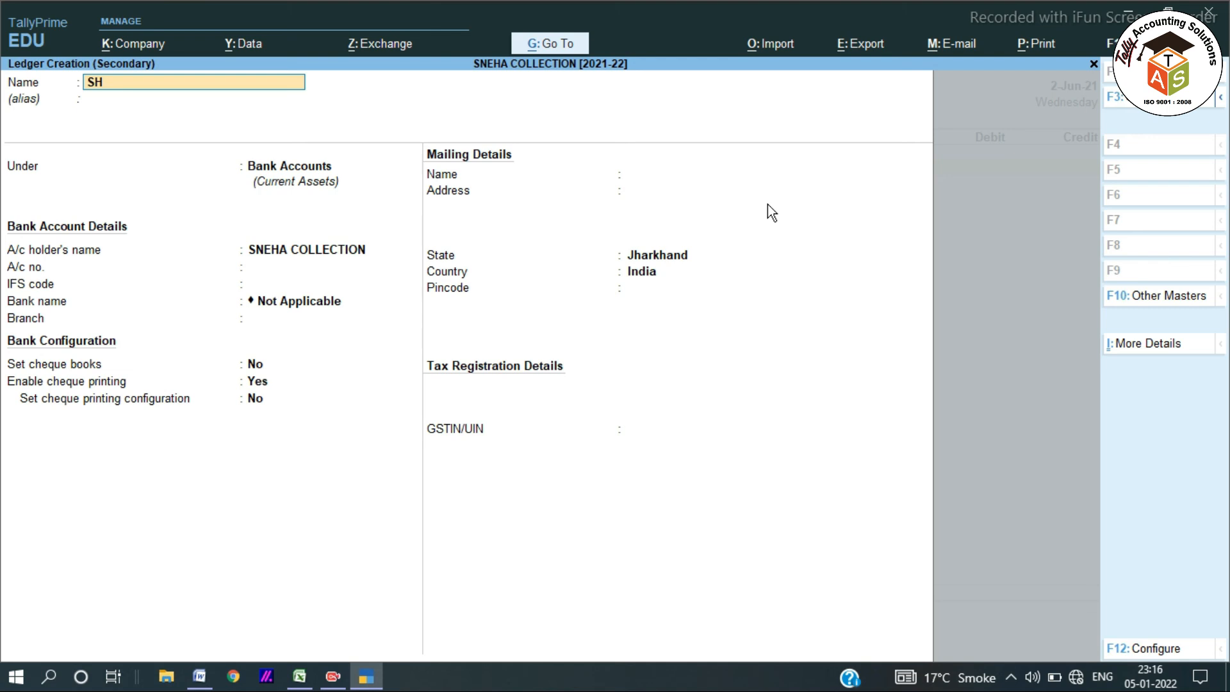
type("OP RENT")
key("Return")
key("Return")
type("IND")
key("Down")
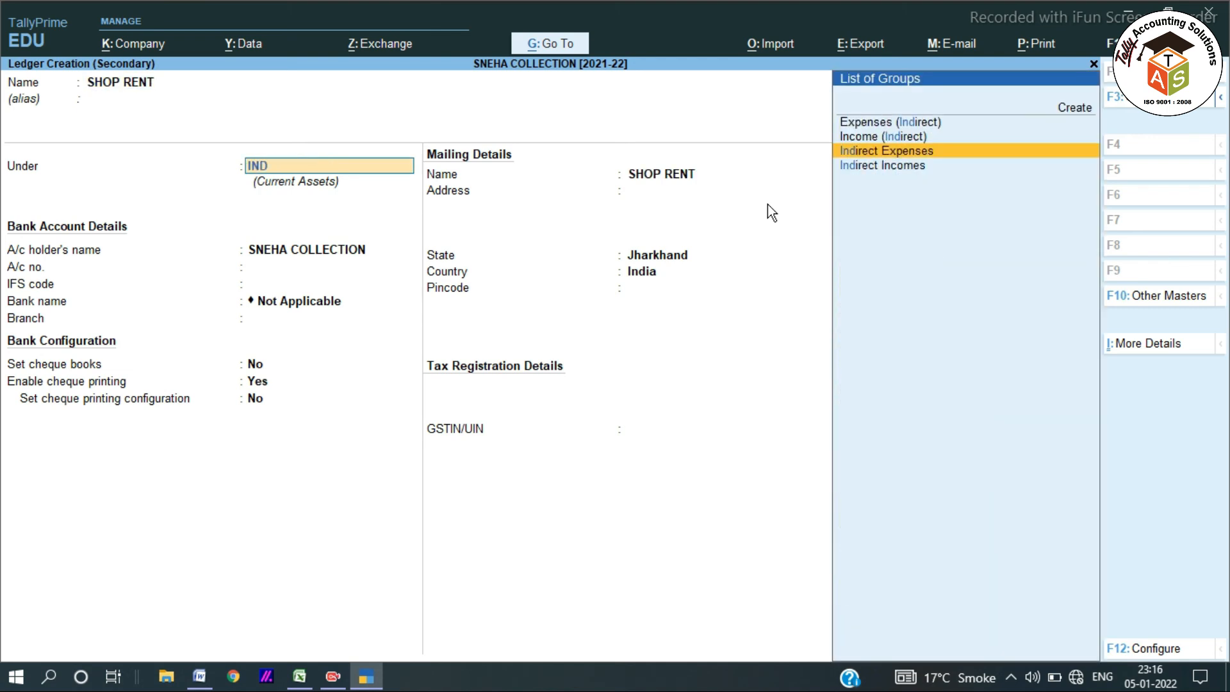
key("Return")
key("Return")
key("Return")
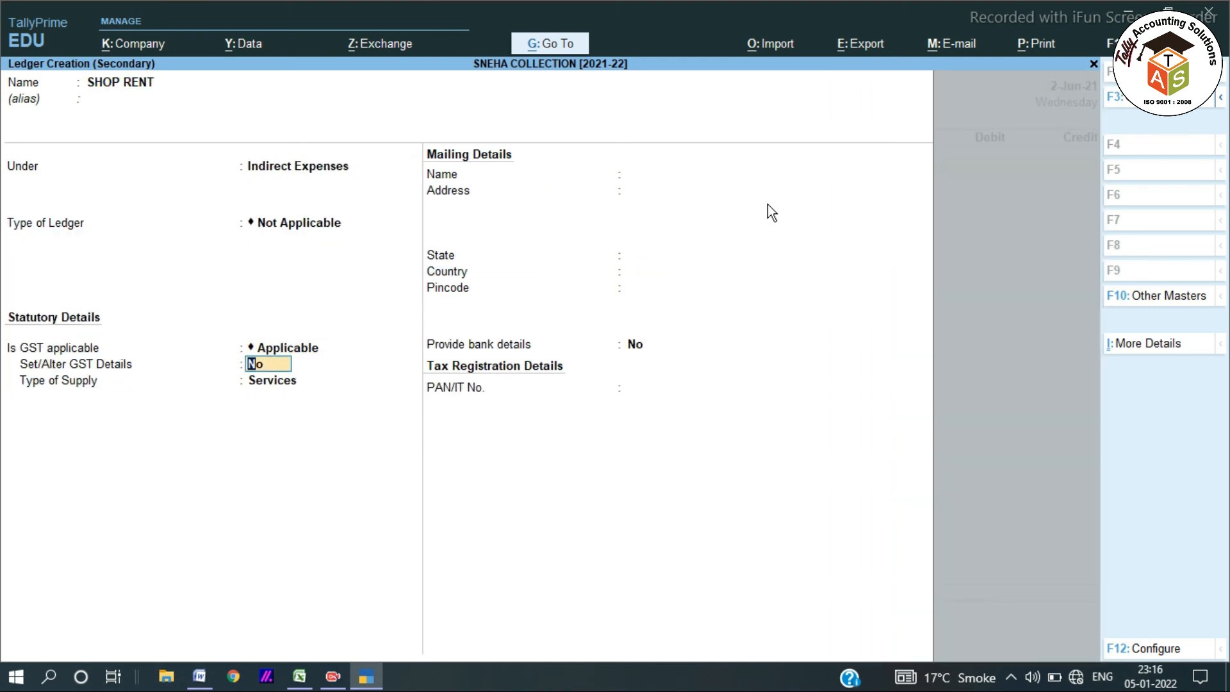
key("BackSpace")
key("Down")
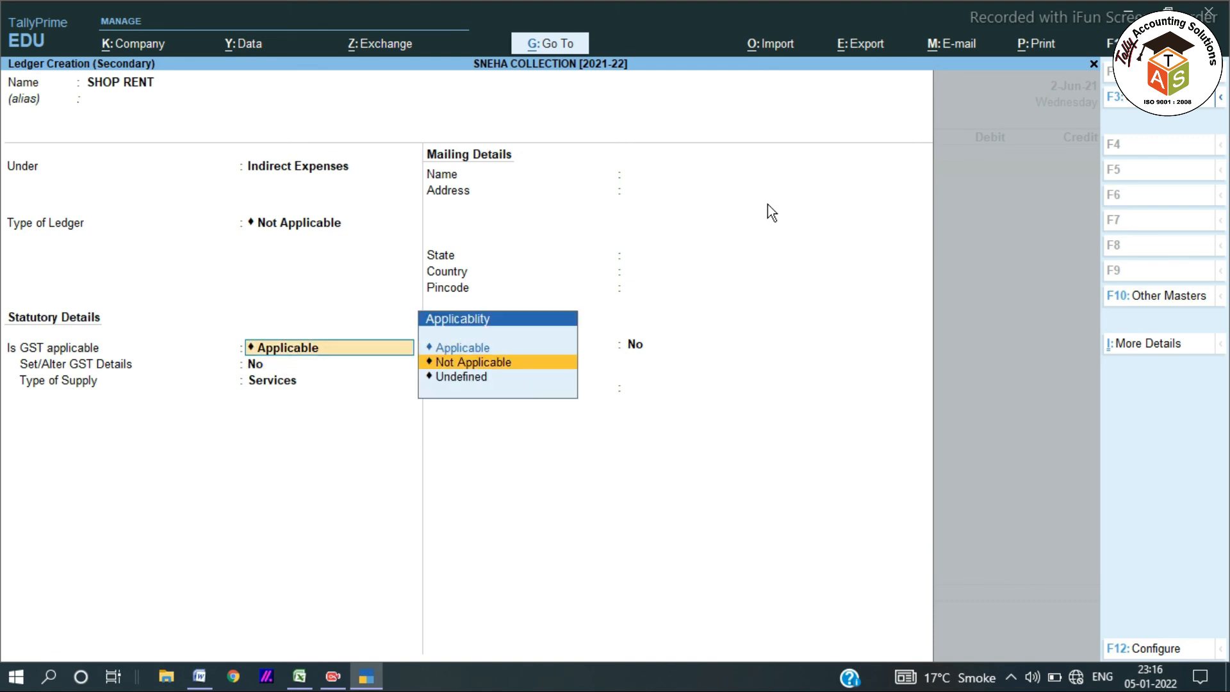
key("Return")
key("Return")
key("Return")
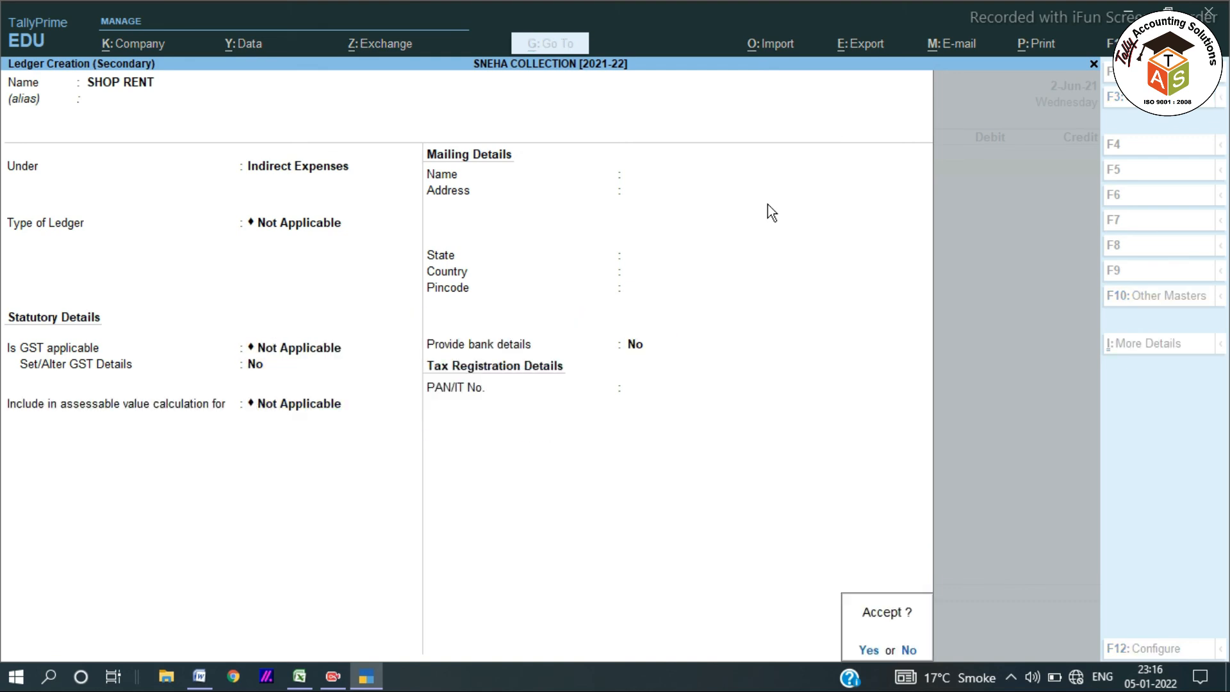
key("Return")
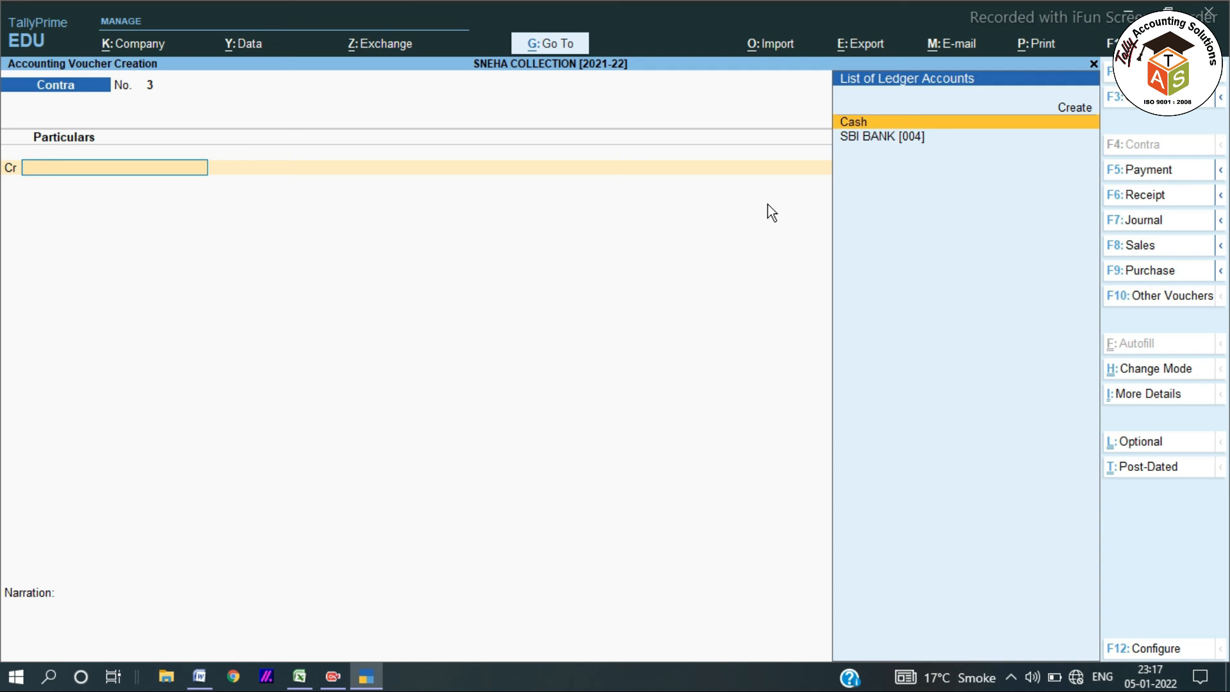
key("F5")
Debit SHOP RENT 4,500 and credit Cash 4,500.00 in the Payment voucher.
key("Return")
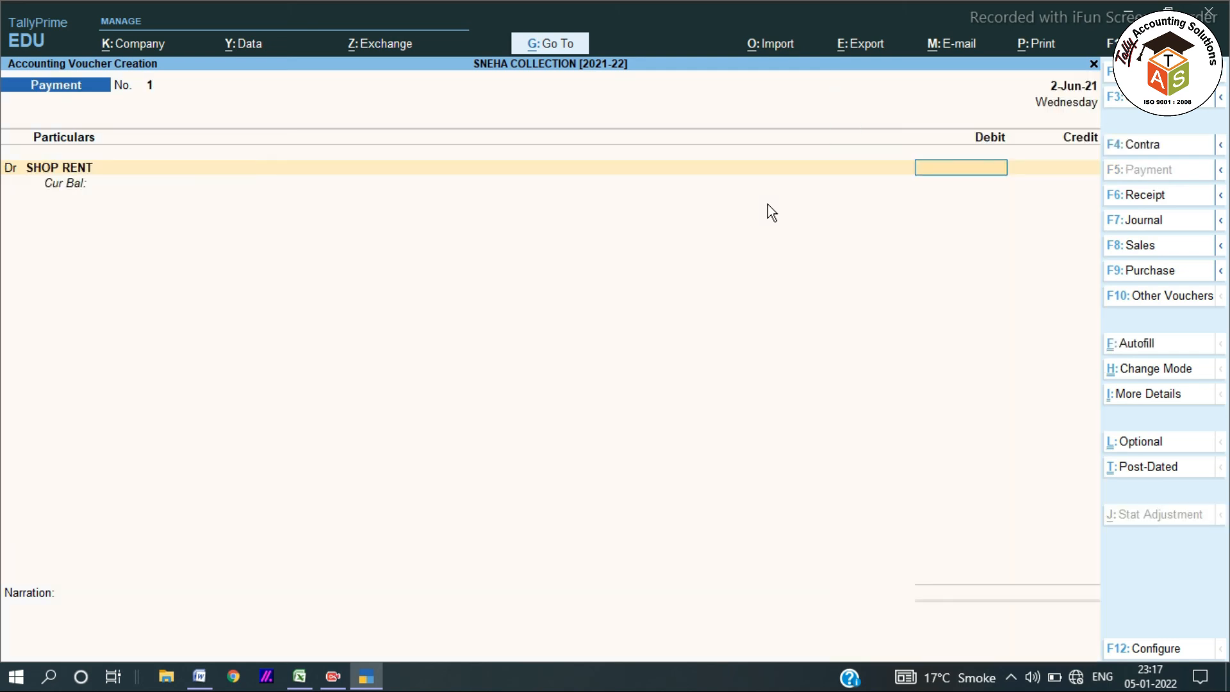
type("4500")
key("Return")
key("Return")
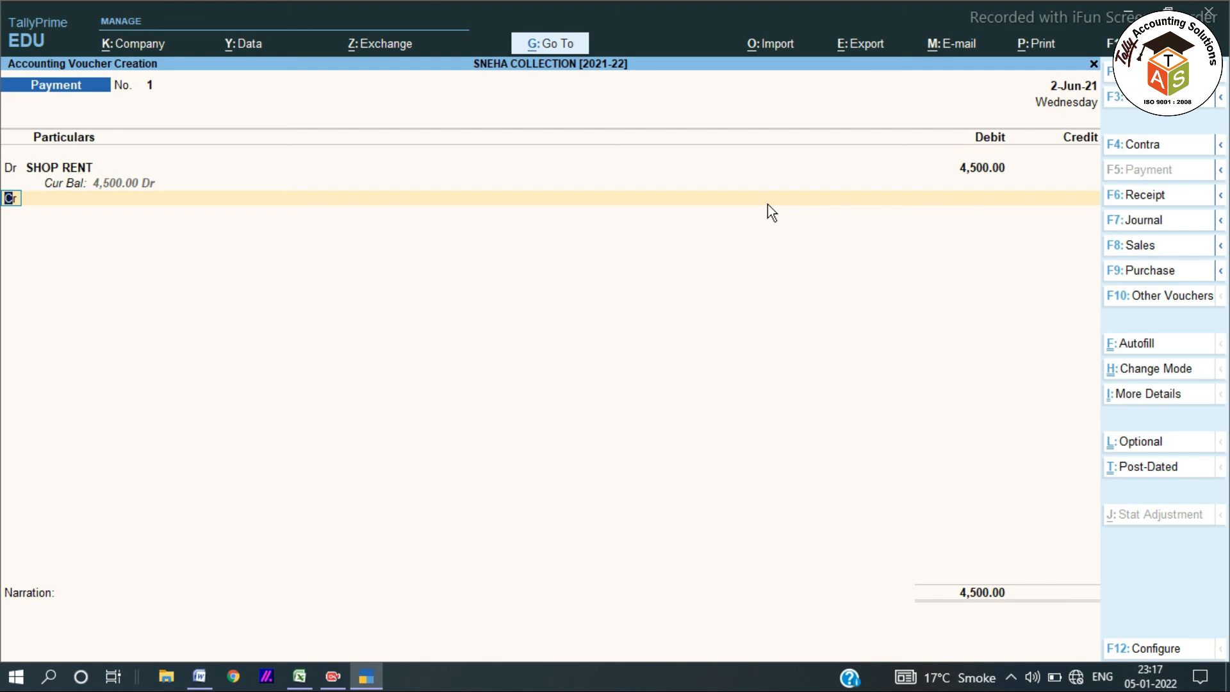
type("CAS")
key("Return")
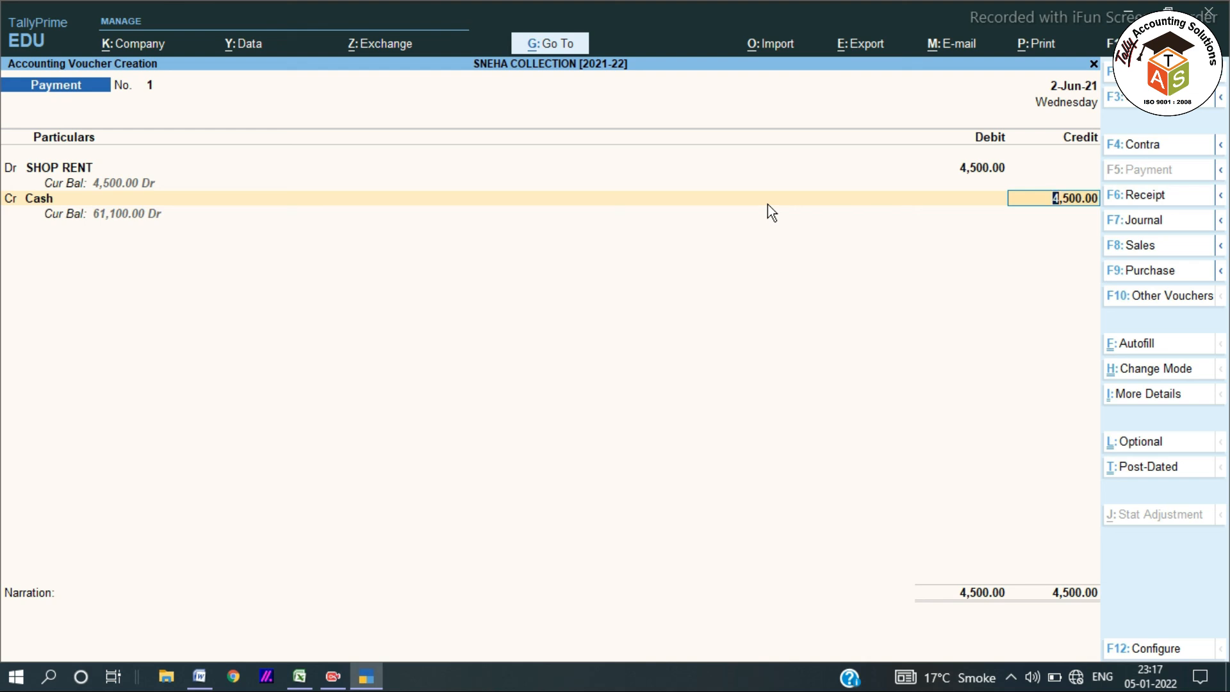
key("Return")
key("Return")
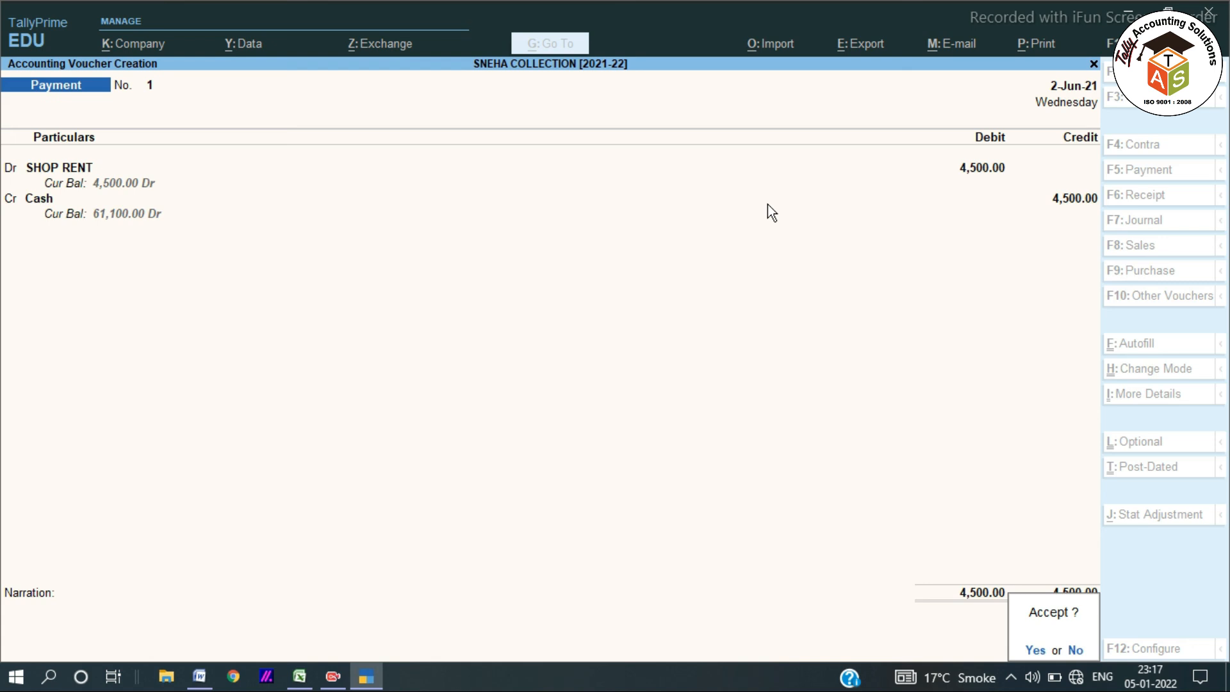
Add the narration MAY-21, save Payment voucher 1, and return to Word.
key("Escape")
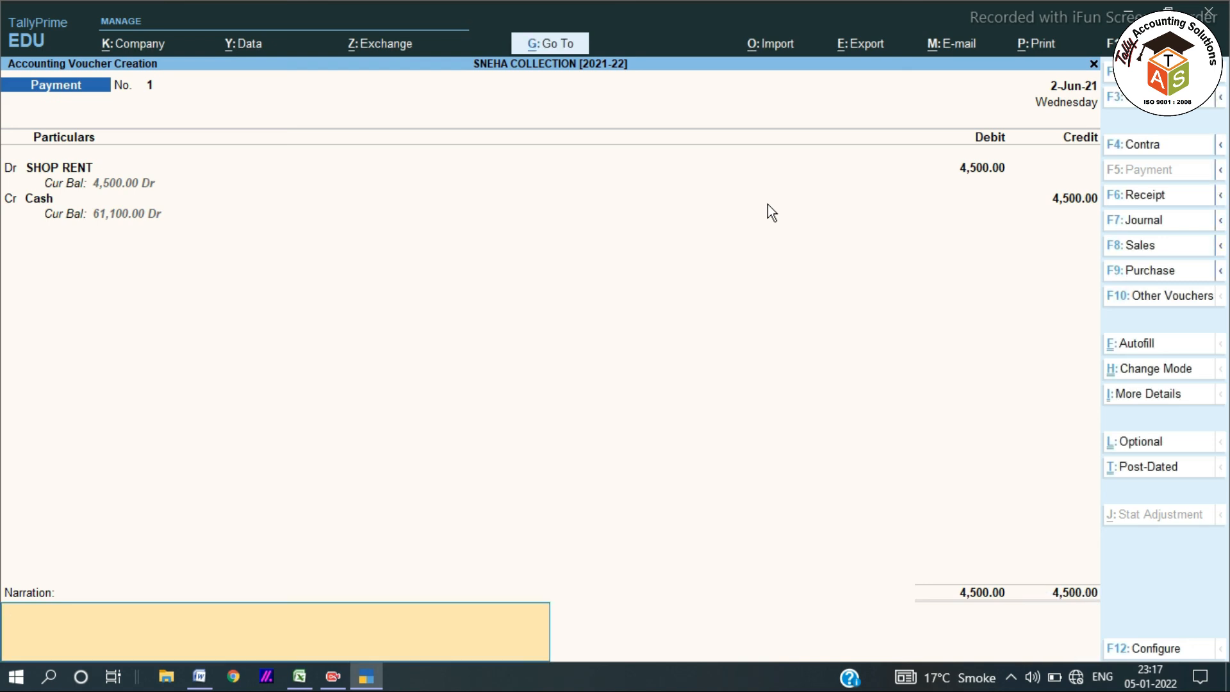
type("MAY-21")
key("Return")
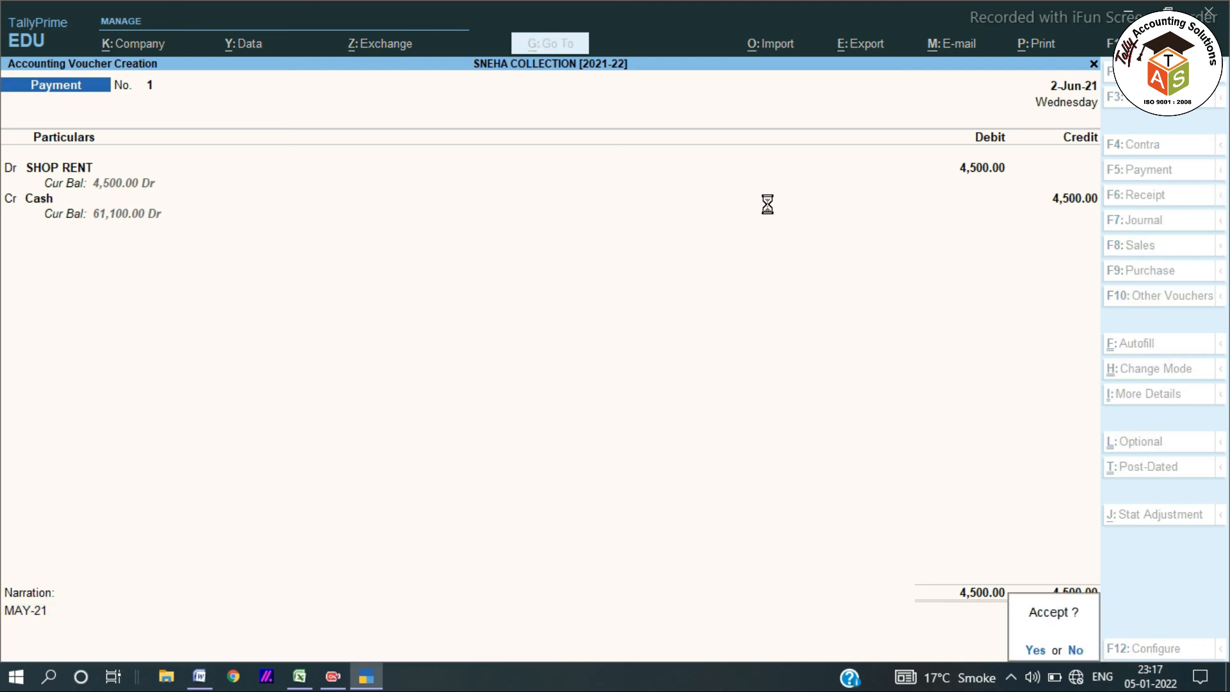
key("Return")
key("alt+Tab")
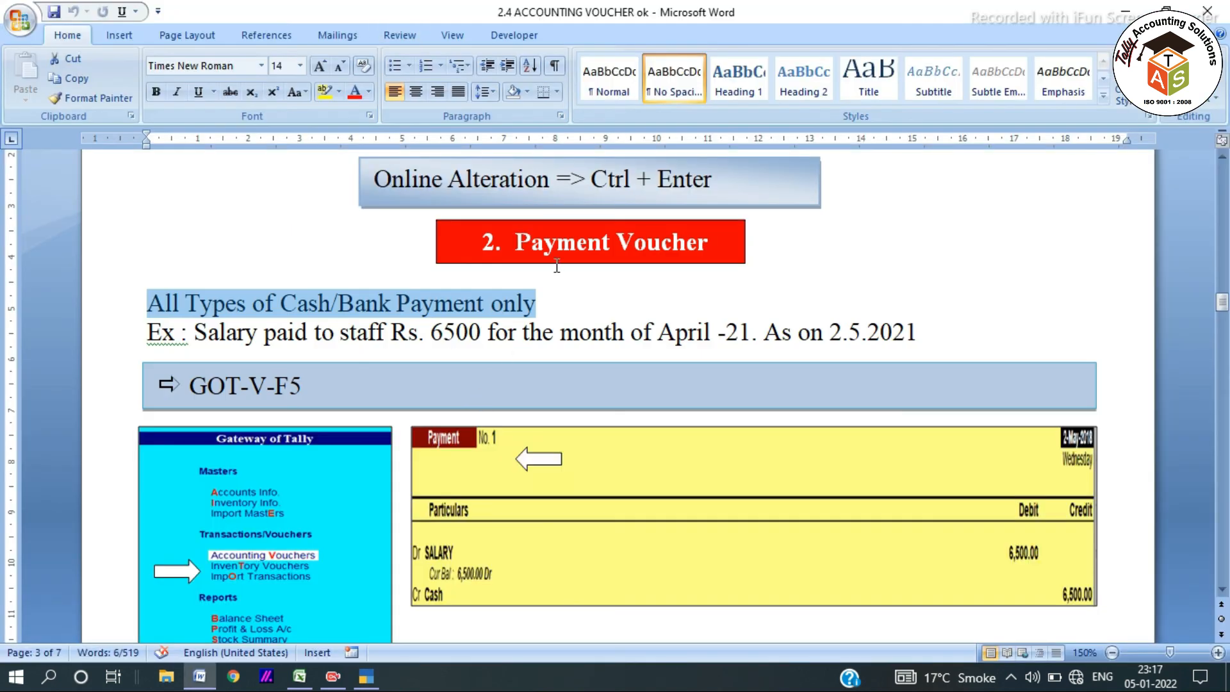
scroll(557, 267, "down", 3)
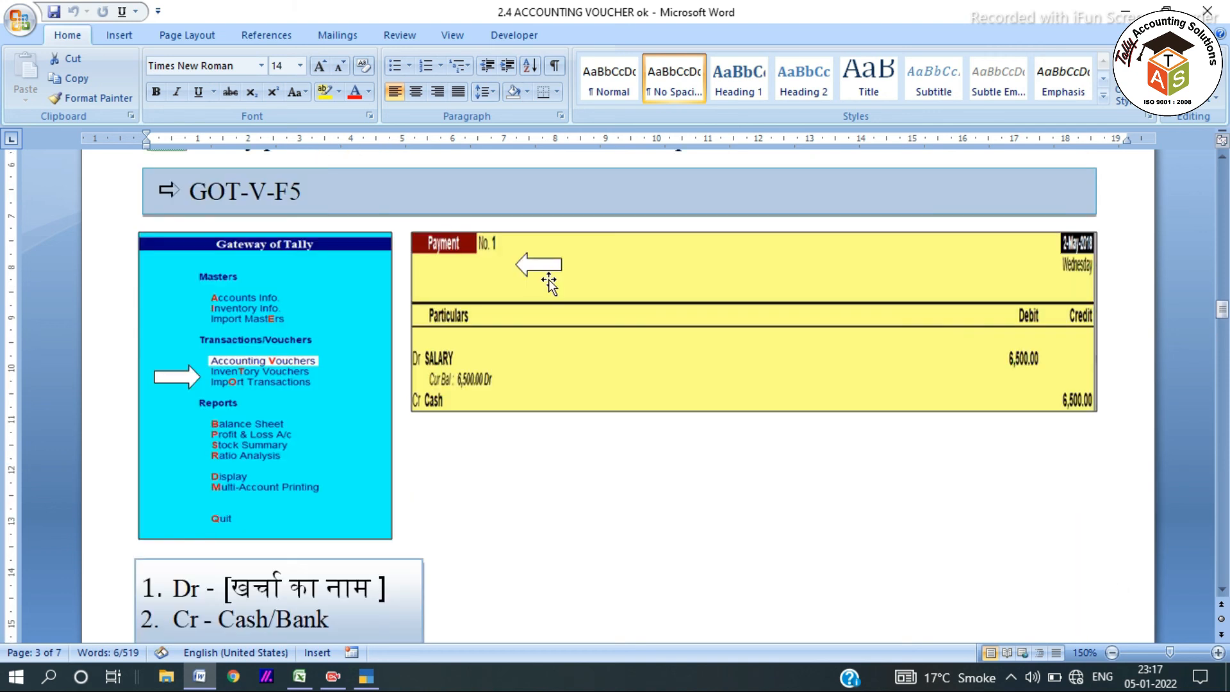
scroll(549, 282, "down", 8)
scroll(547, 278, "down", 3)
scroll(527, 295, "down", 3)
scroll(525, 294, "up", 3)
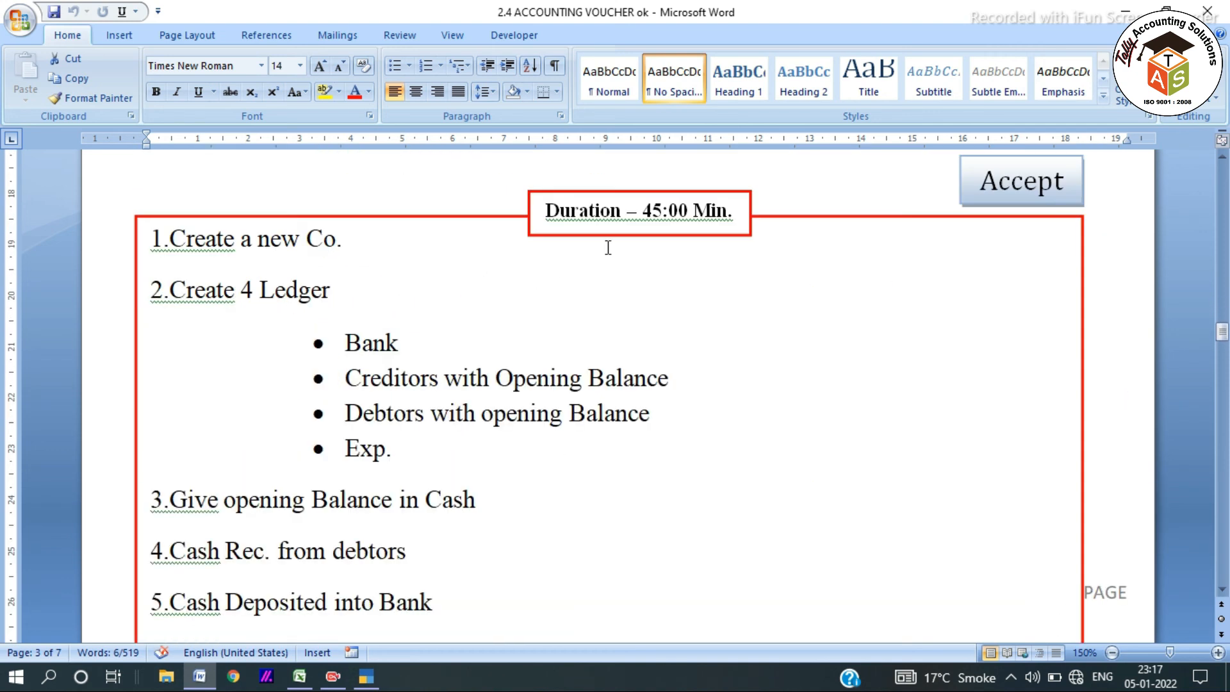
left_click(602, 238)
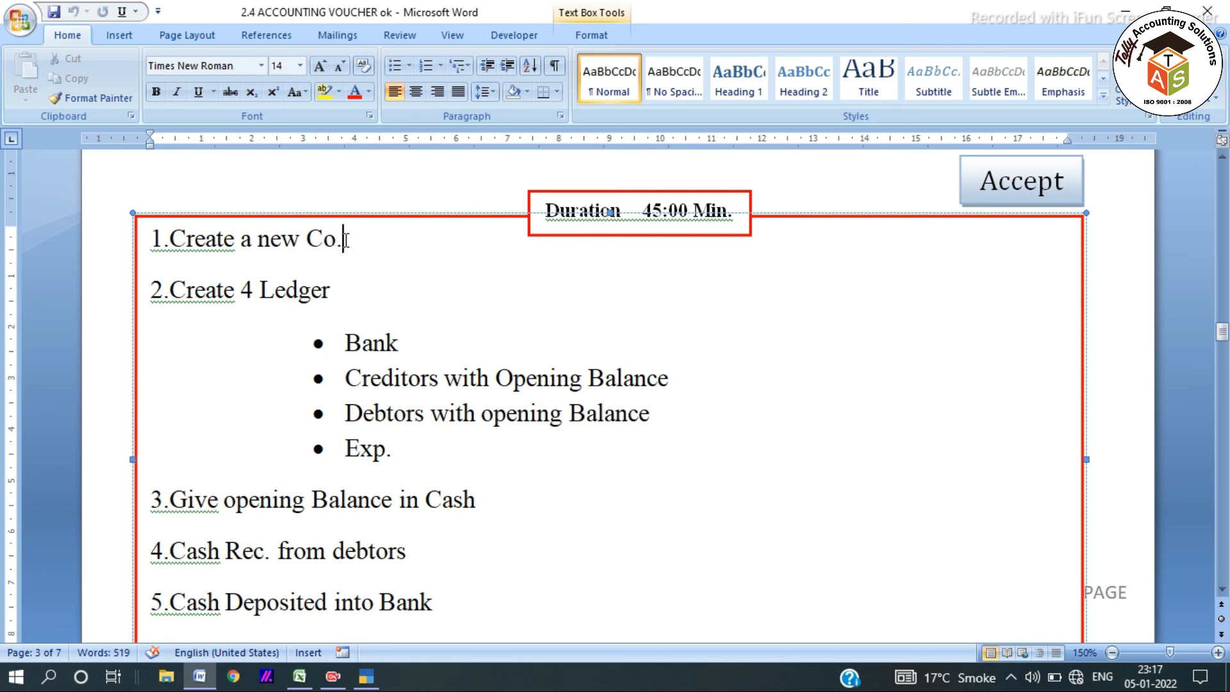
left_click_drag(346, 239, 151, 238)
left_click_drag(338, 292, 152, 288)
double_click(359, 351)
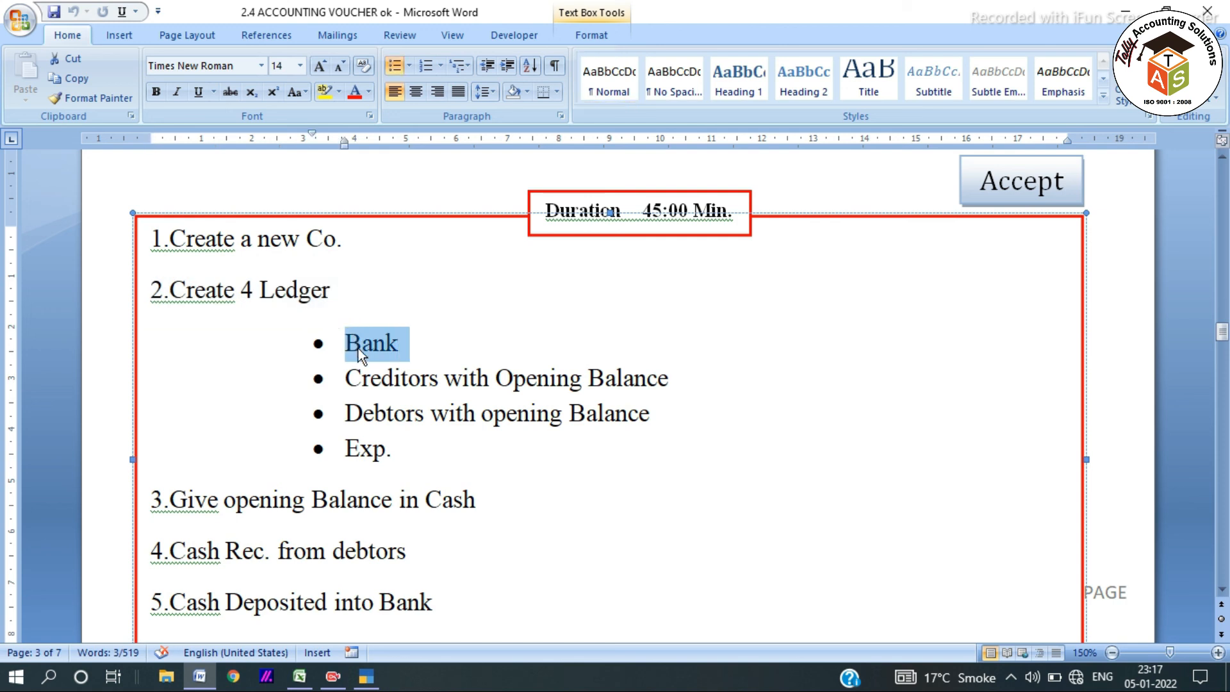
left_click_drag(347, 378, 681, 378)
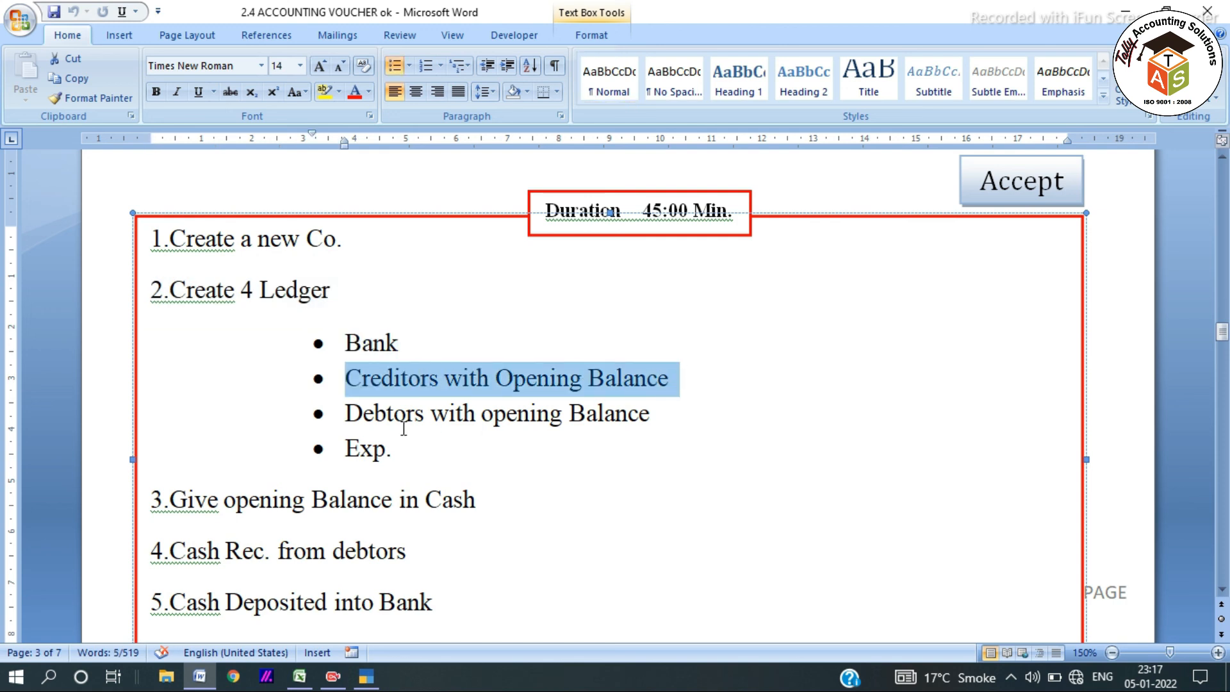
left_click_drag(346, 413, 659, 413)
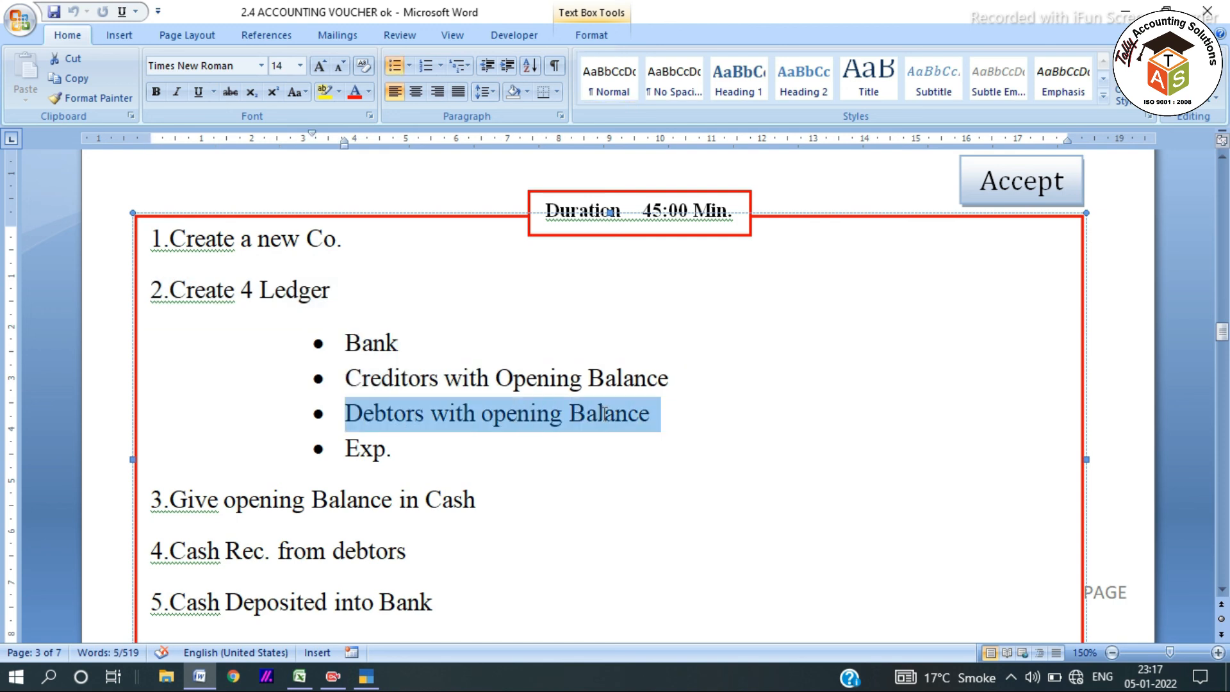
triple_click(403, 446)
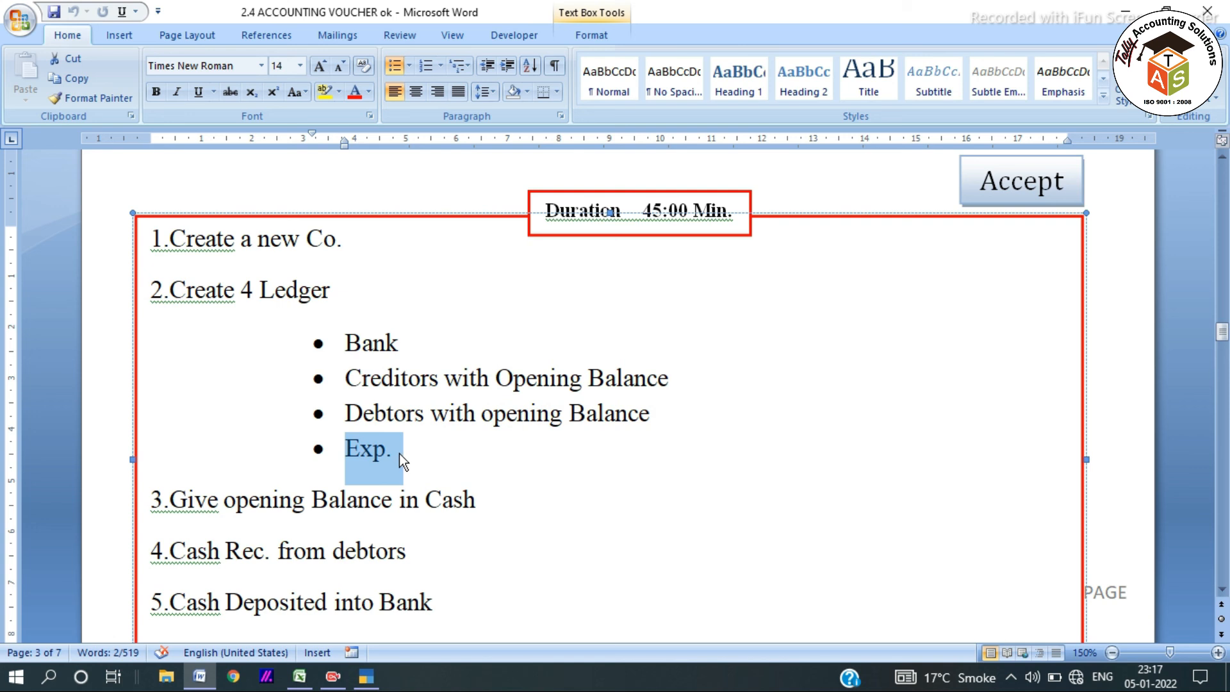
left_click(322, 462)
left_click(369, 498)
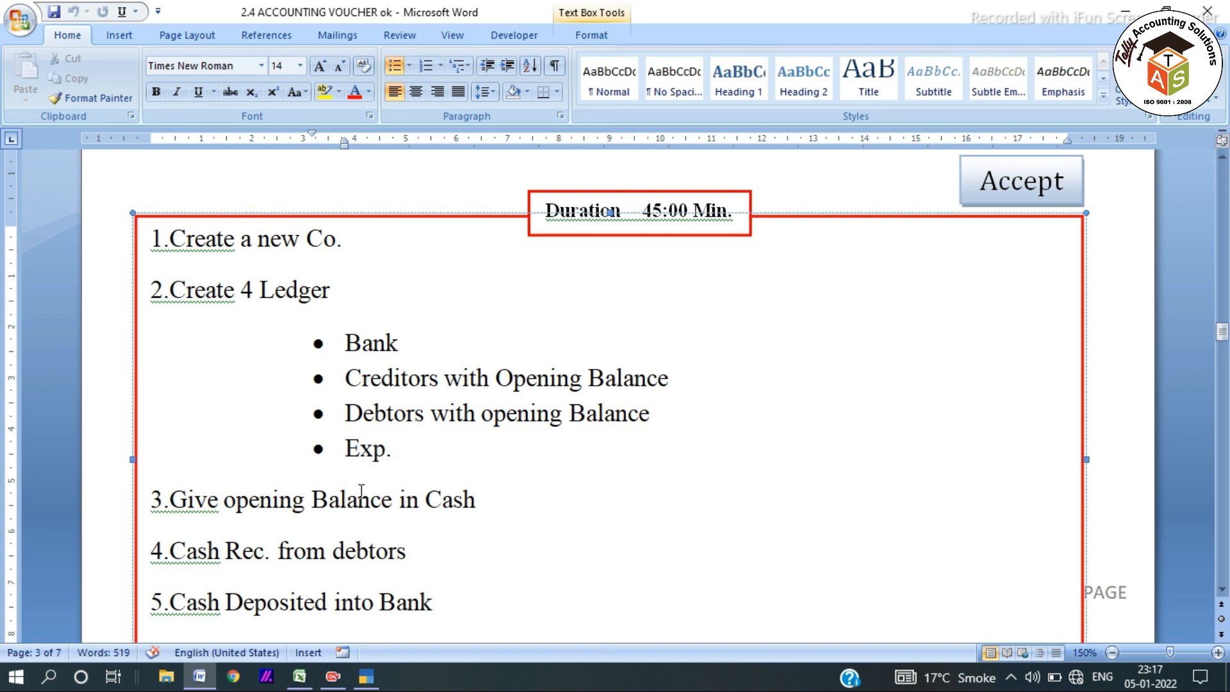
left_click_drag(475, 500, 188, 502)
scroll(302, 475, "down", 3)
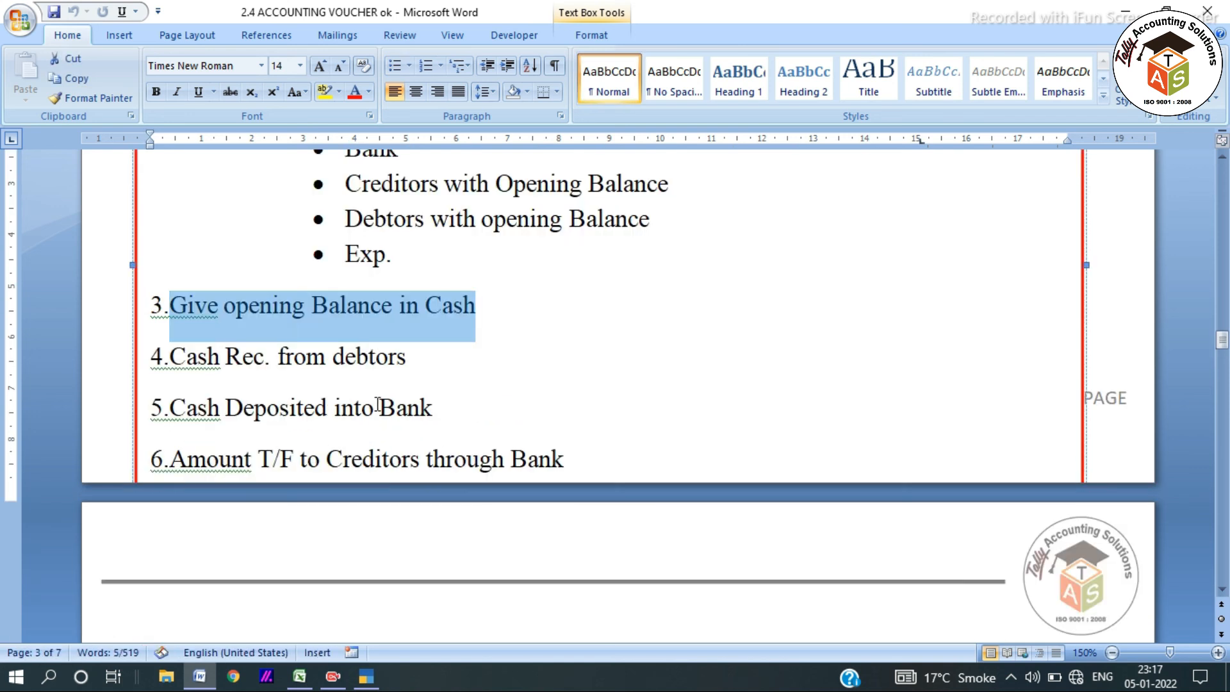
left_click_drag(408, 370, 170, 359)
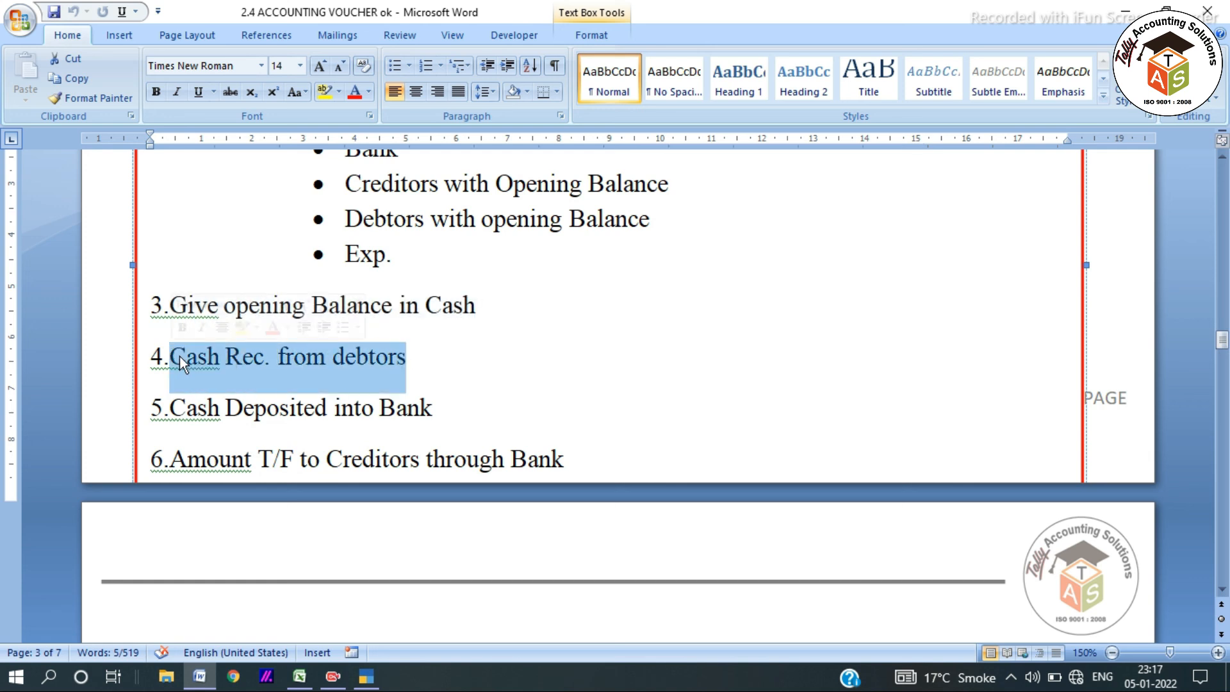
left_click_drag(433, 407, 174, 413)
left_click_drag(154, 459, 529, 444)
scroll(483, 363, "down", 3)
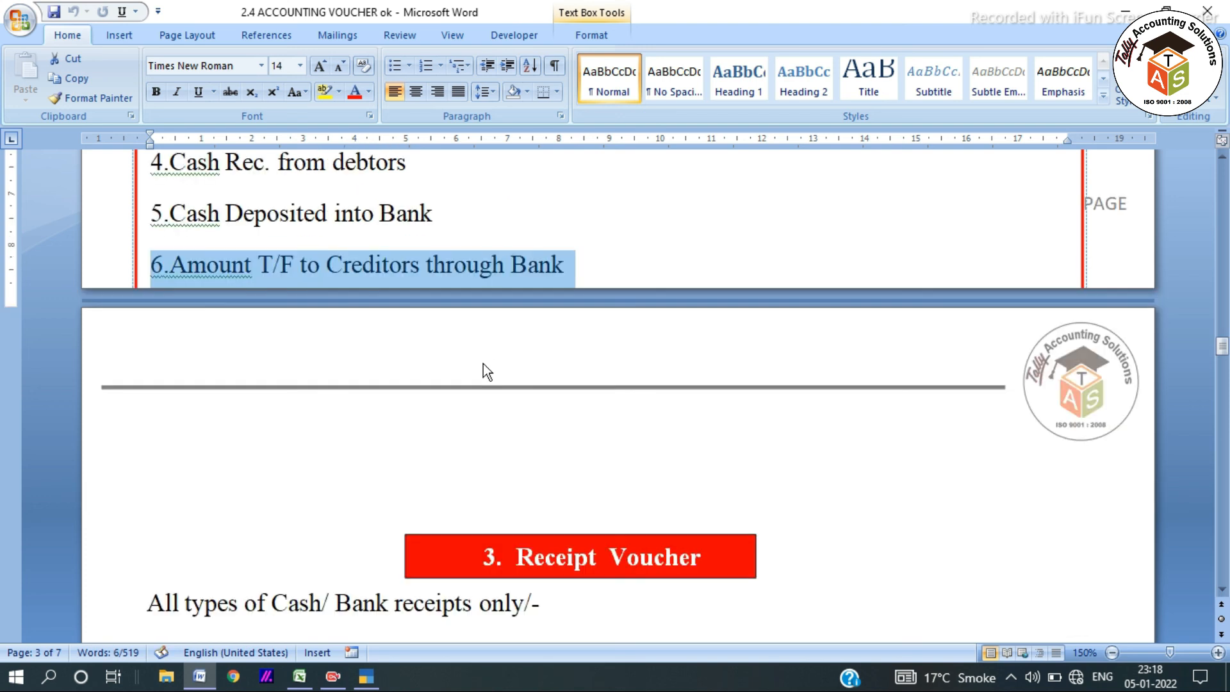
scroll(483, 363, "down", 3)
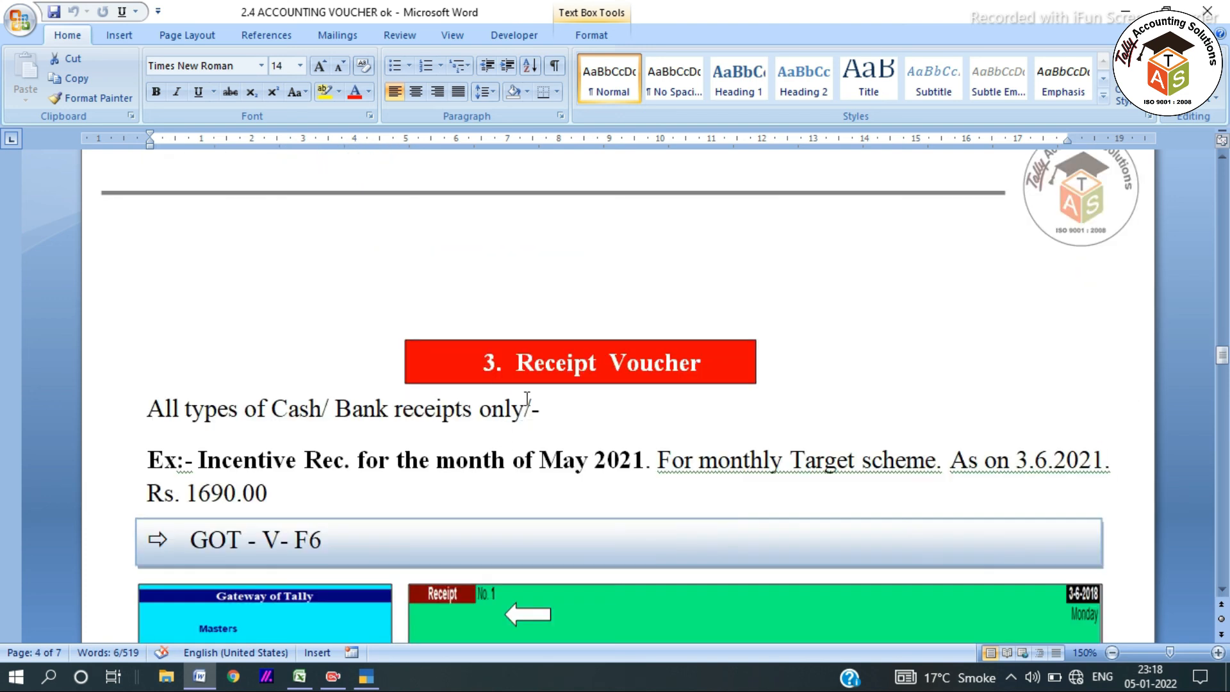
scroll(536, 391, "down", 6)
scroll(536, 391, "down", 6)
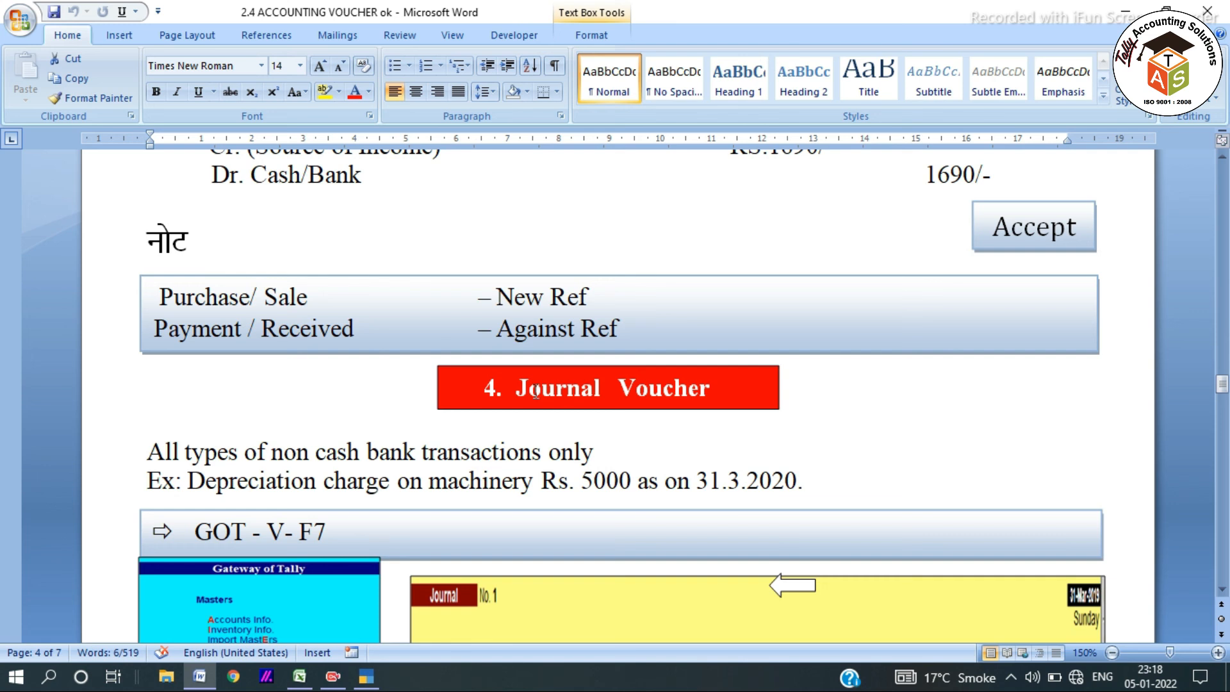
scroll(536, 391, "down", 3)
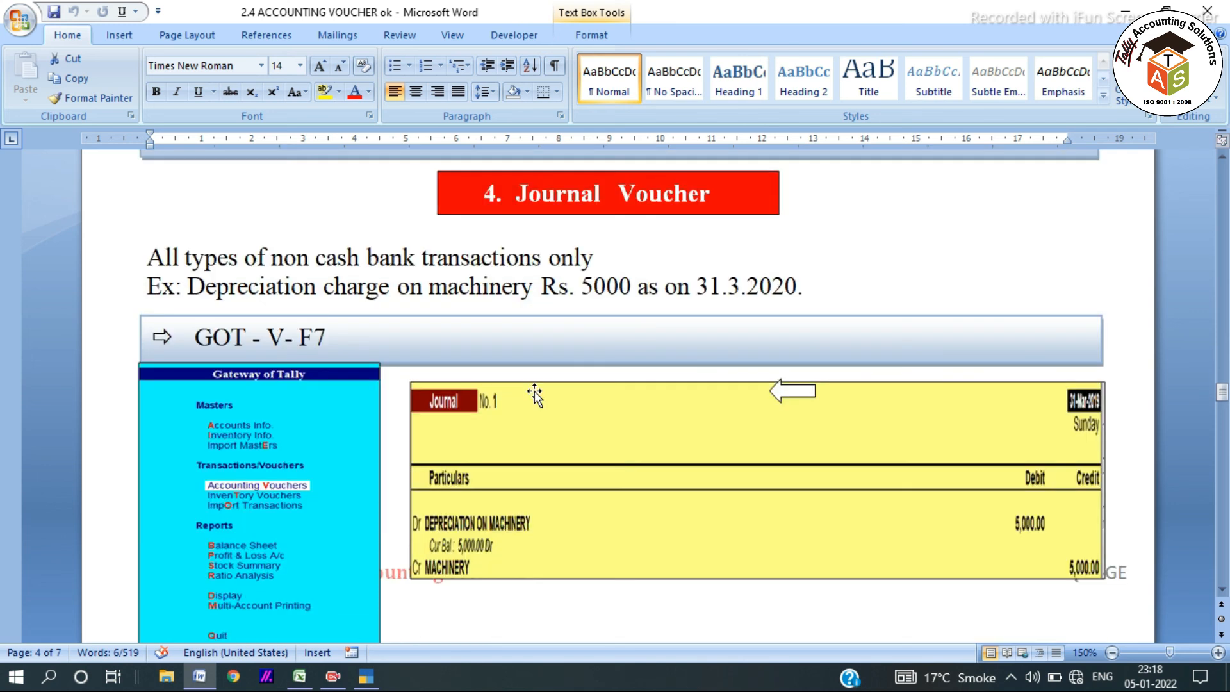
scroll(536, 393, "up", 6)
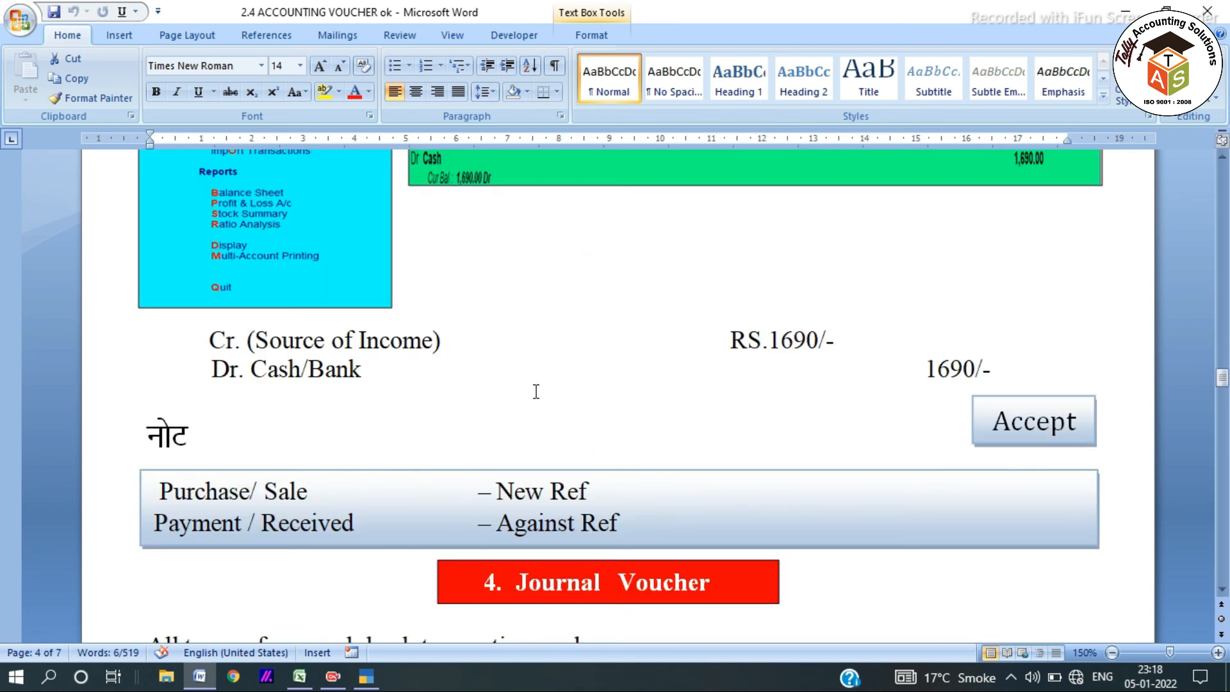
scroll(536, 391, "up", 6)
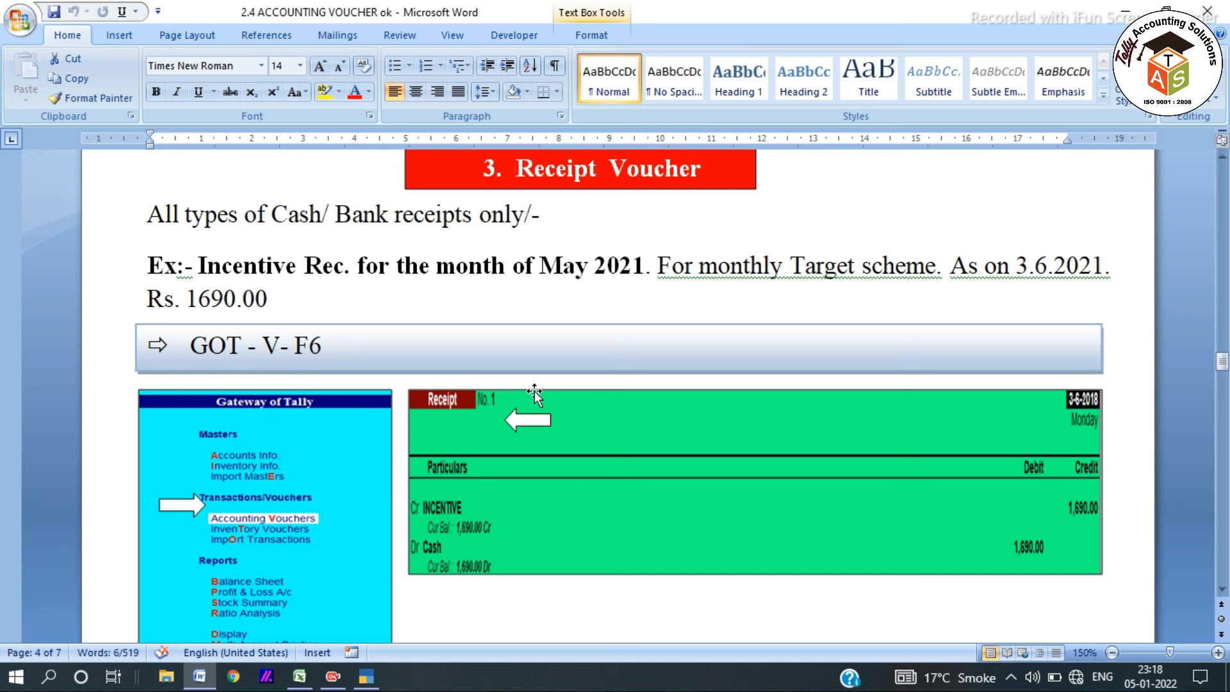
scroll(535, 393, "up", 20)
scroll(535, 393, "up", 20)
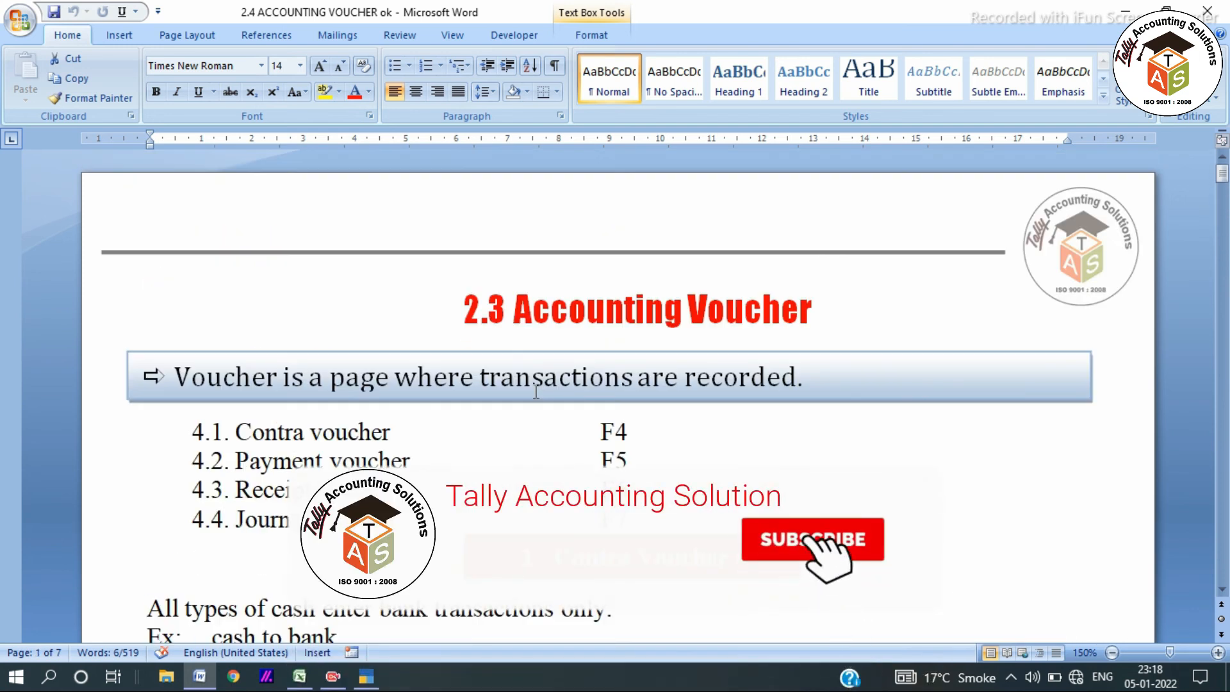